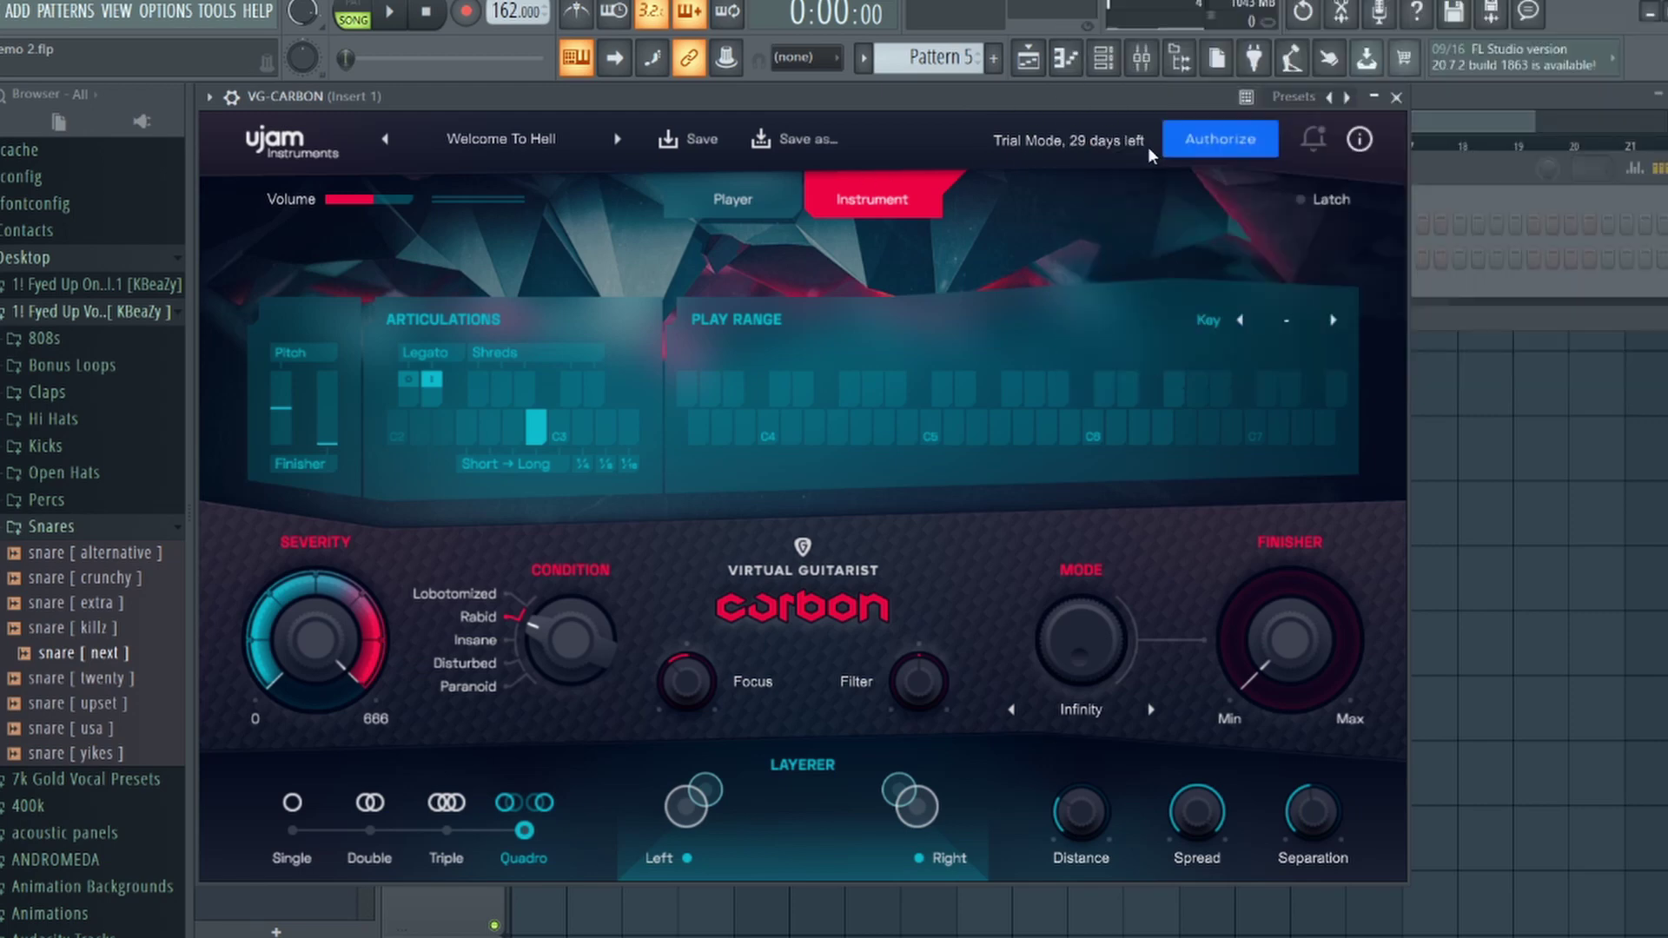
Step: Open VG-CARBON's authorization options and continue the trial
left_click(1200, 138)
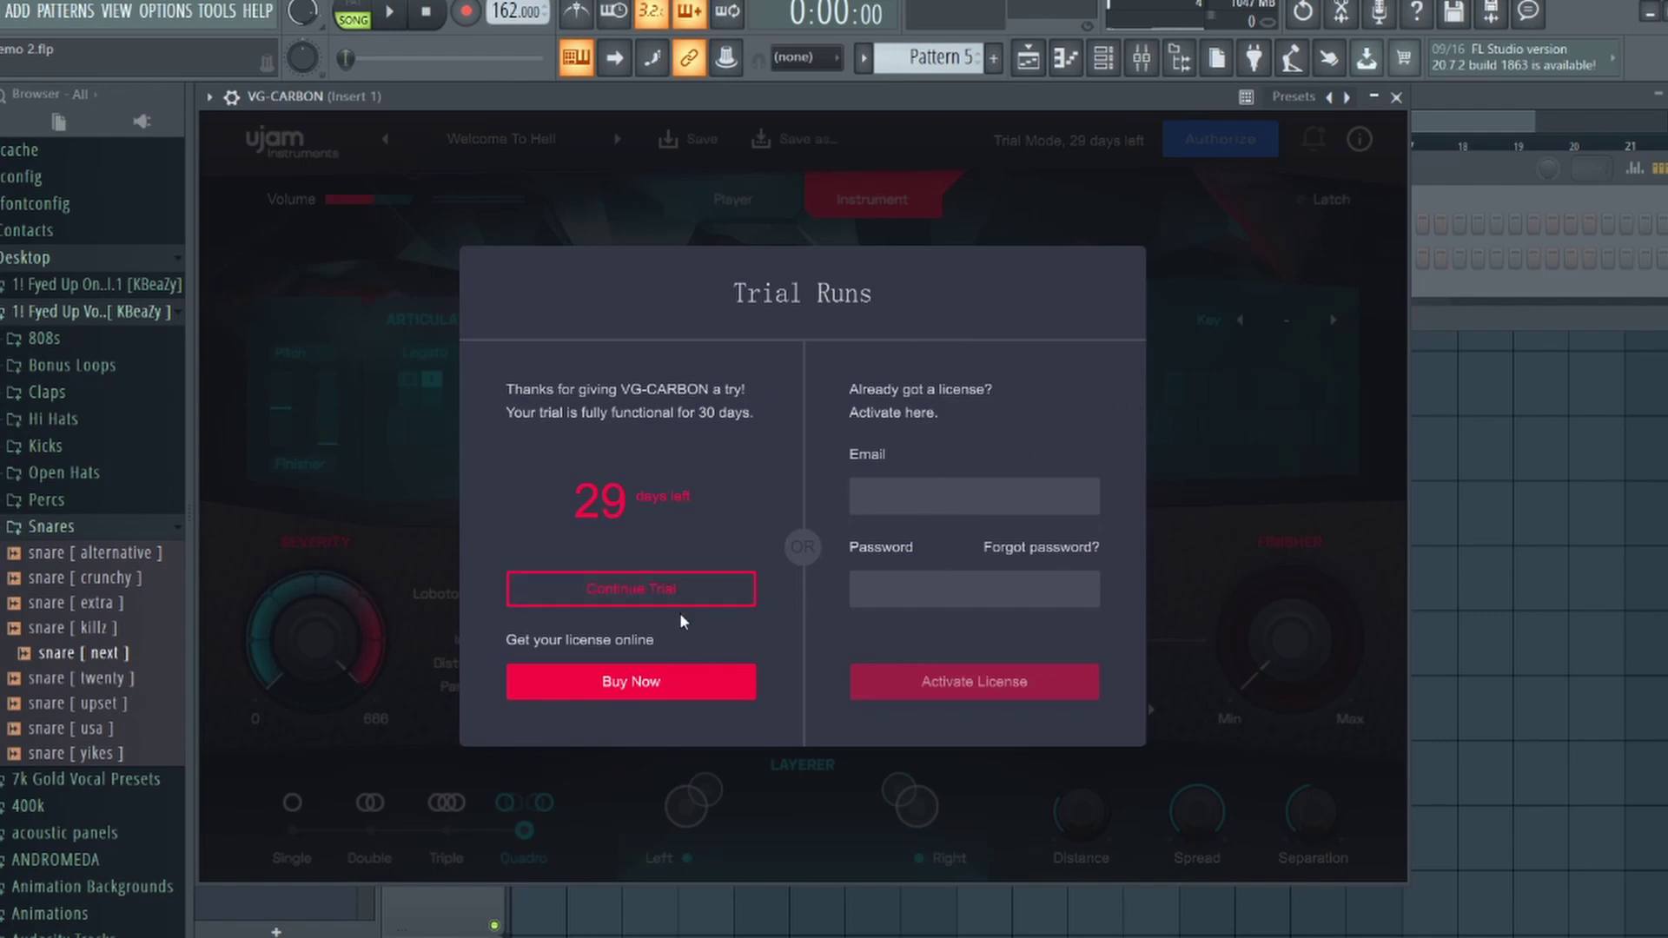
left_click(634, 600)
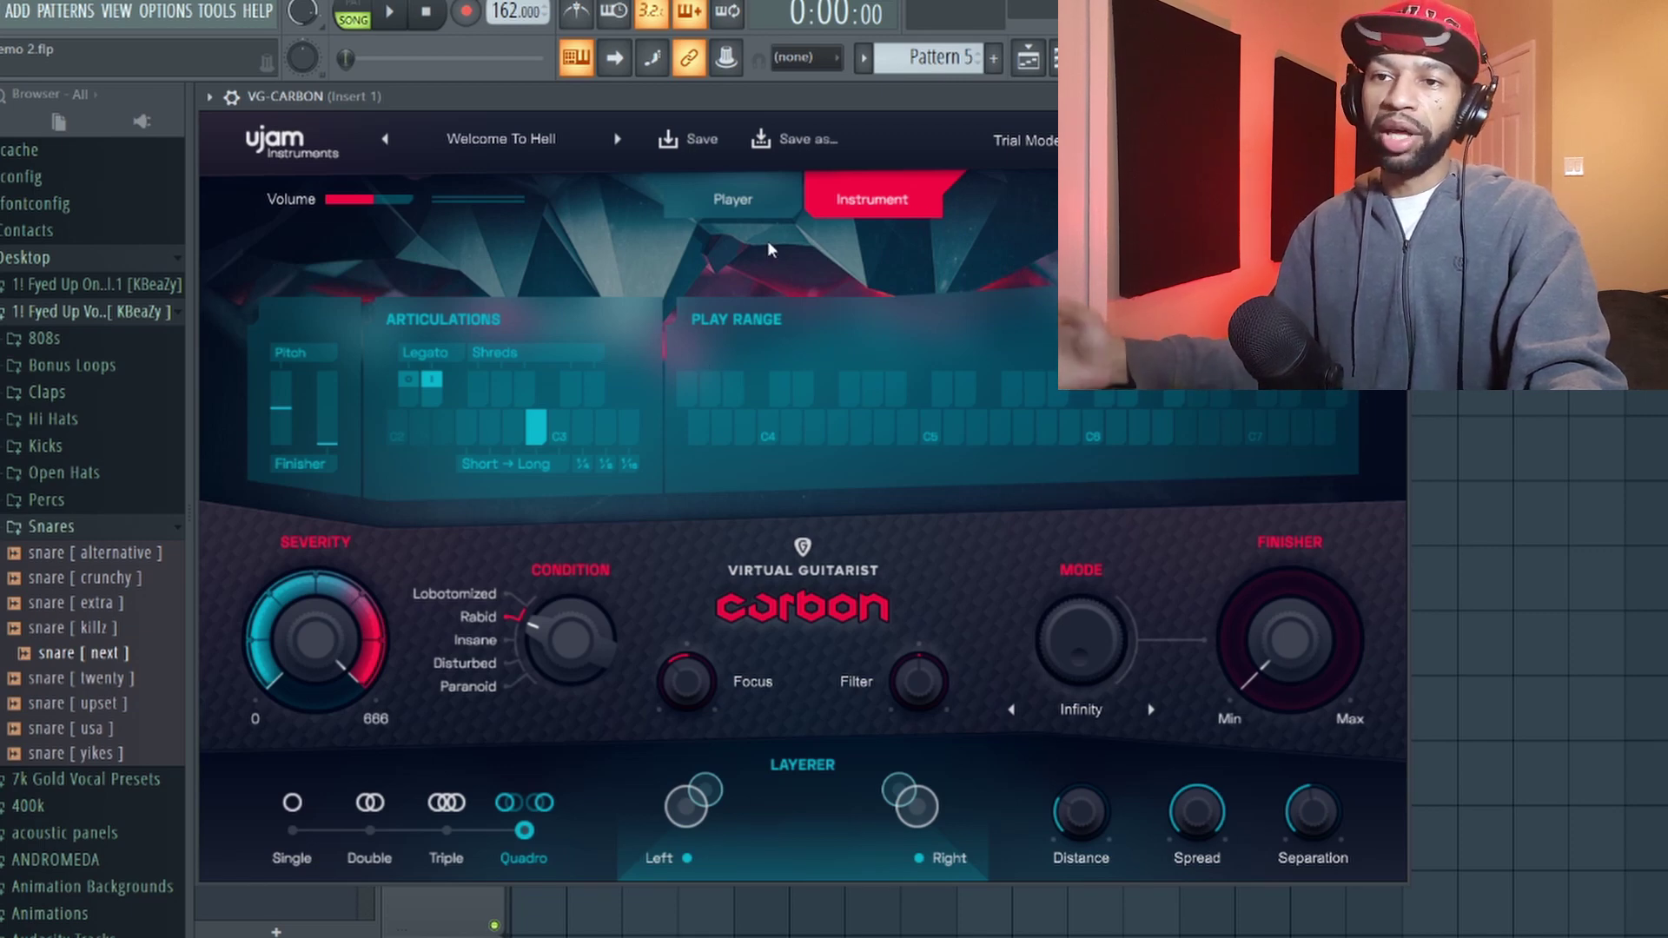
Step: Play back the song arrangement and stop it, and look over the playlist before returning to the VG-CARBON window
left_click(392, 17)
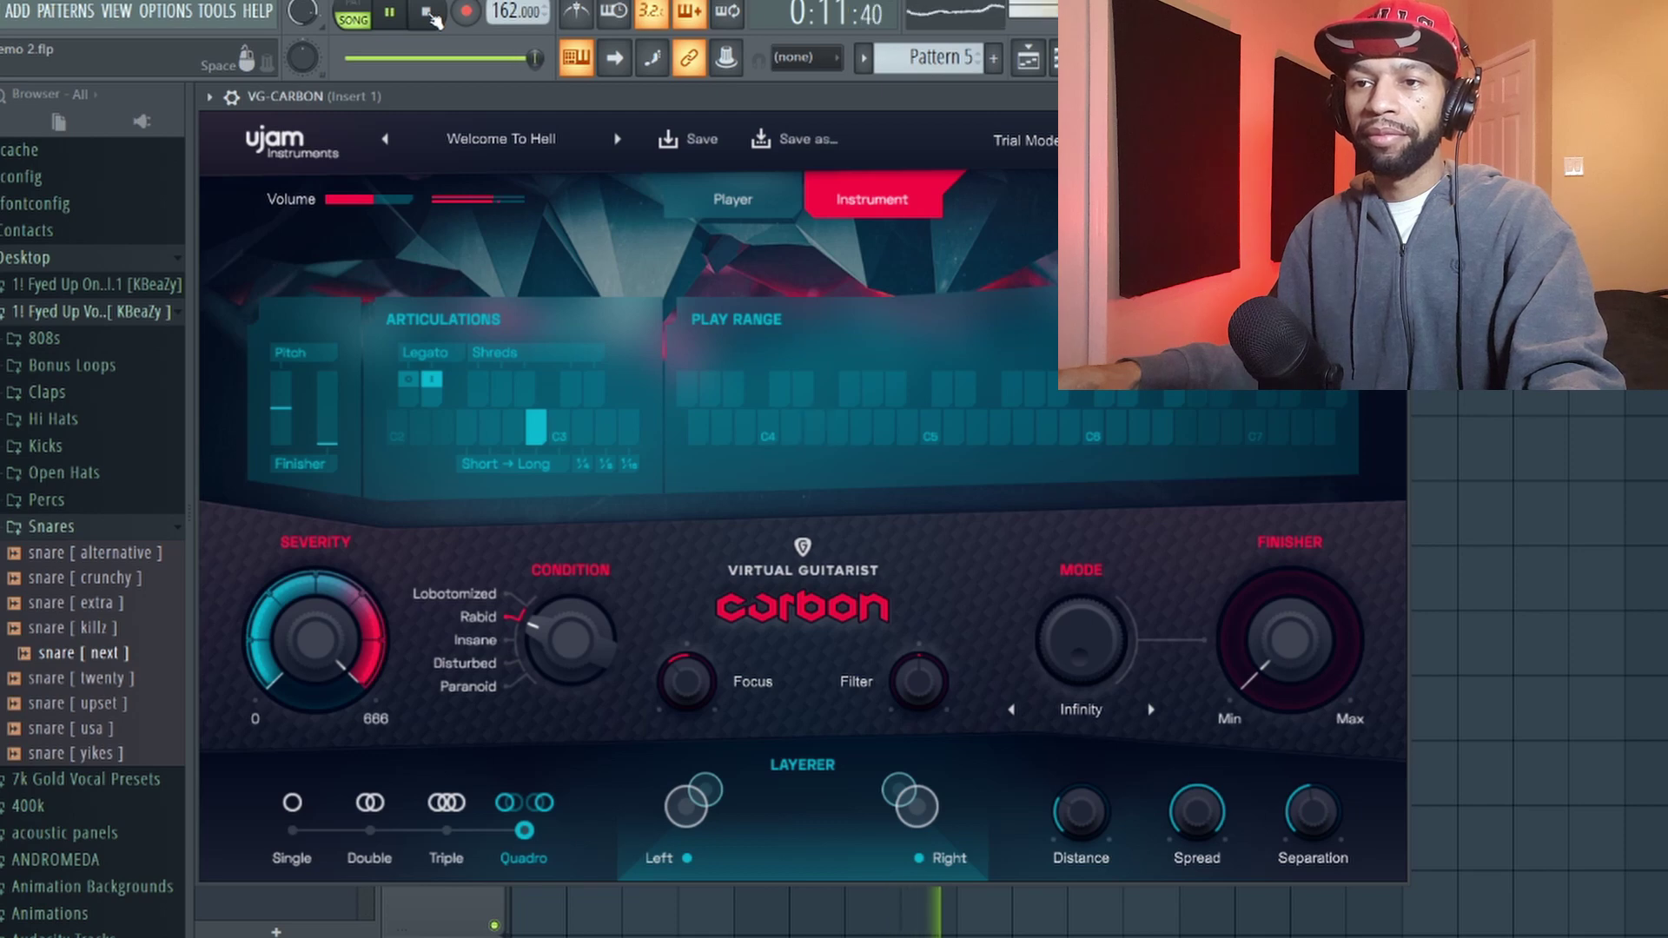
left_click(431, 13)
left_click(431, 13)
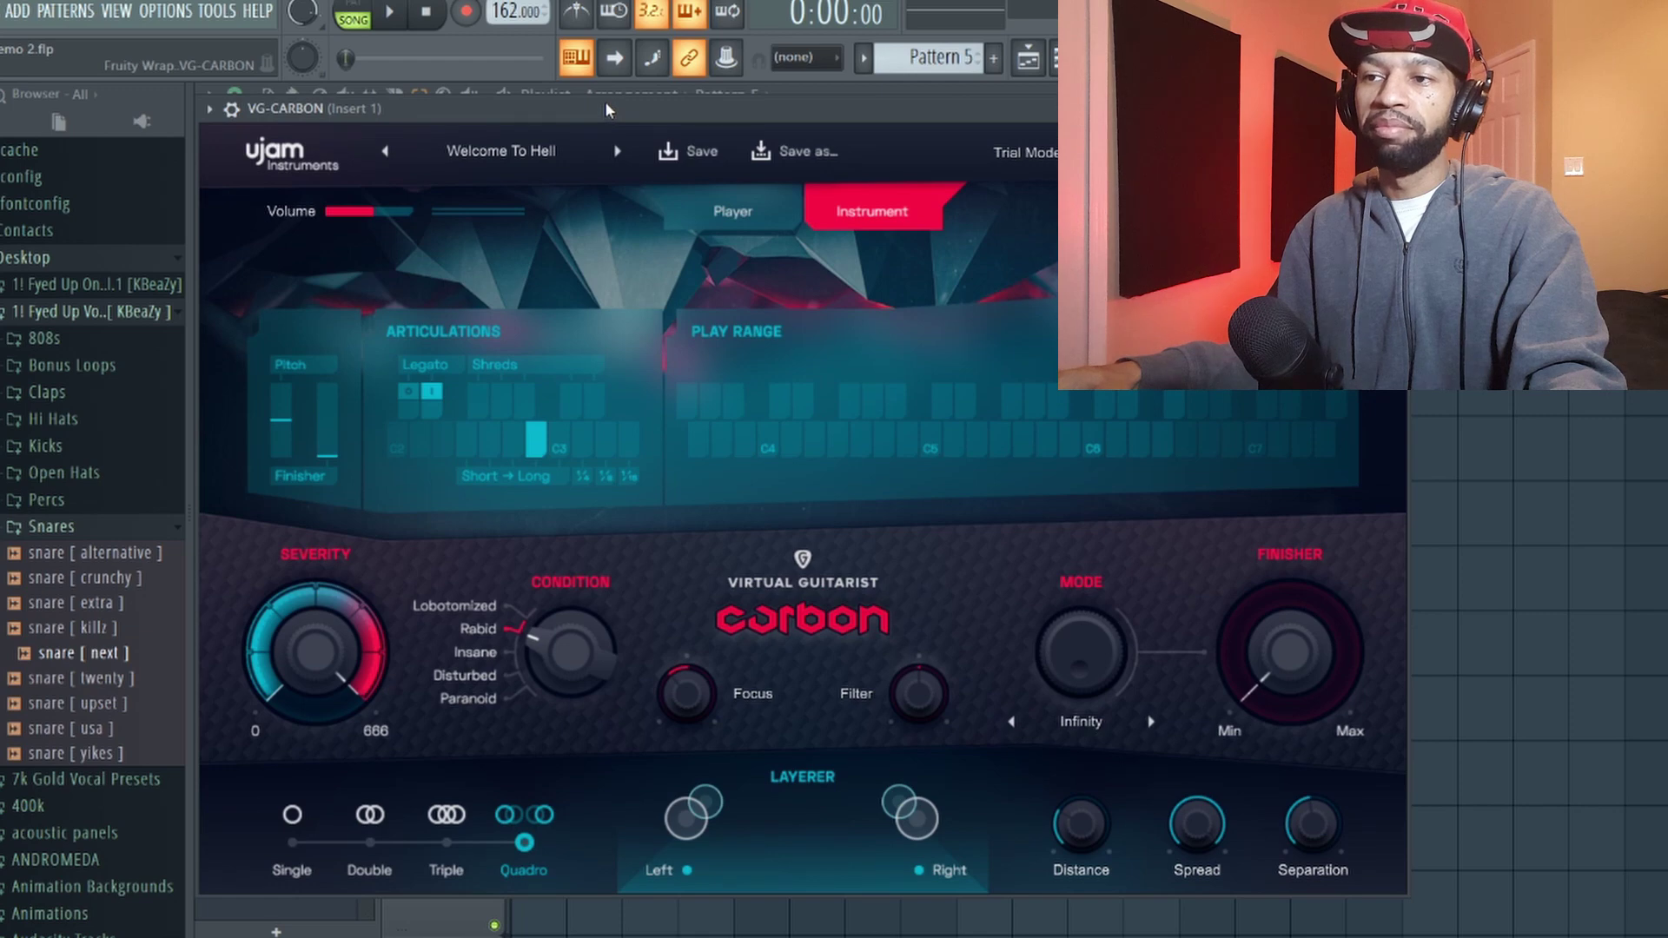
left_click(1027, 63)
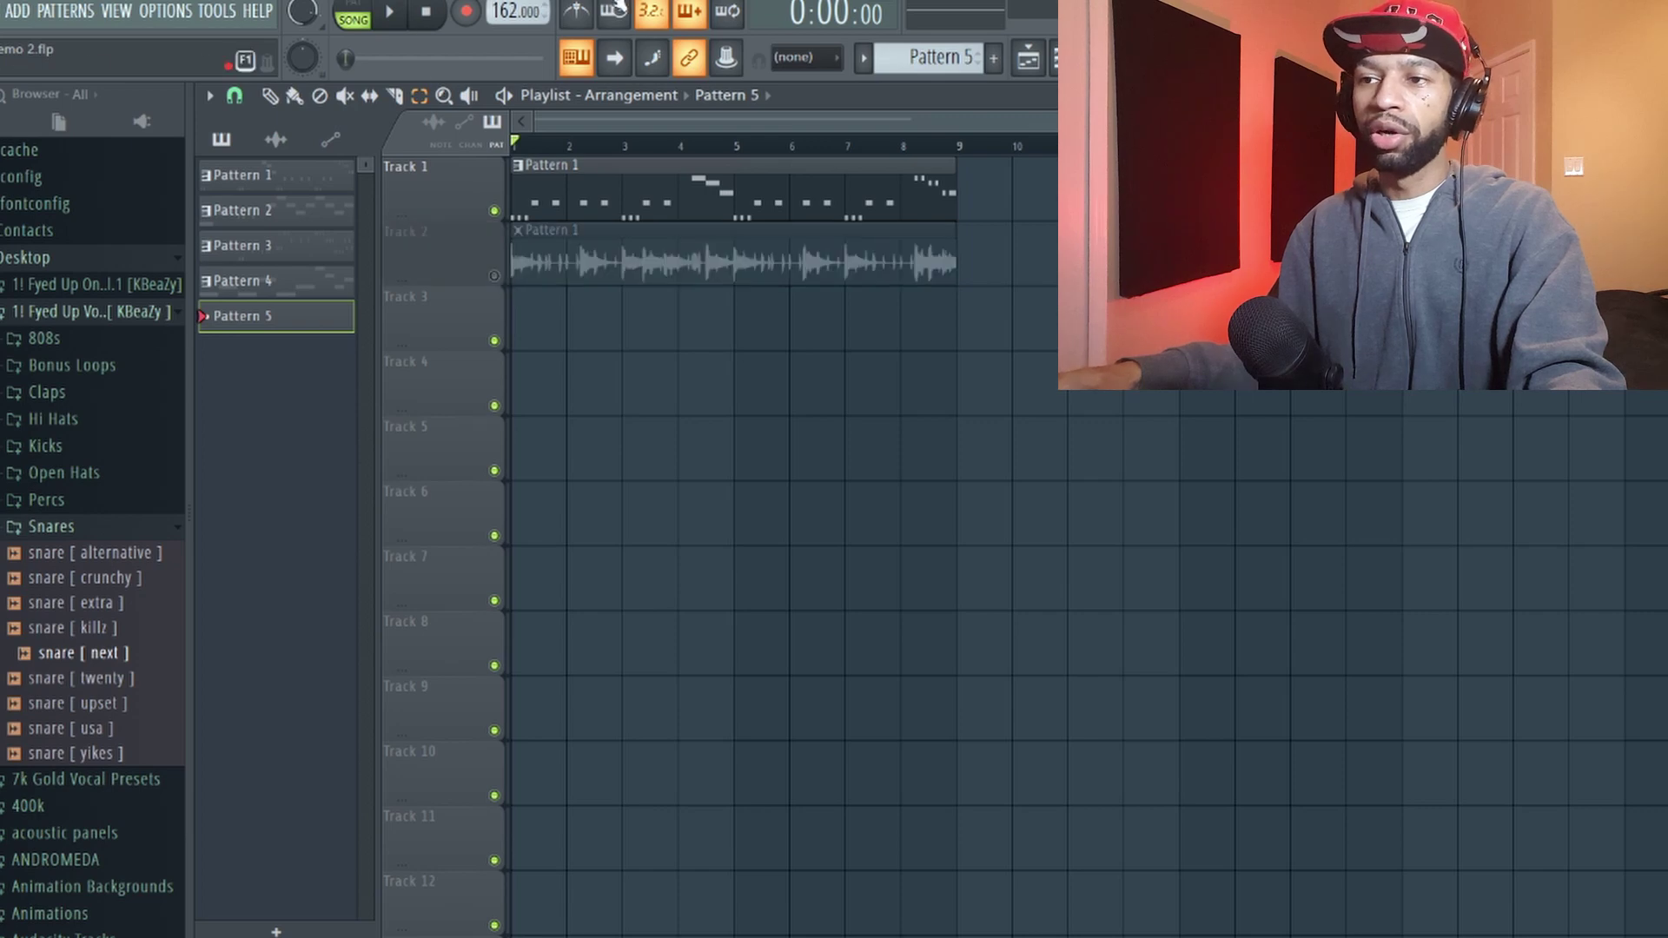
left_click(1036, 66)
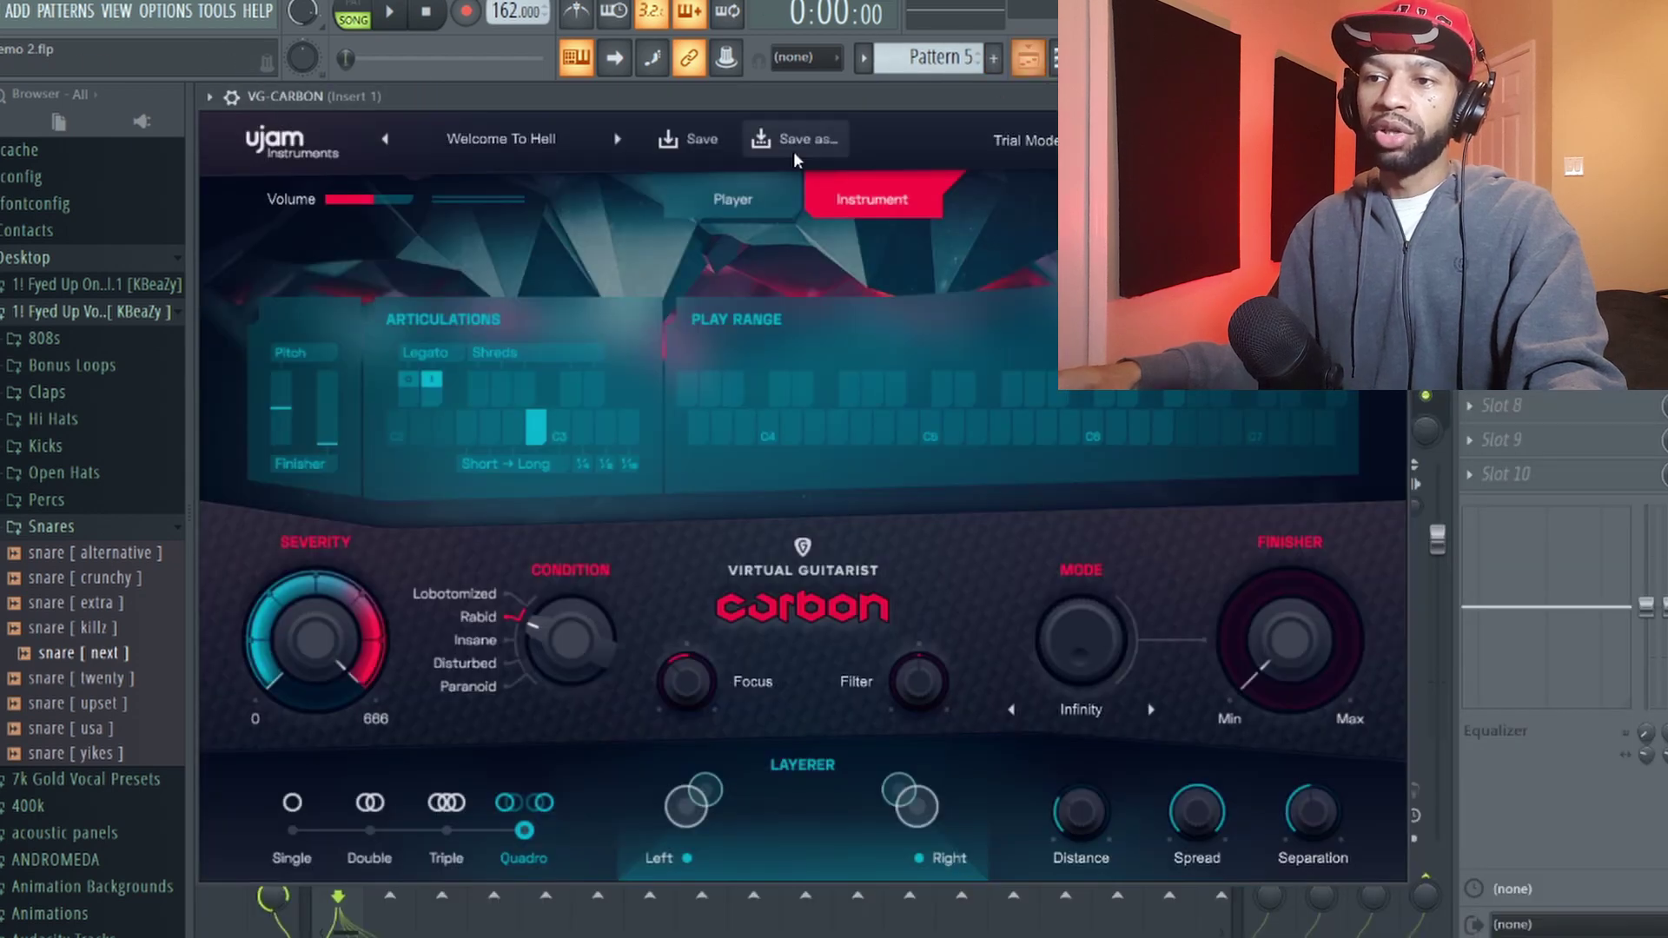
Step: Switch VG-CARBON to Player mode and audition the 124 bpm Horde Of Demons style with the notes A5, B5 and C6
left_click(733, 202)
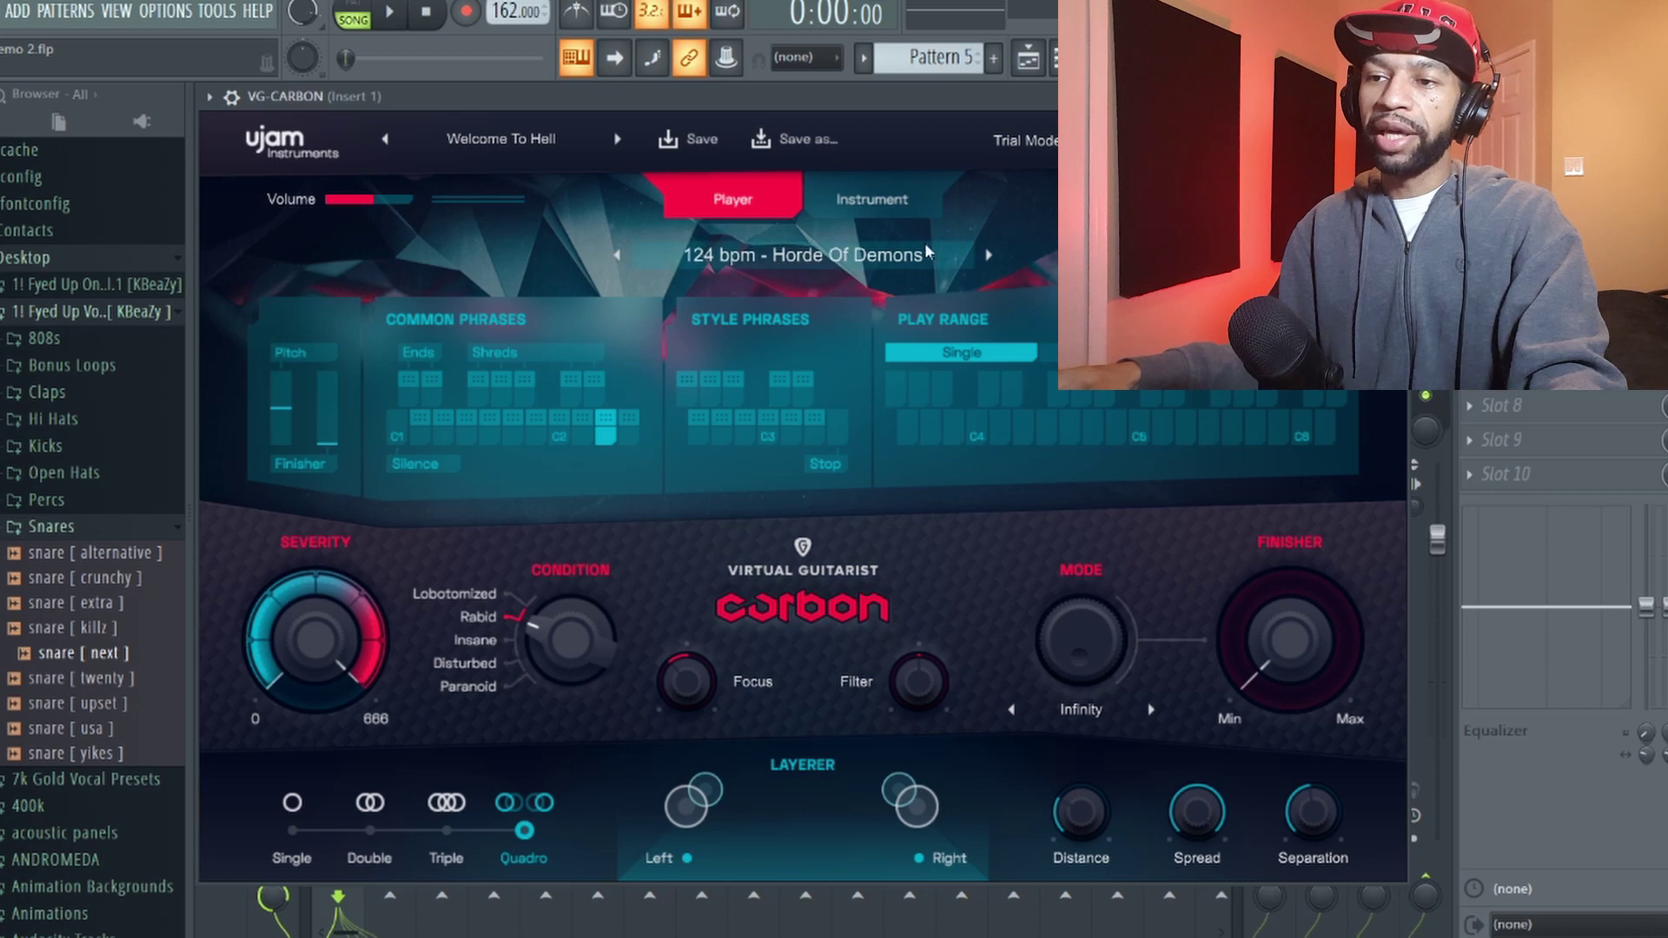
left_click(988, 255)
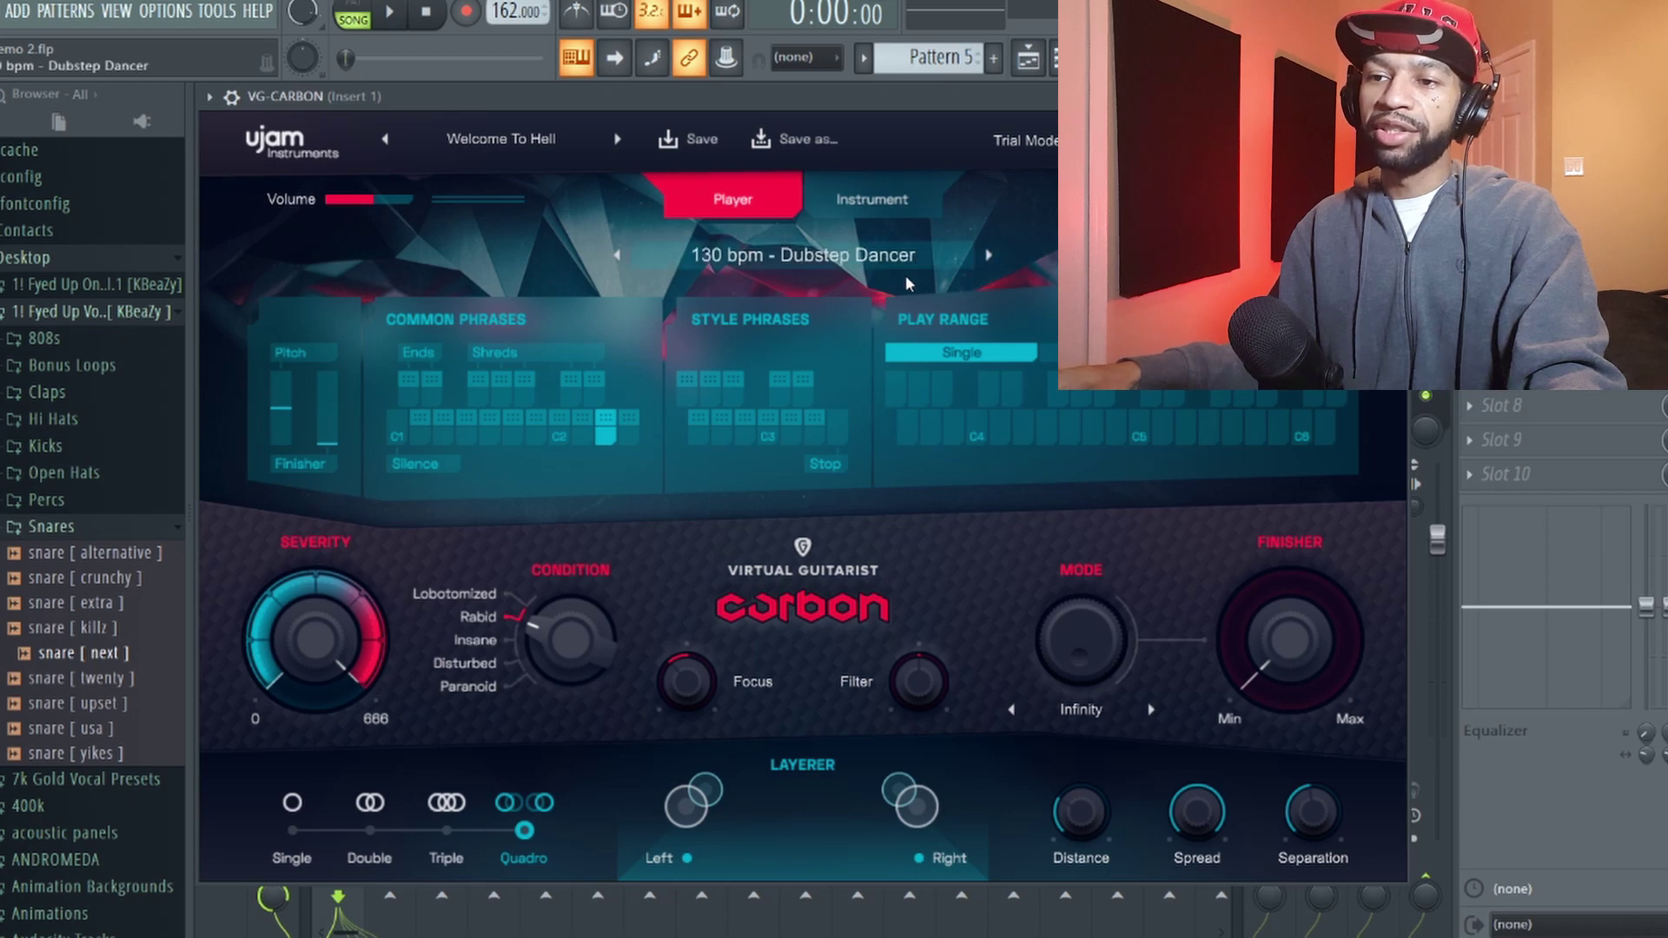
left_click(617, 254)
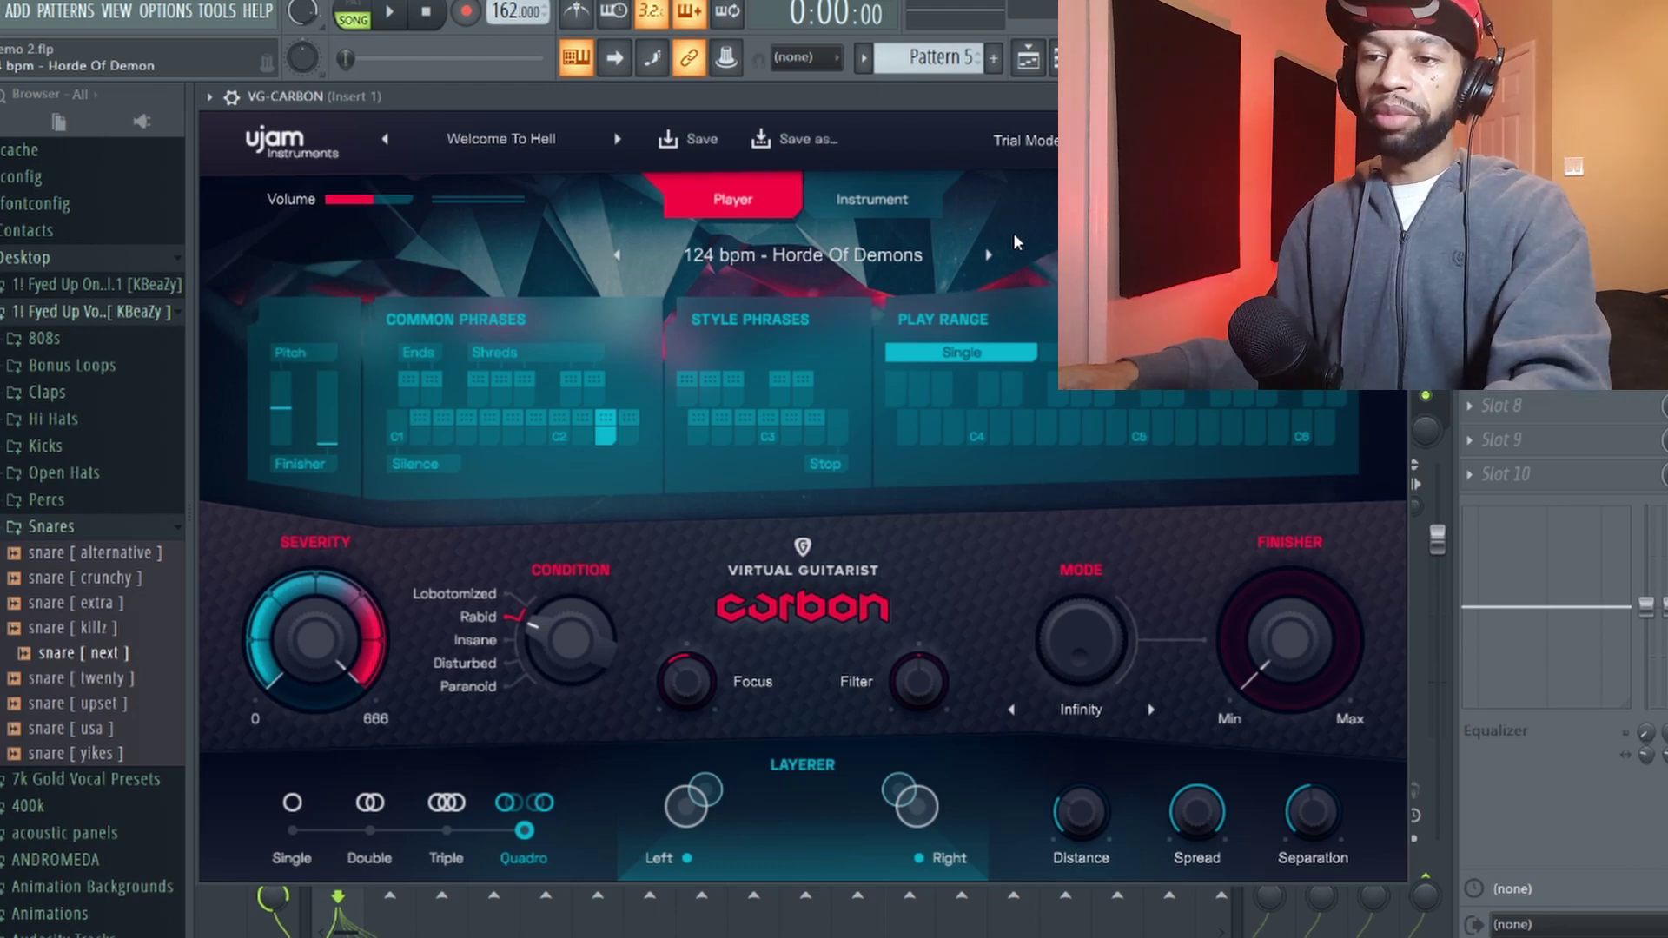
key("n")
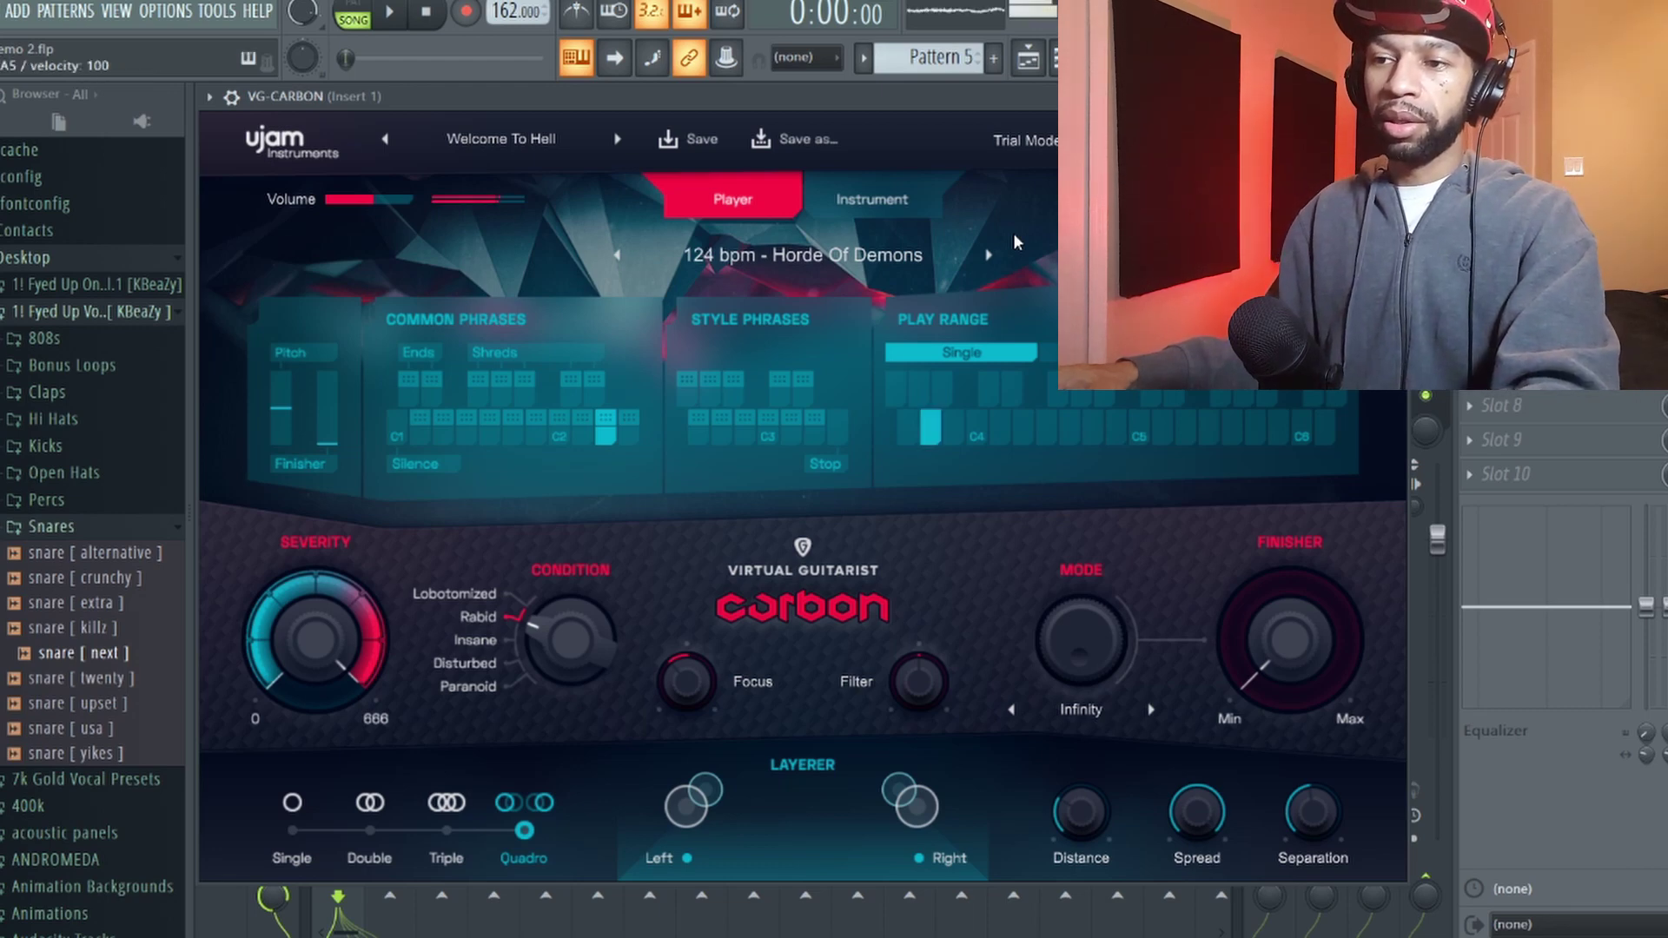
key("m")
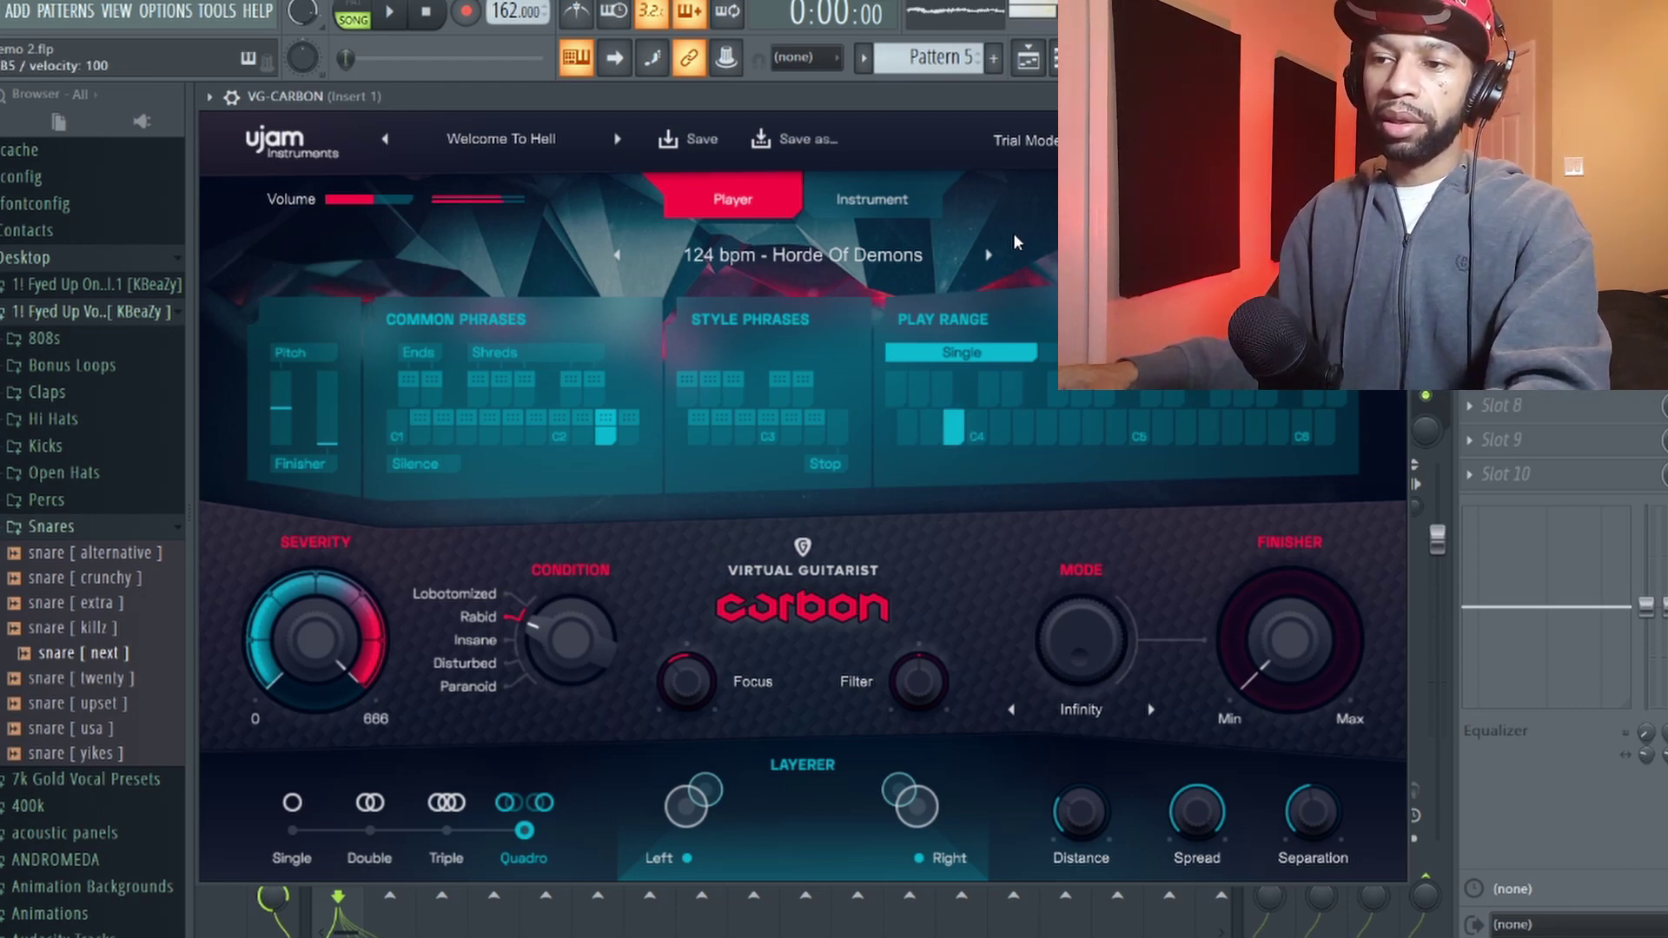
key("comma")
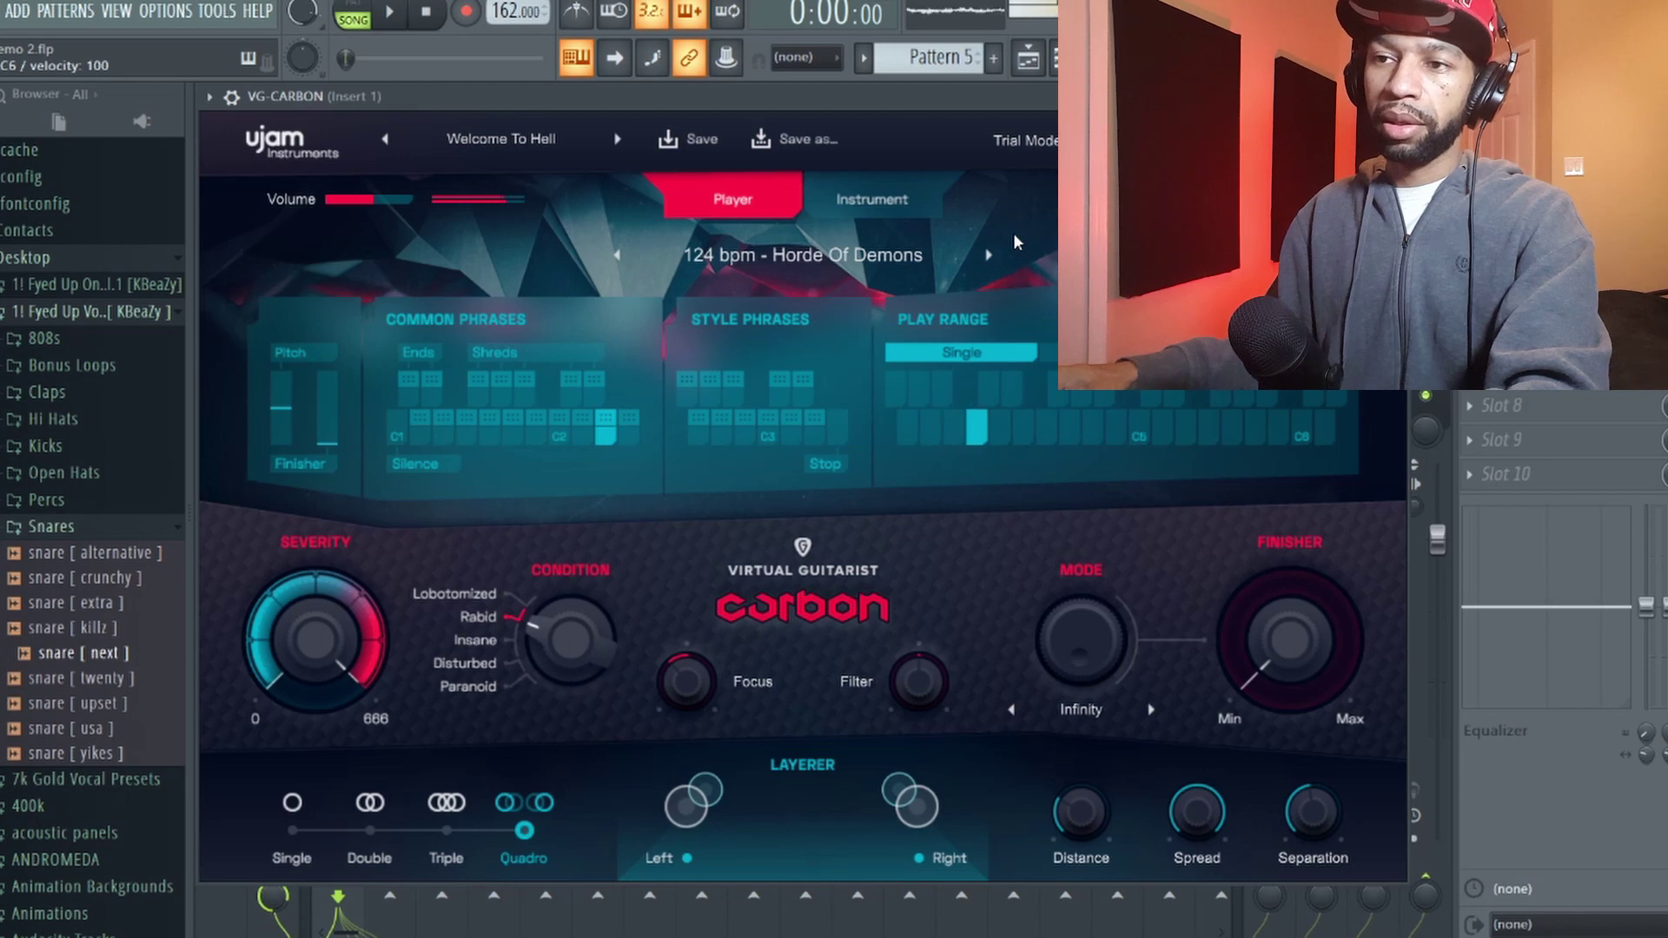
key("n")
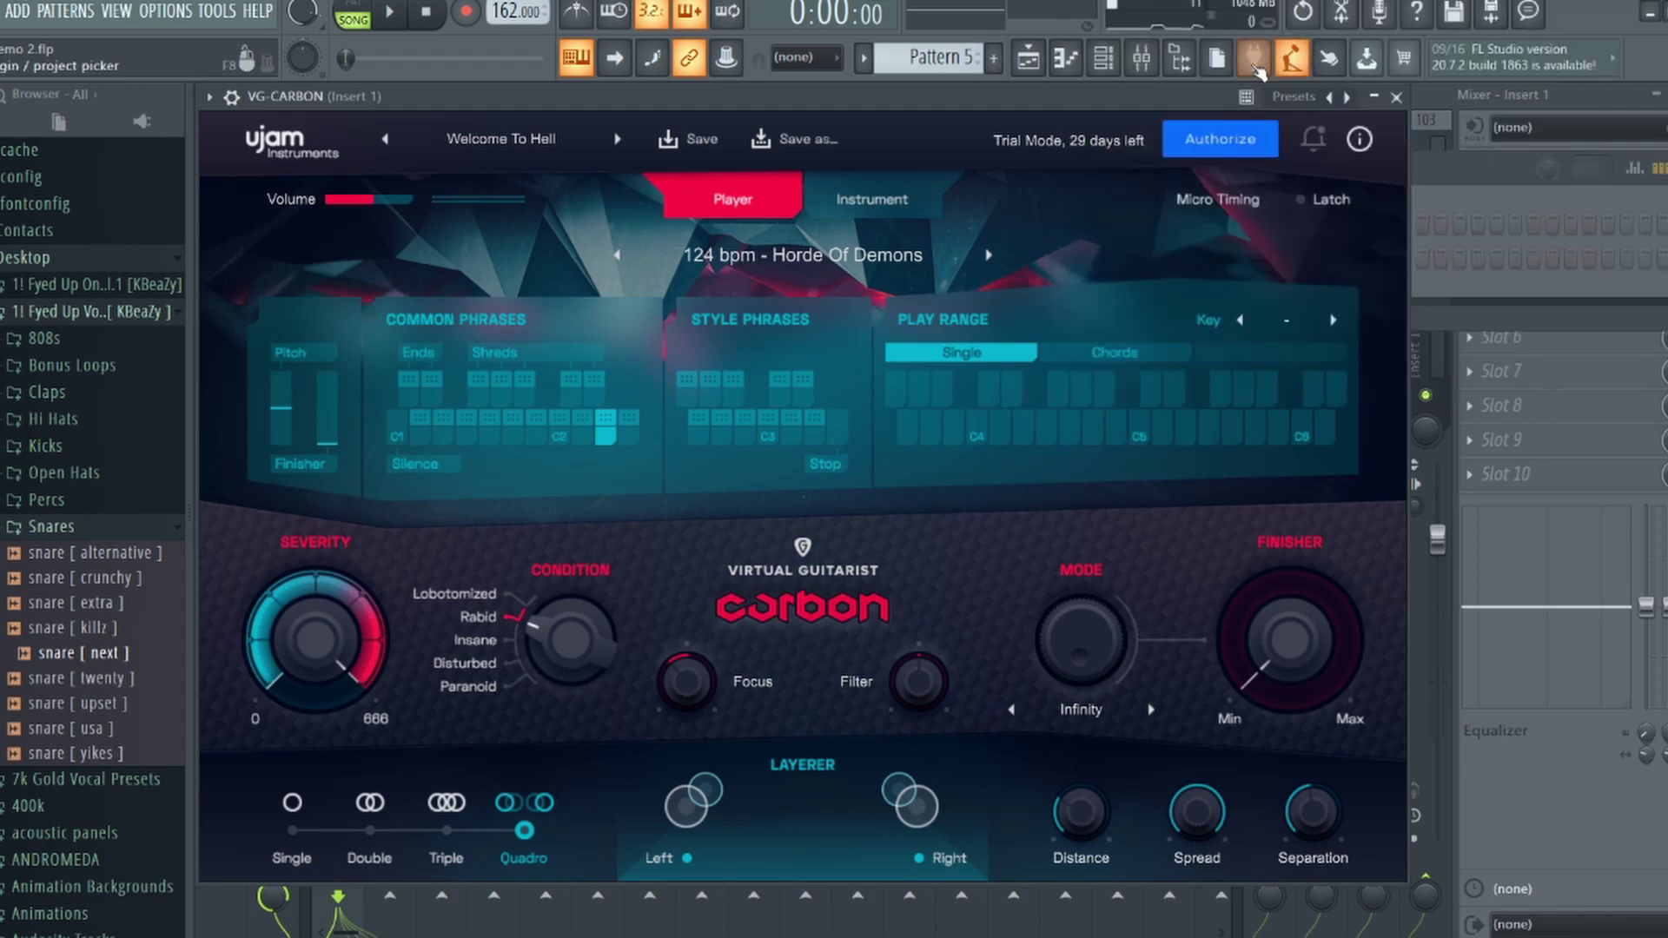
Step: Try the Chords play range, view the available keys, and return the play range to Single
left_click(1132, 354)
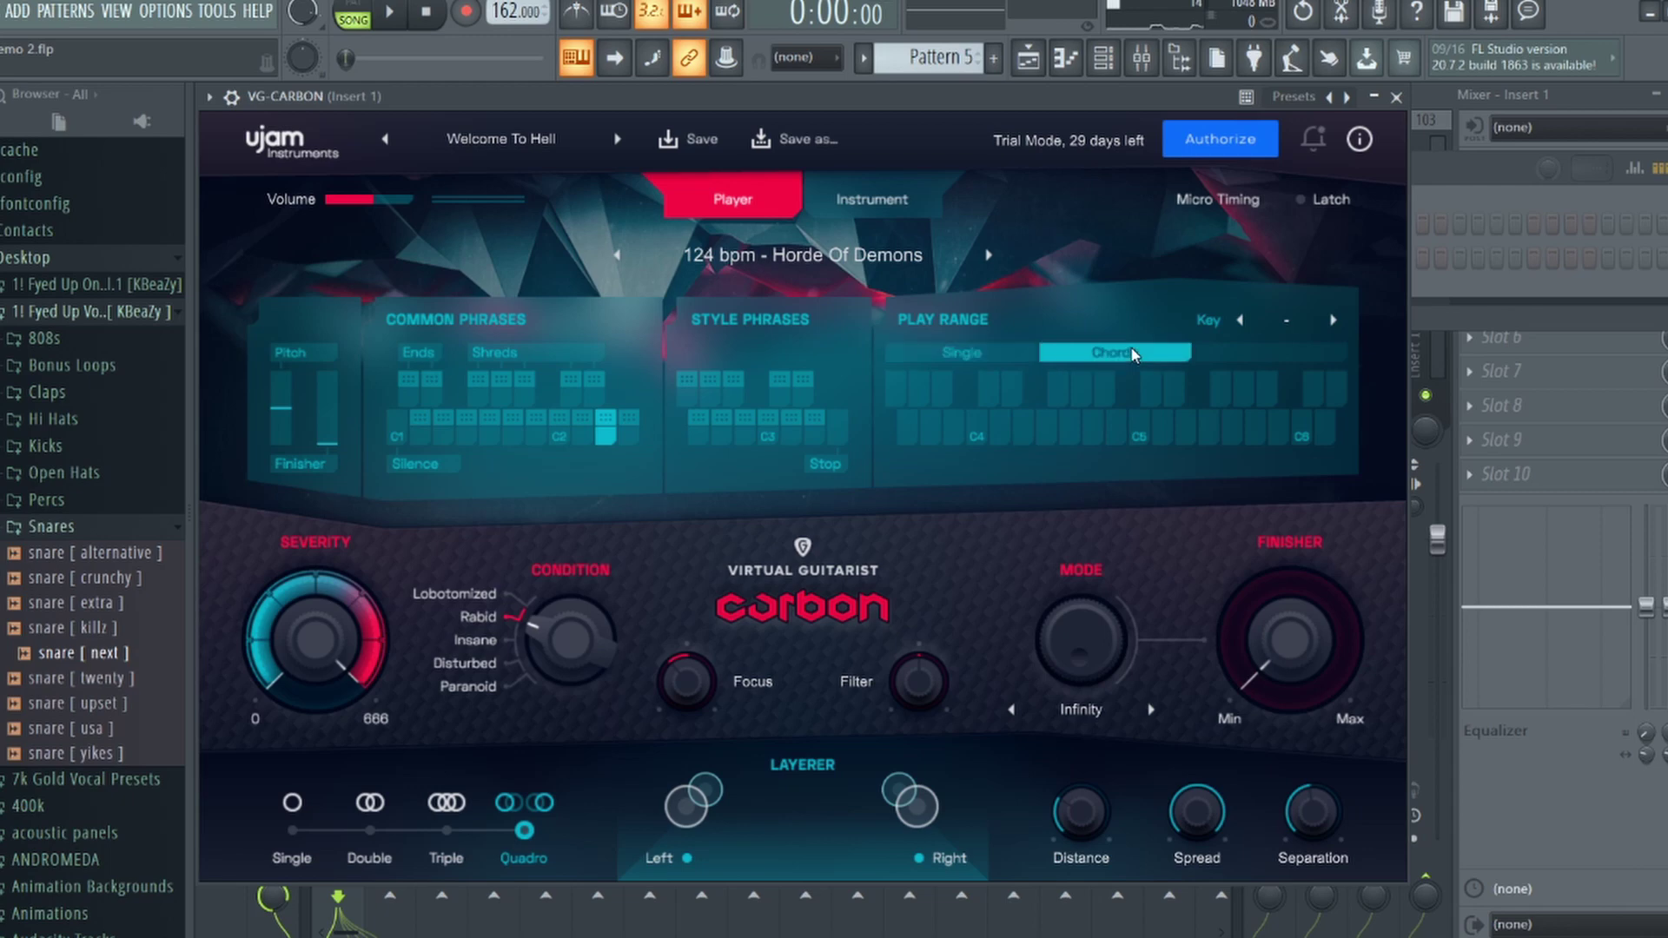
left_click(1285, 329)
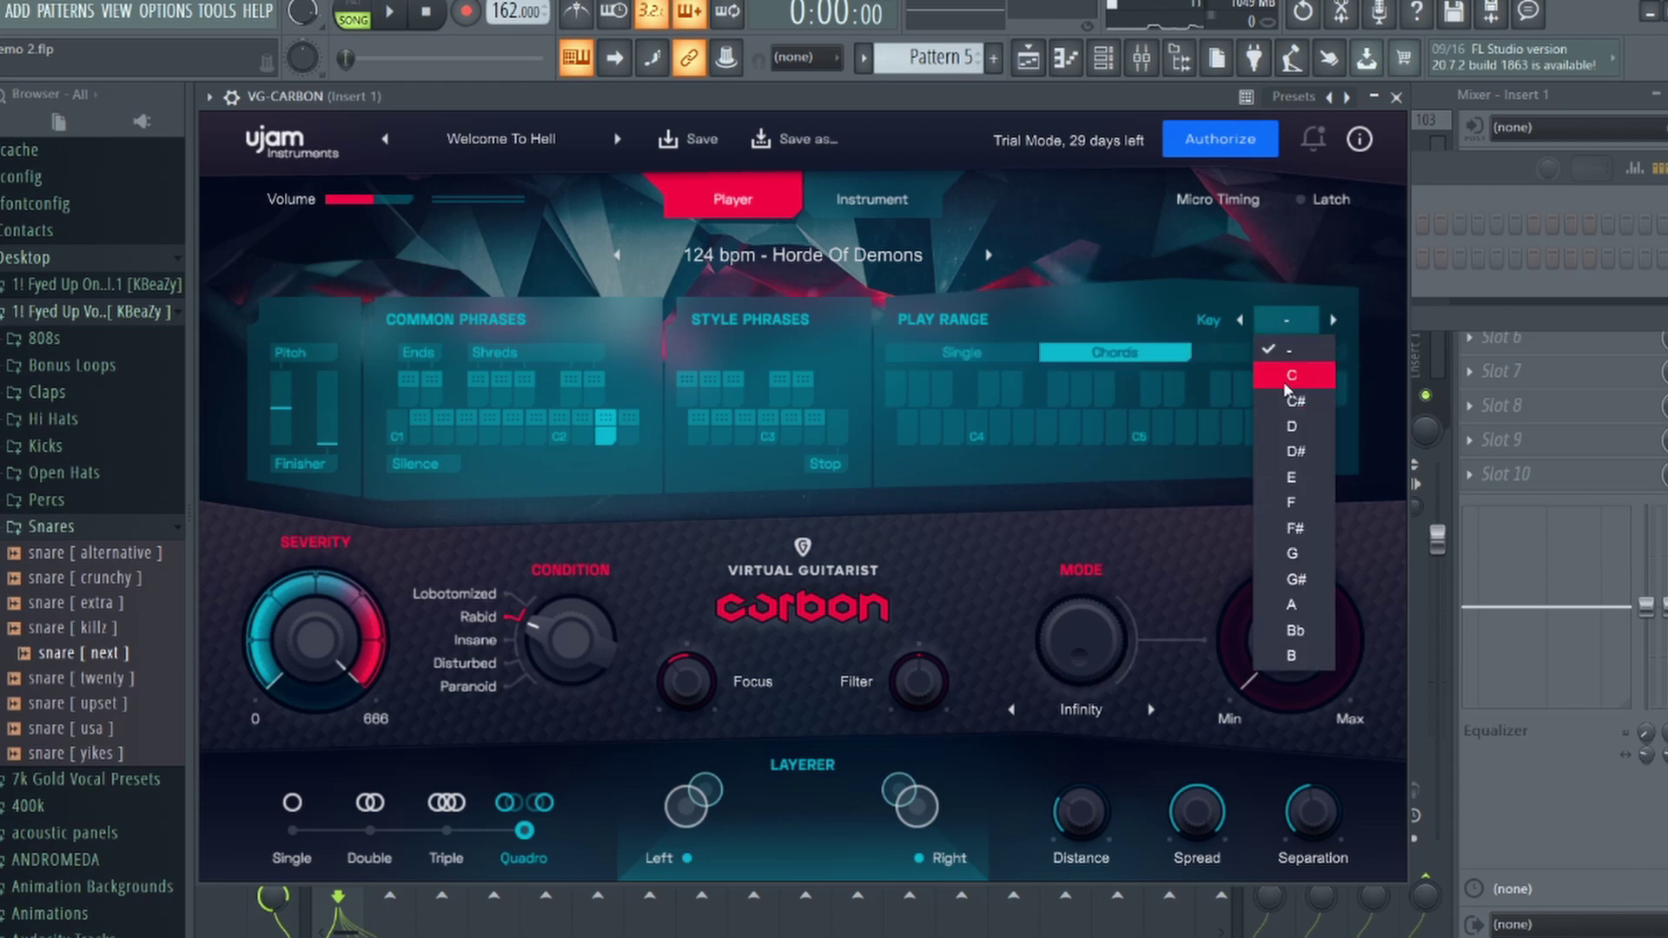
left_click(1001, 355)
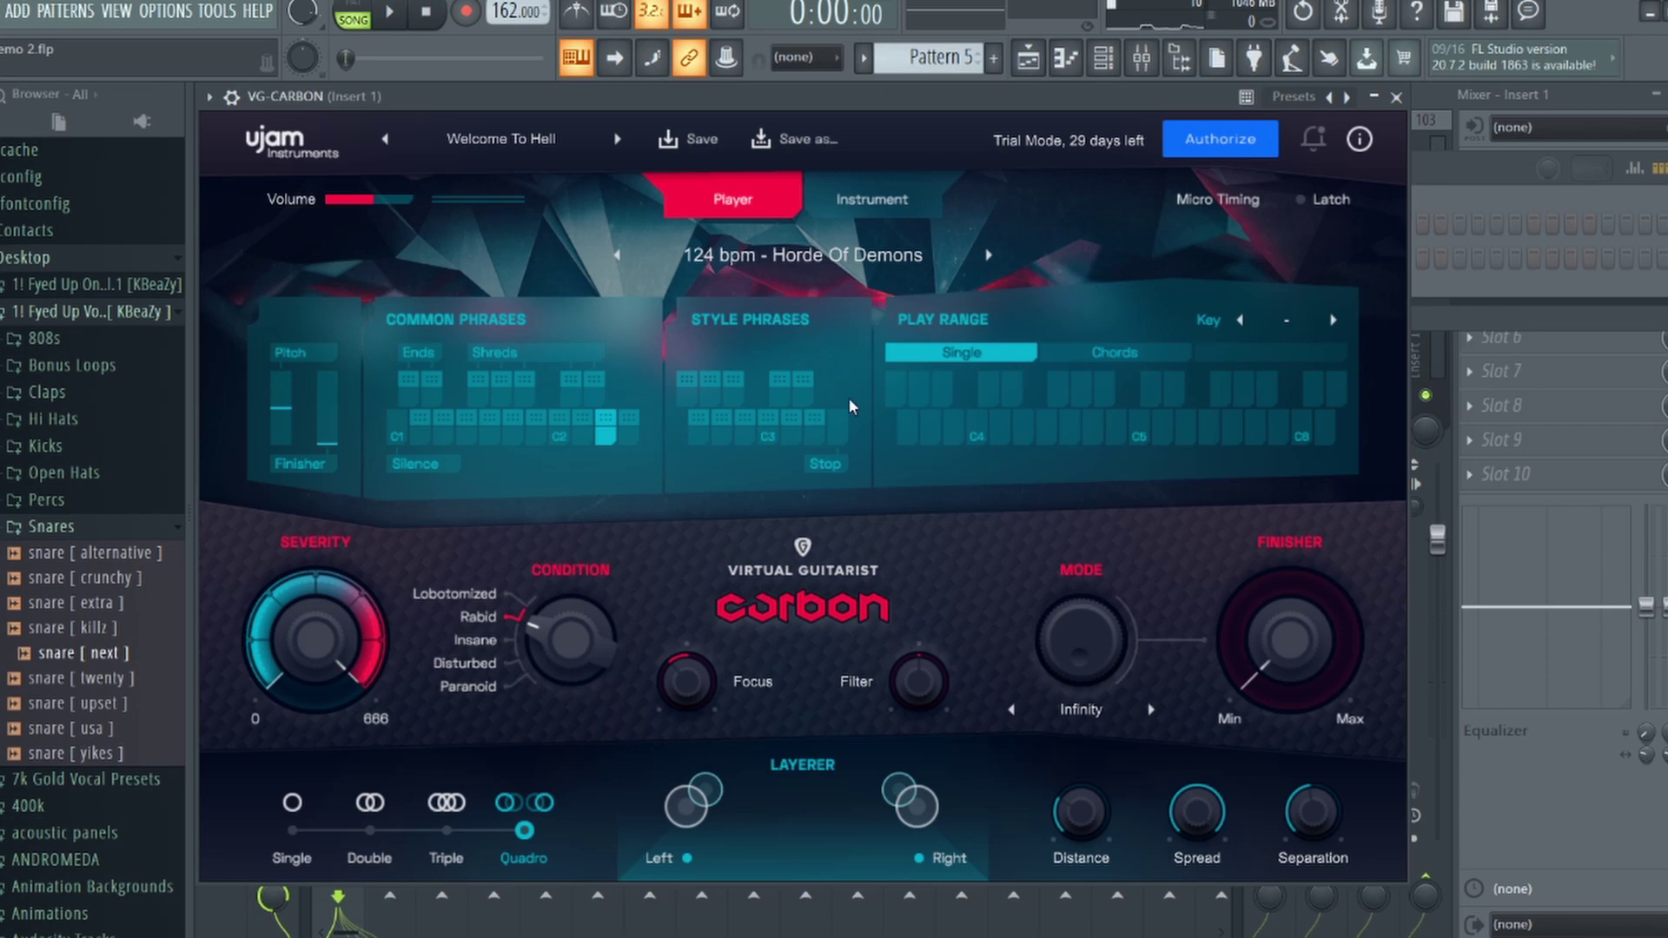
Step: Audition the 130 bpm styles one after another and select Systematic Symmetry
left_click(989, 255)
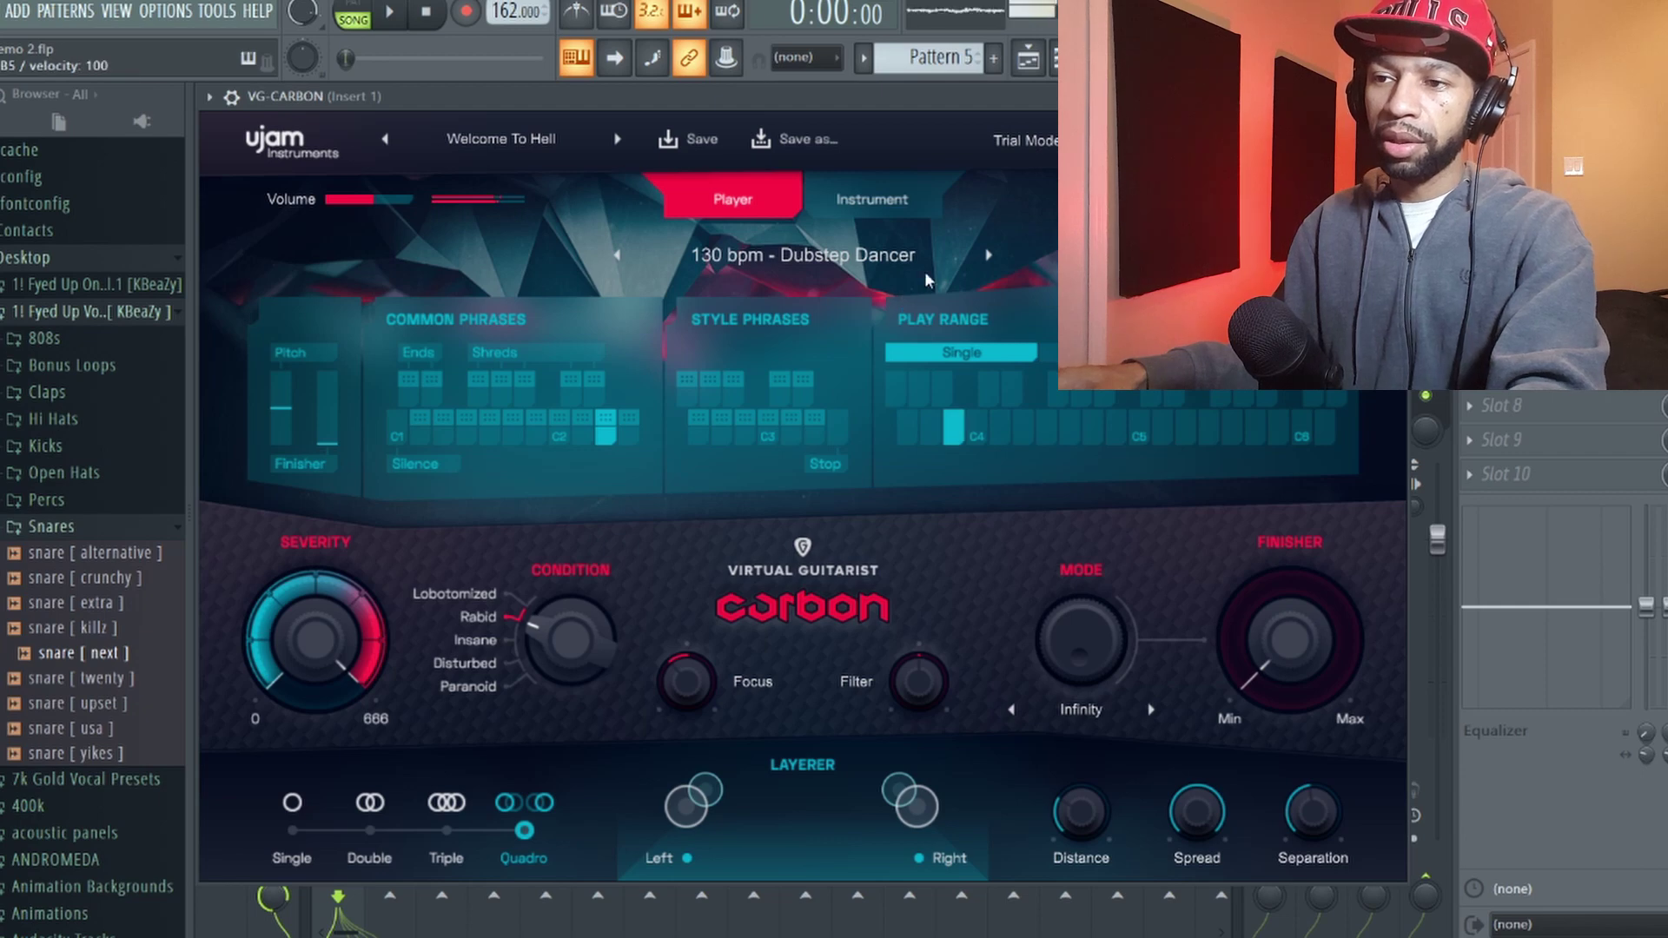
left_click(989, 255)
left_click(988, 255)
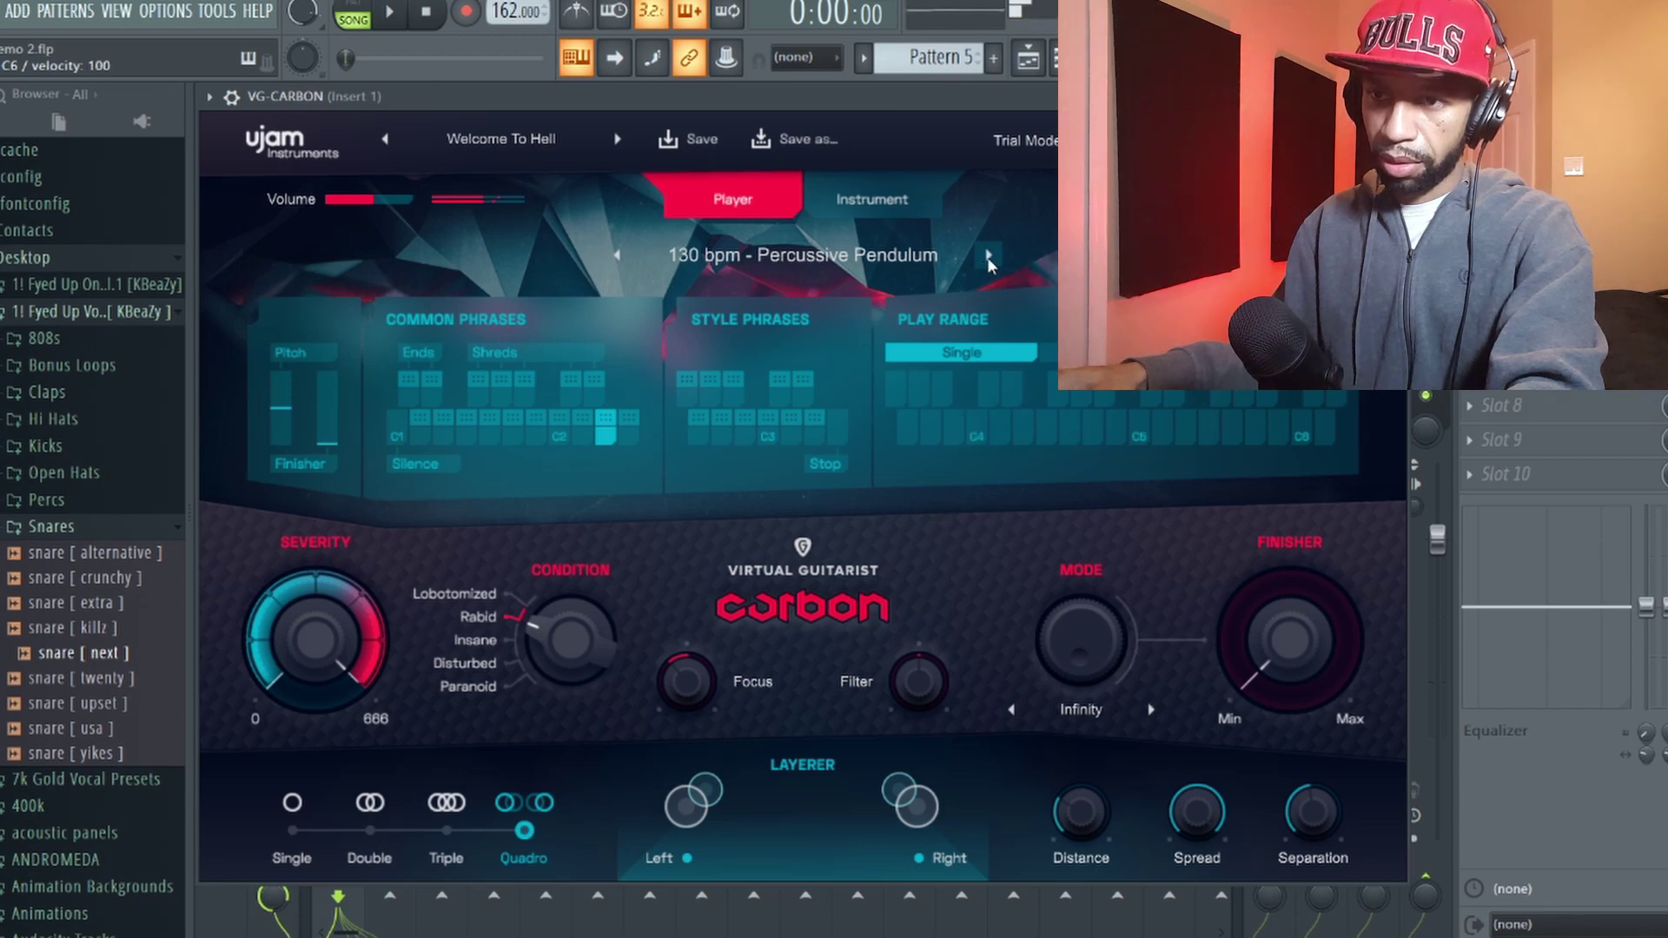
left_click(988, 257)
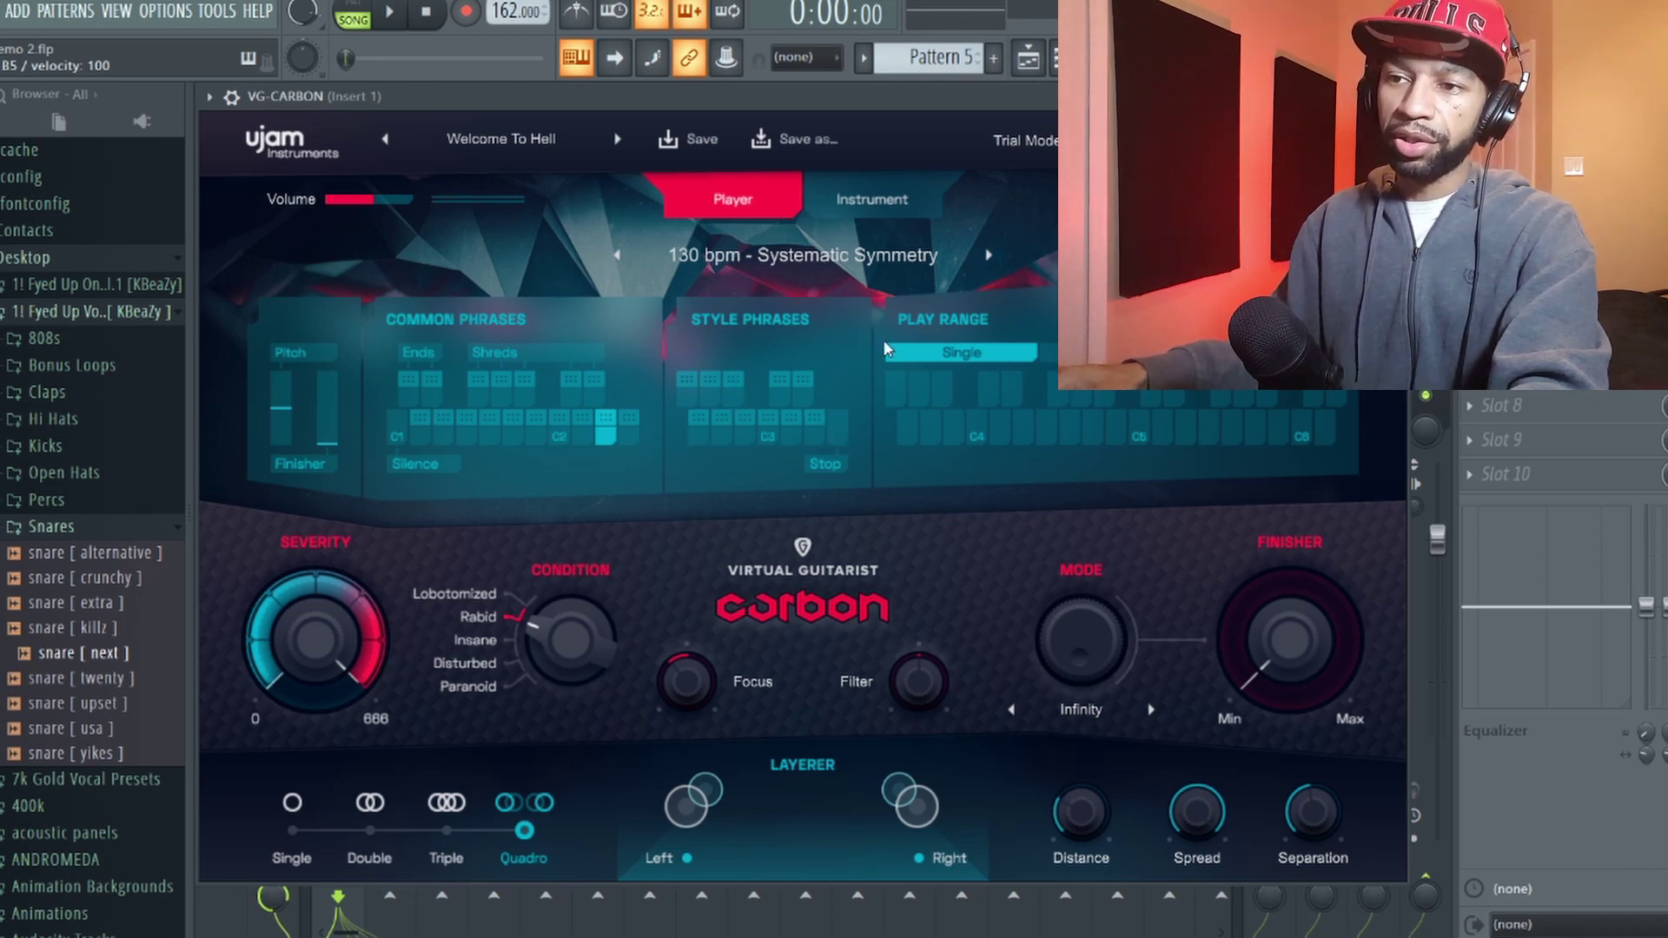
Step: Audition several style phrases and common phrases of Systematic Symmetry while playing the note B5
left_click(695, 437)
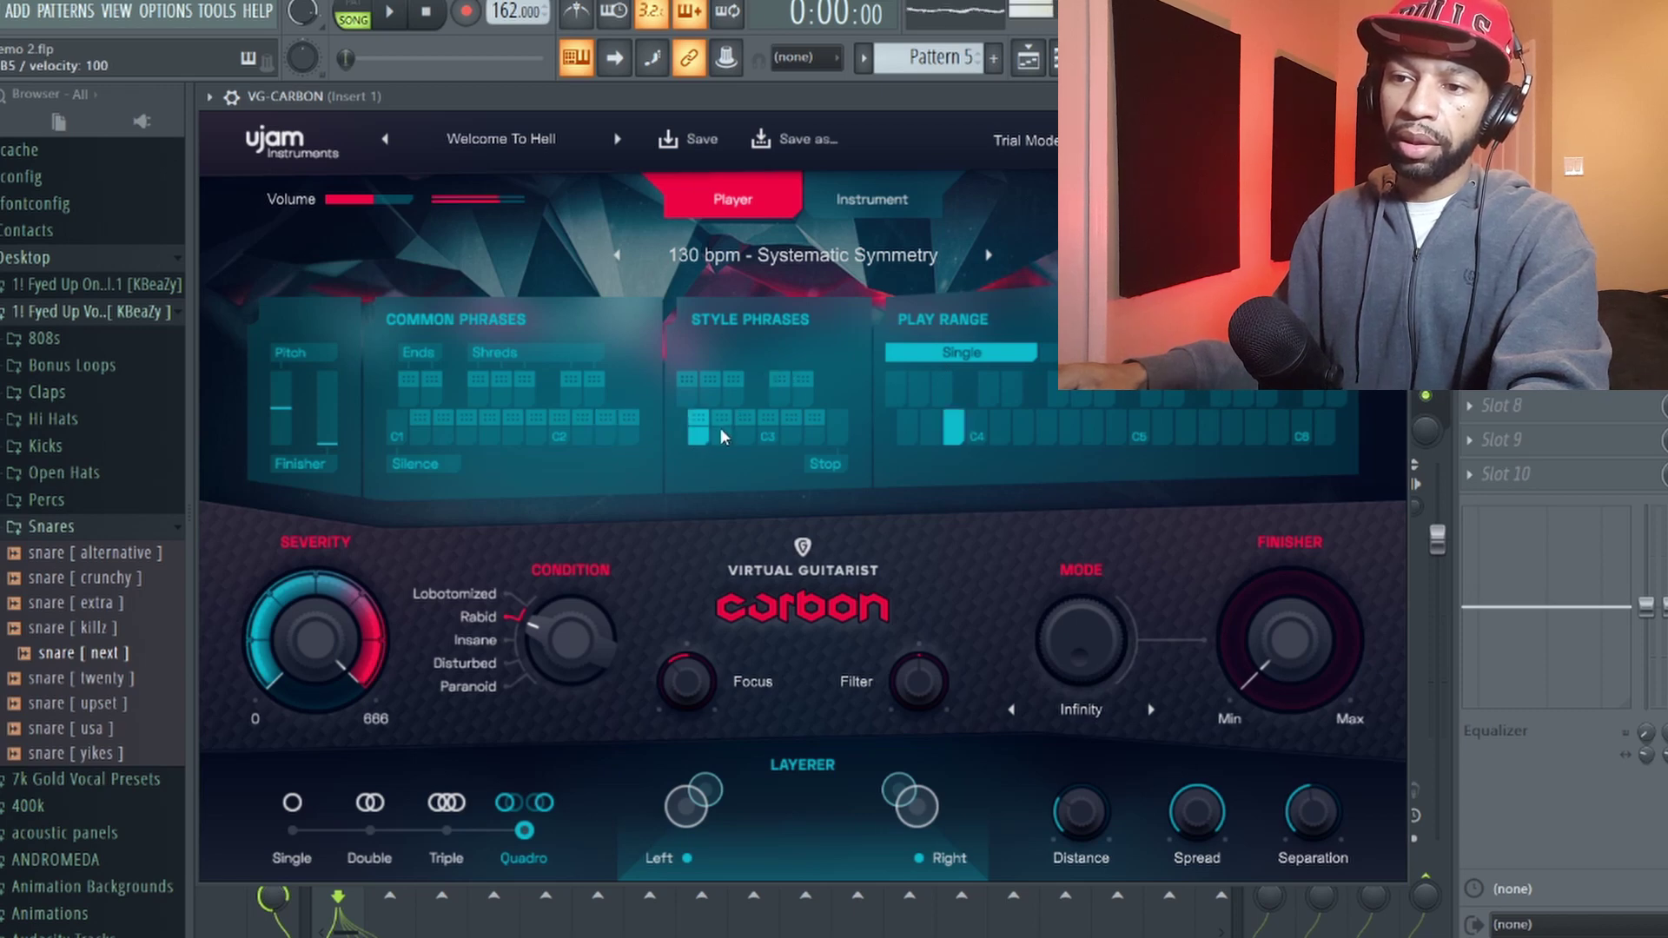
left_click(723, 435)
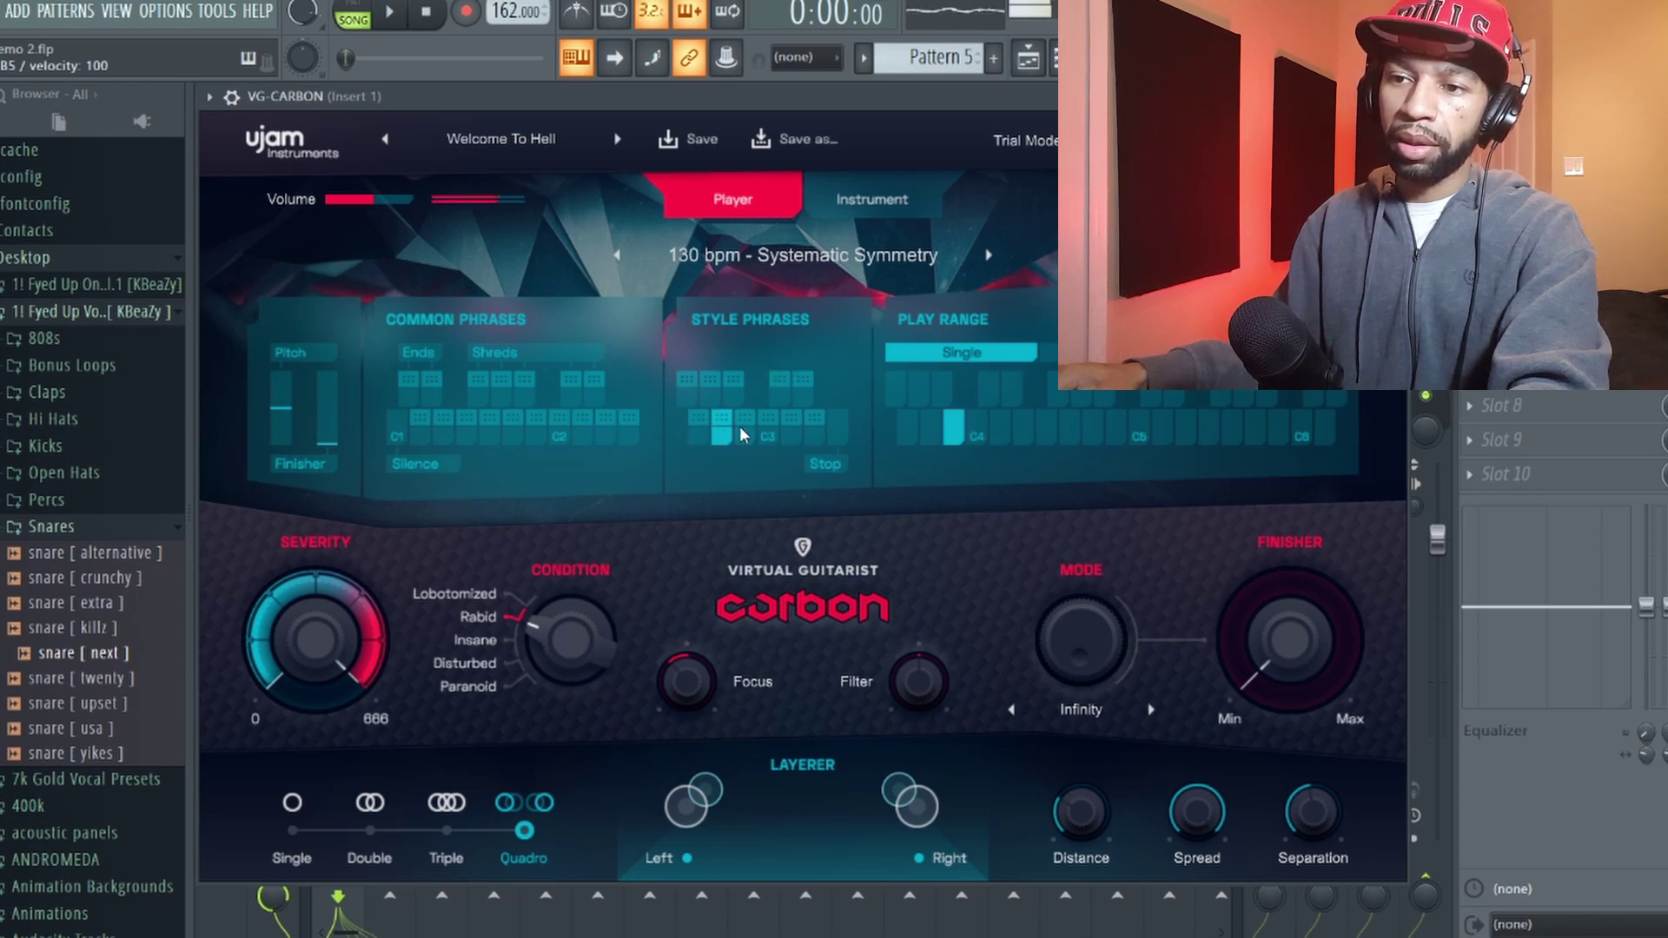
left_click(740, 427)
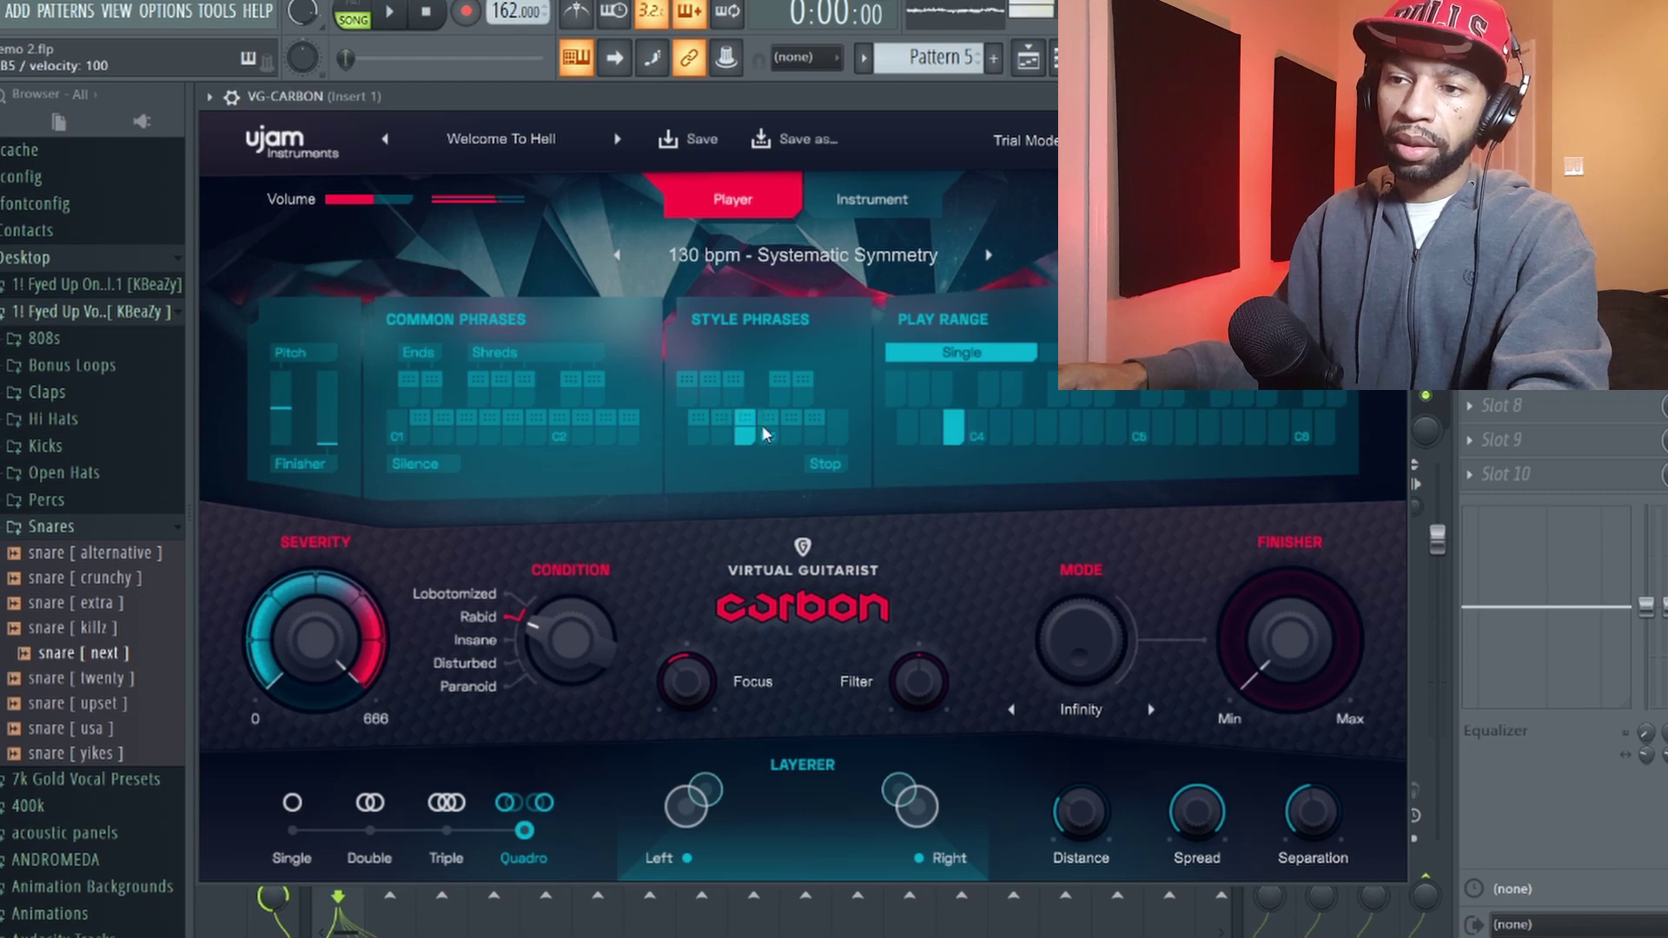
left_click(765, 434)
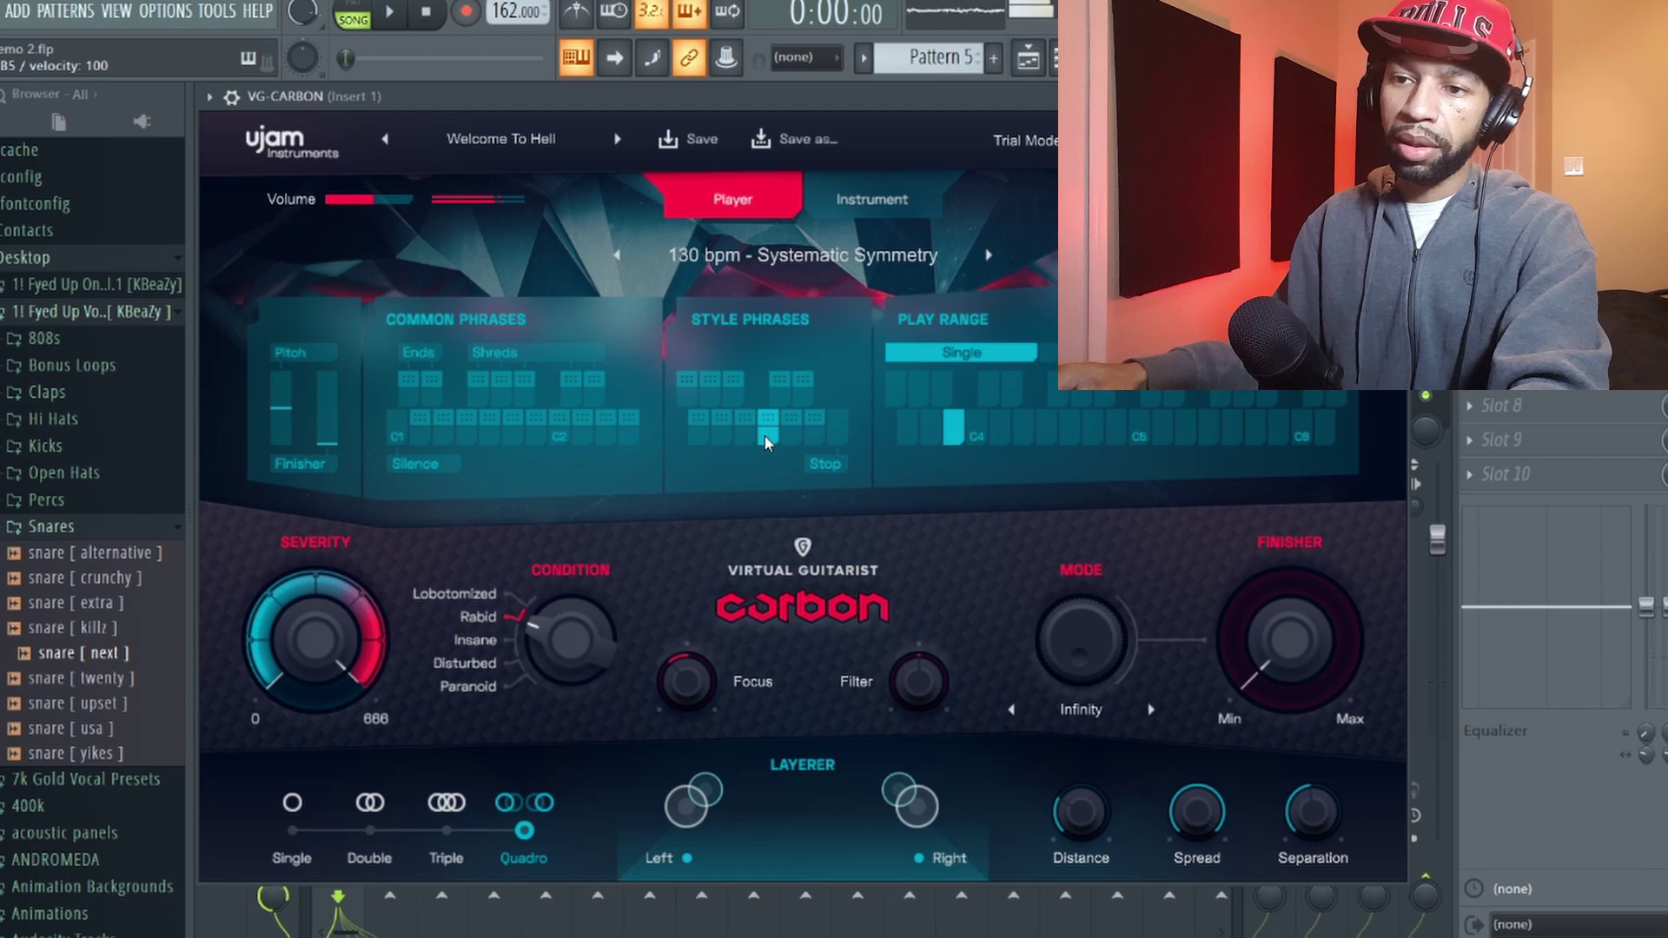
left_click(556, 439)
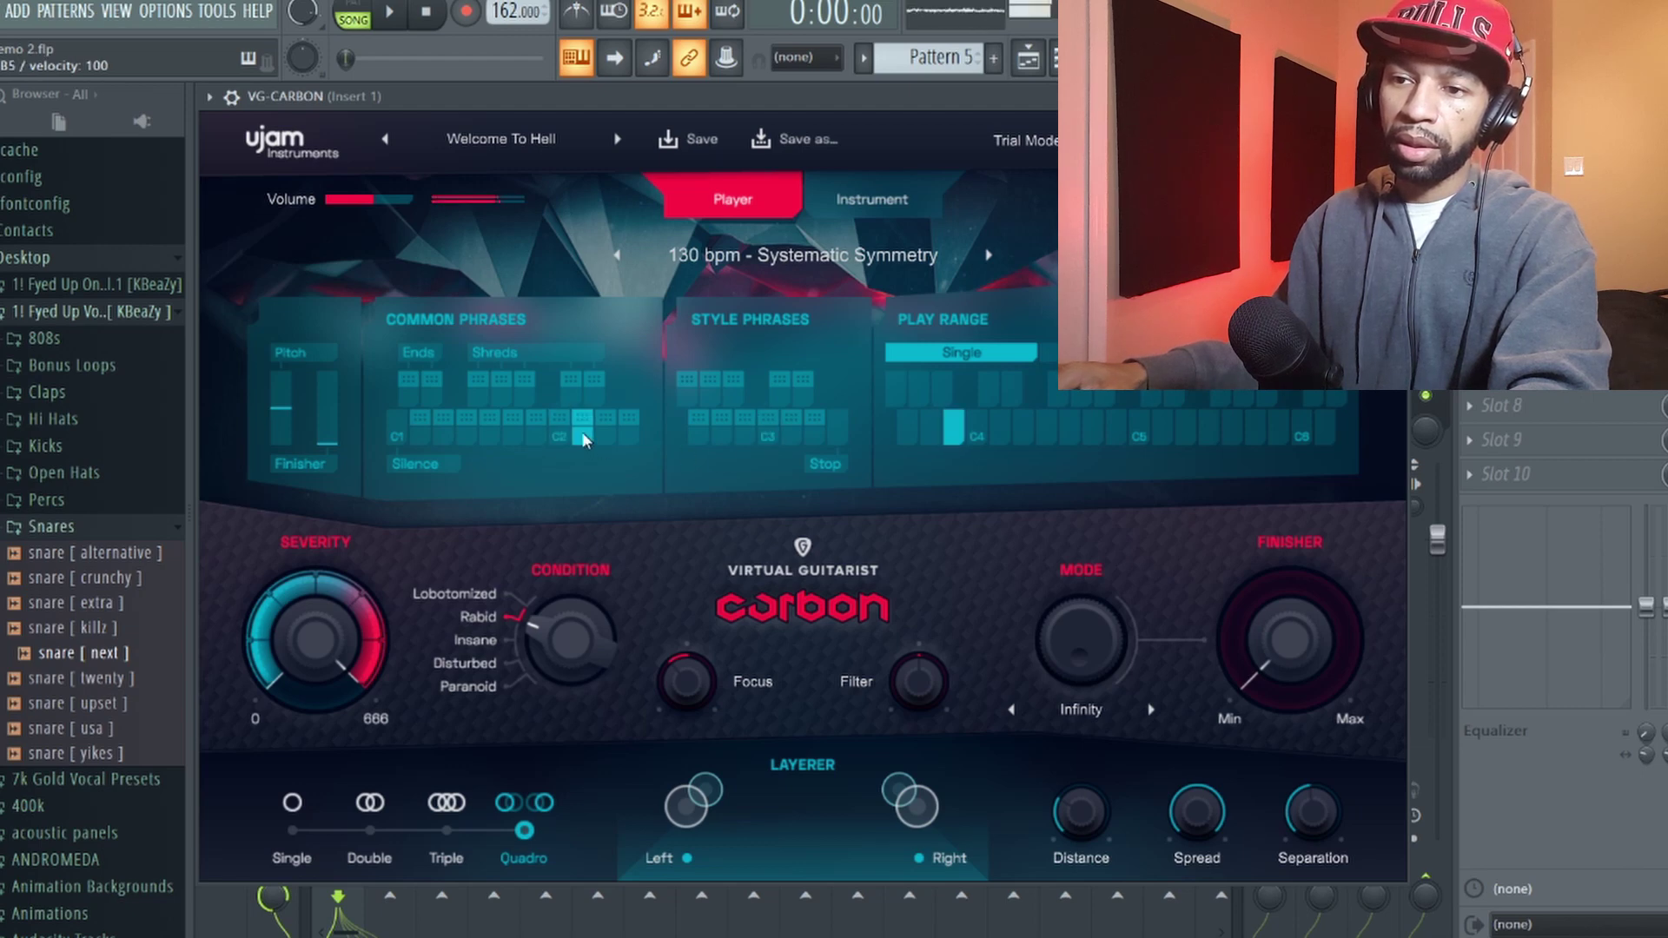
left_click(589, 437)
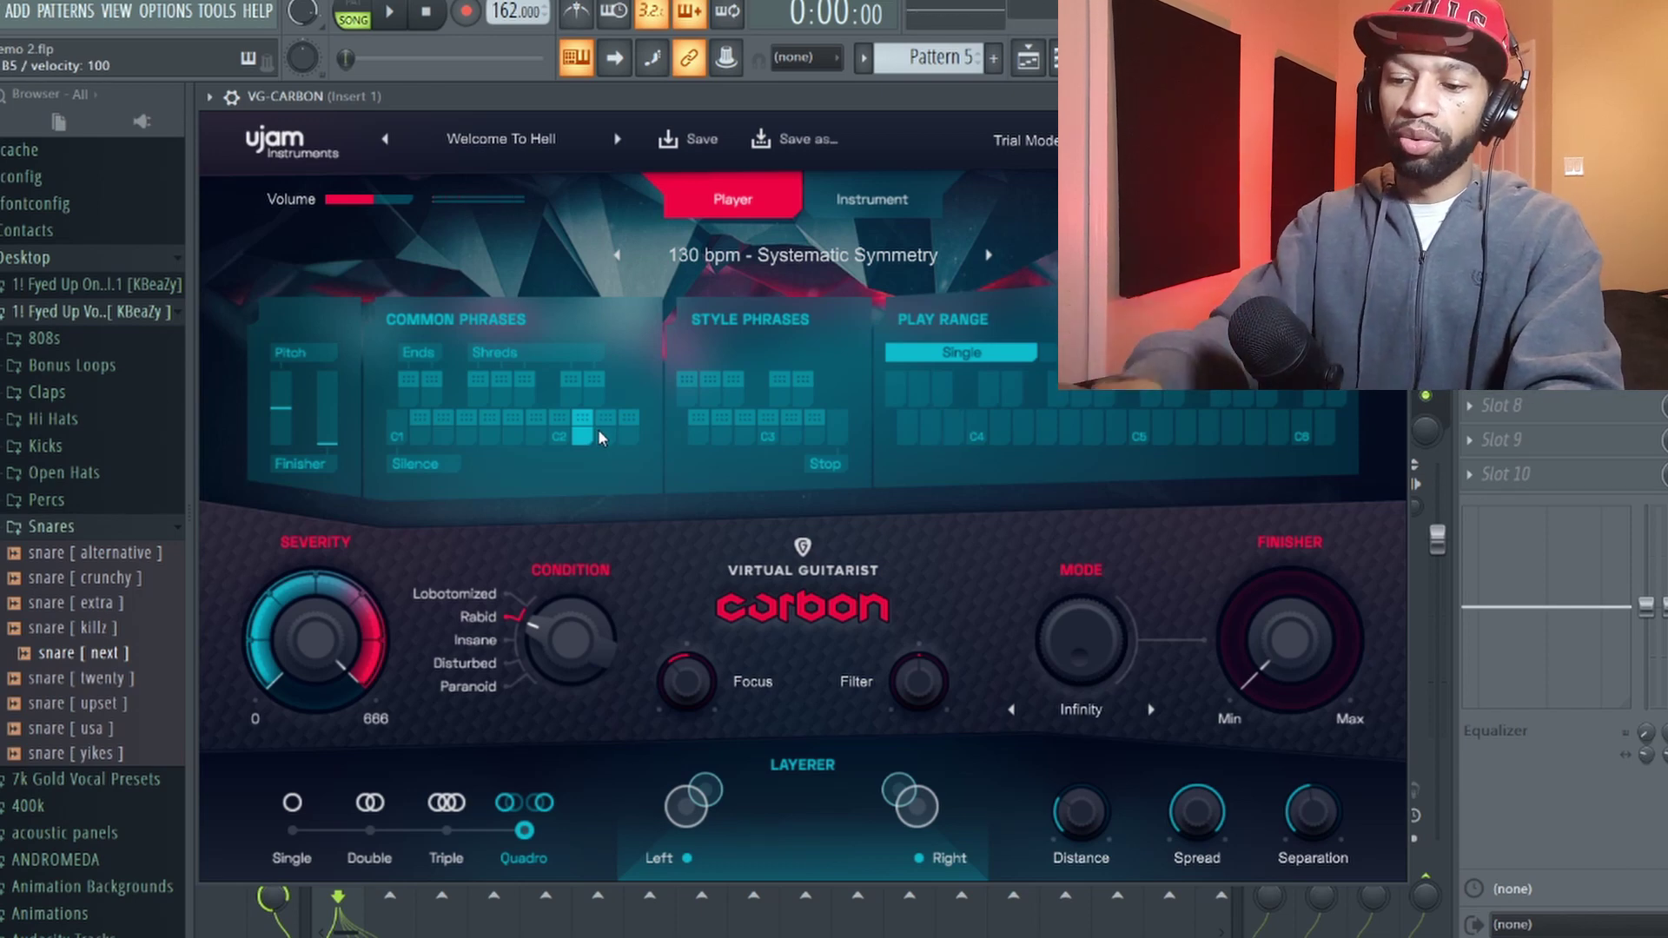
left_click(599, 437)
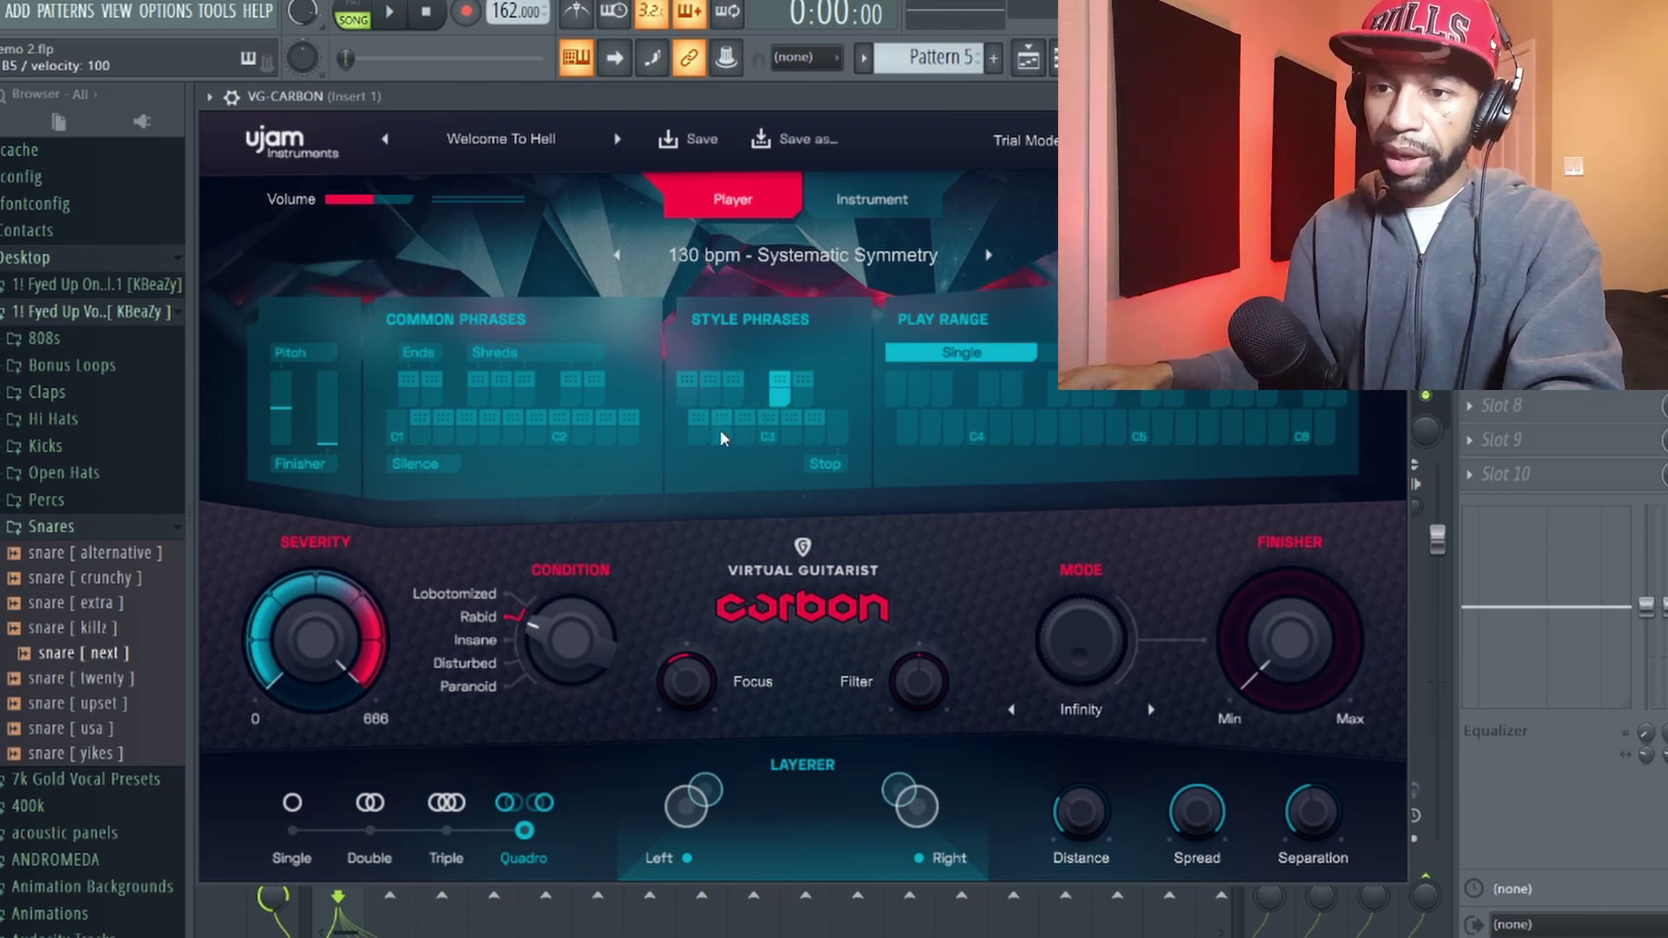
left_click(579, 434)
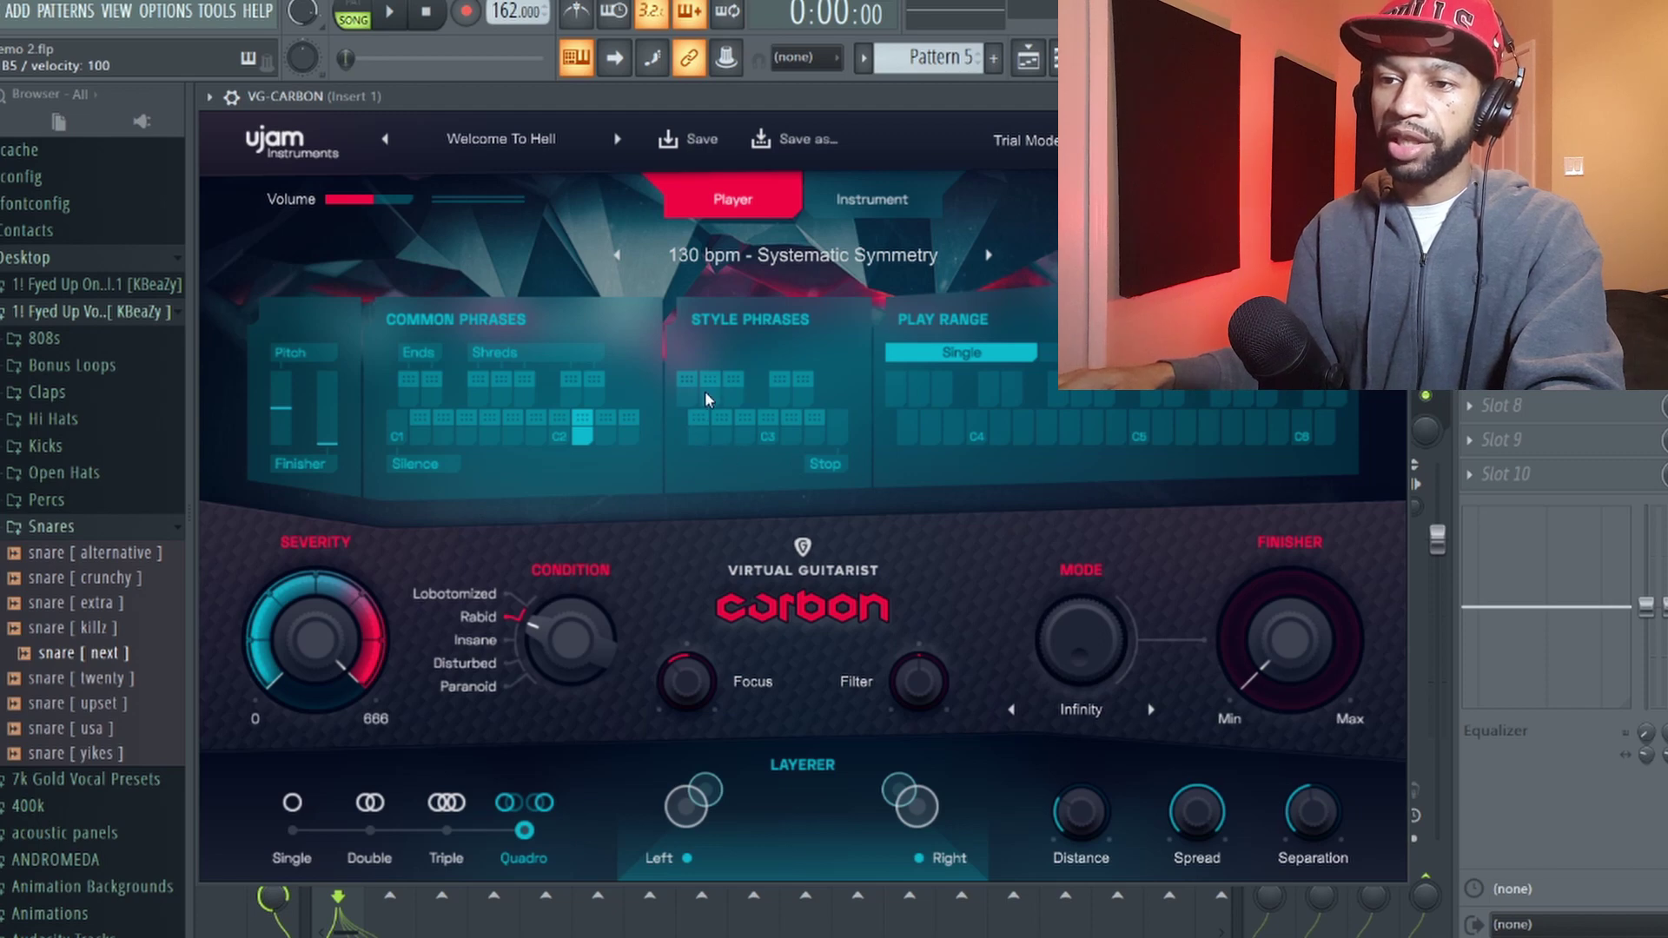
Step: Copy a Systematic Symmetry style phrase as MIDI onto the VG-CARBON channel and bring the channel rack into view
left_click(700, 440)
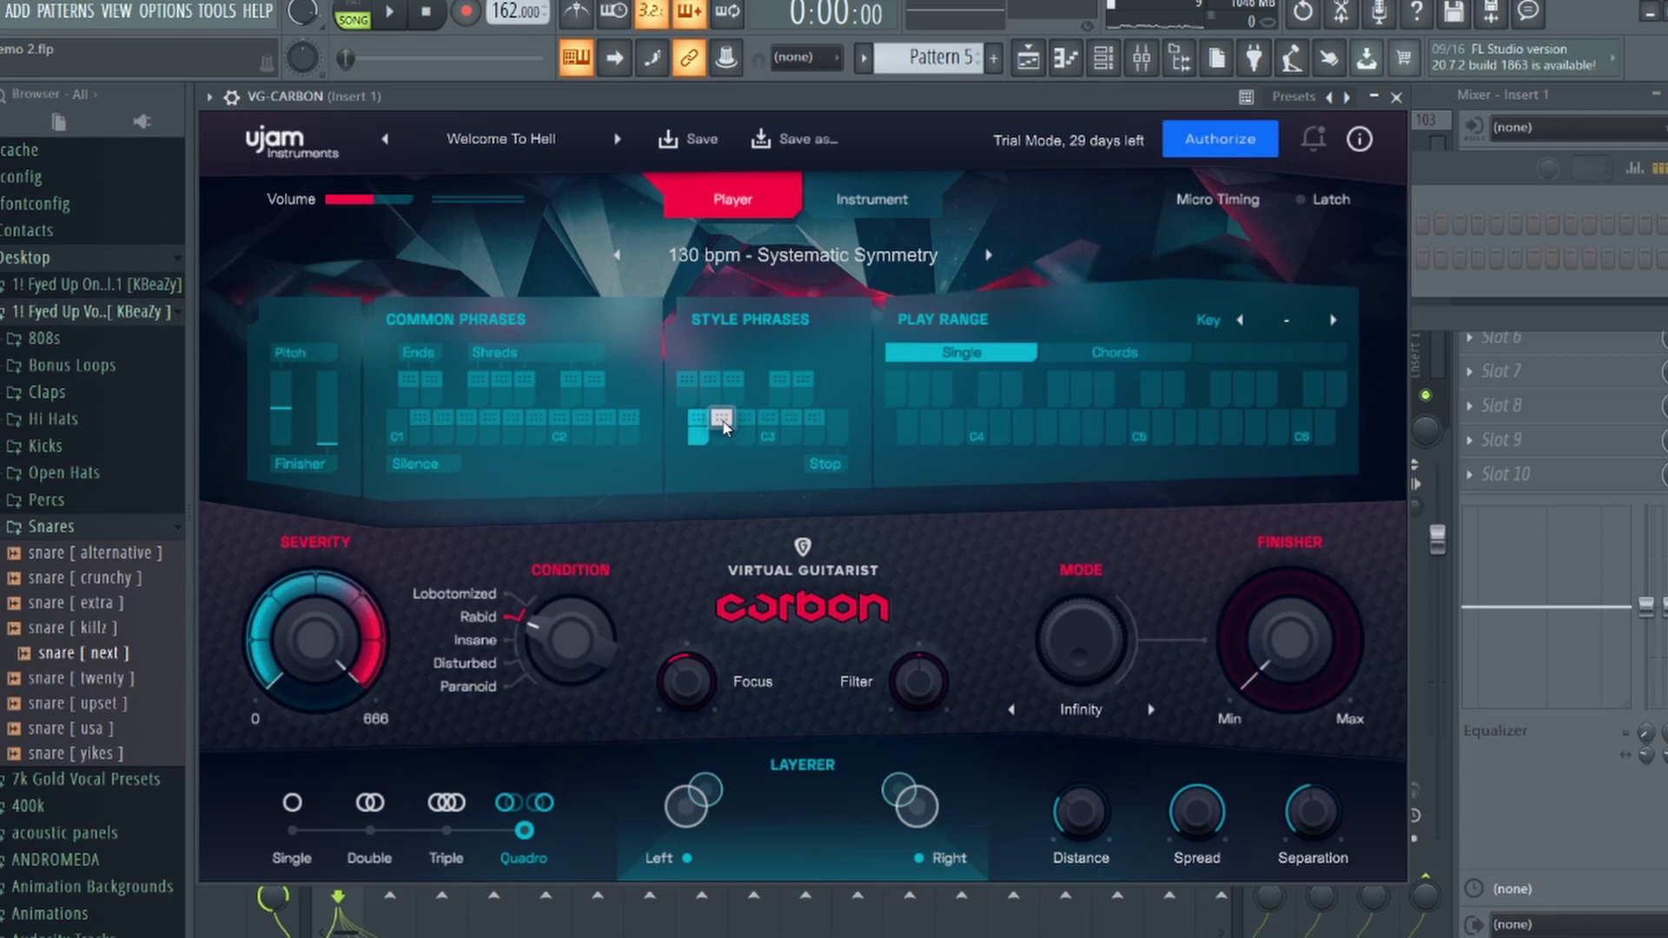
left_click_drag(724, 425, 1109, 328)
left_click_drag(1474, 267, 768, 272)
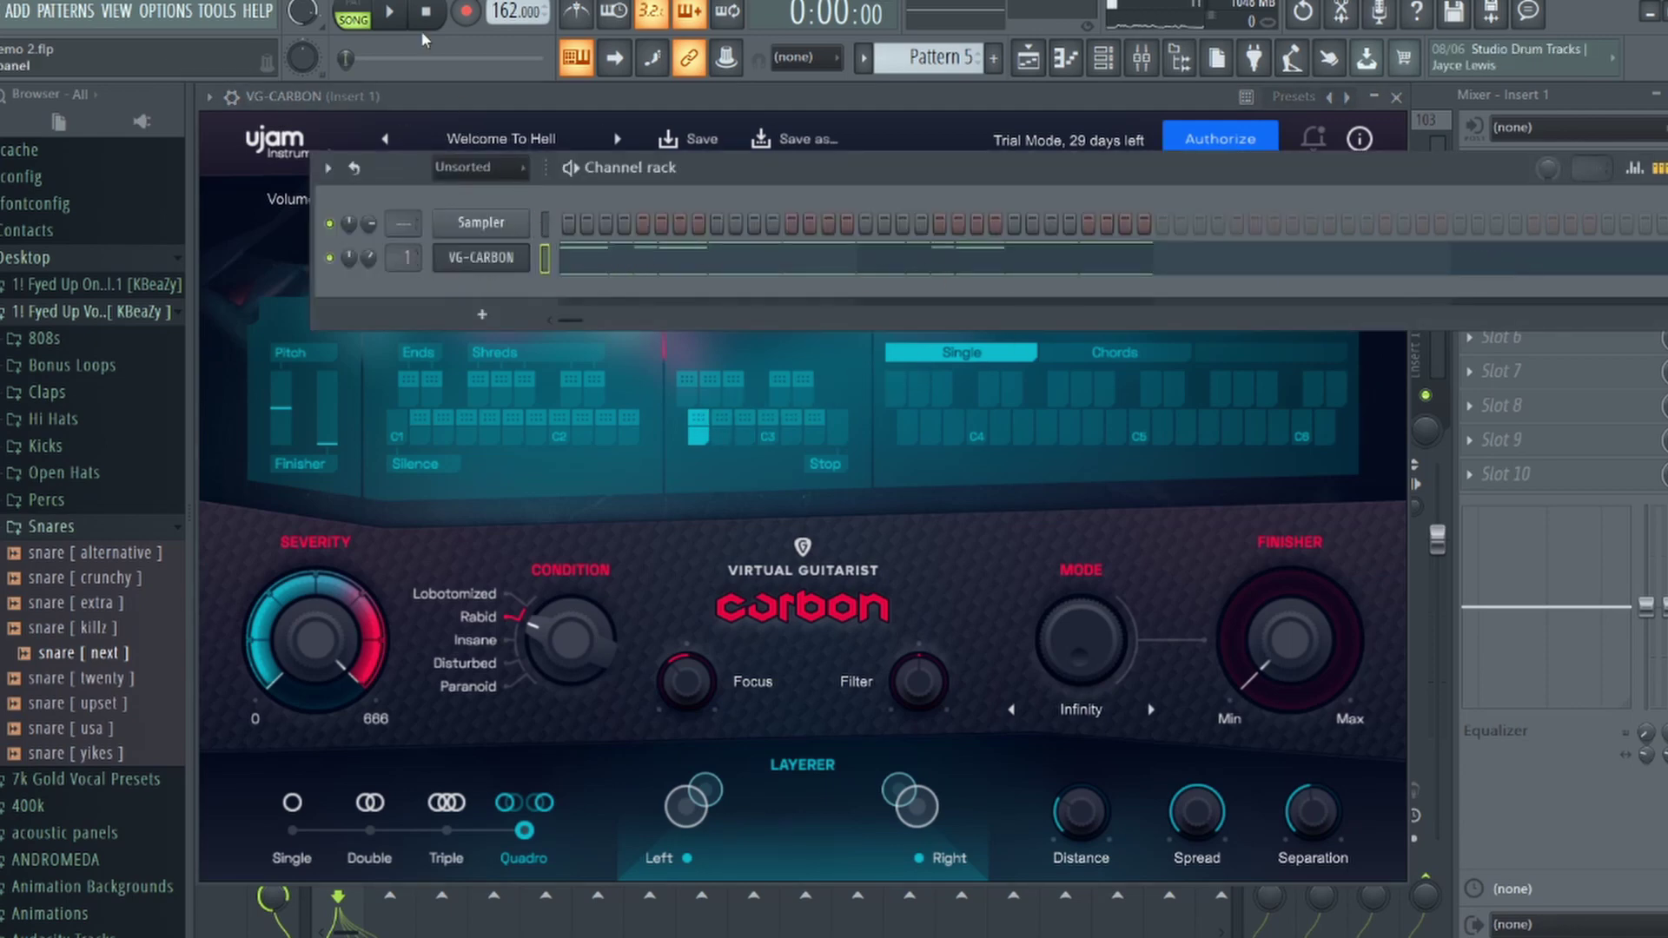
Step: Switch playback from song to pattern mode, and play and stop the phrase on the VG-CARBON channel
key("l")
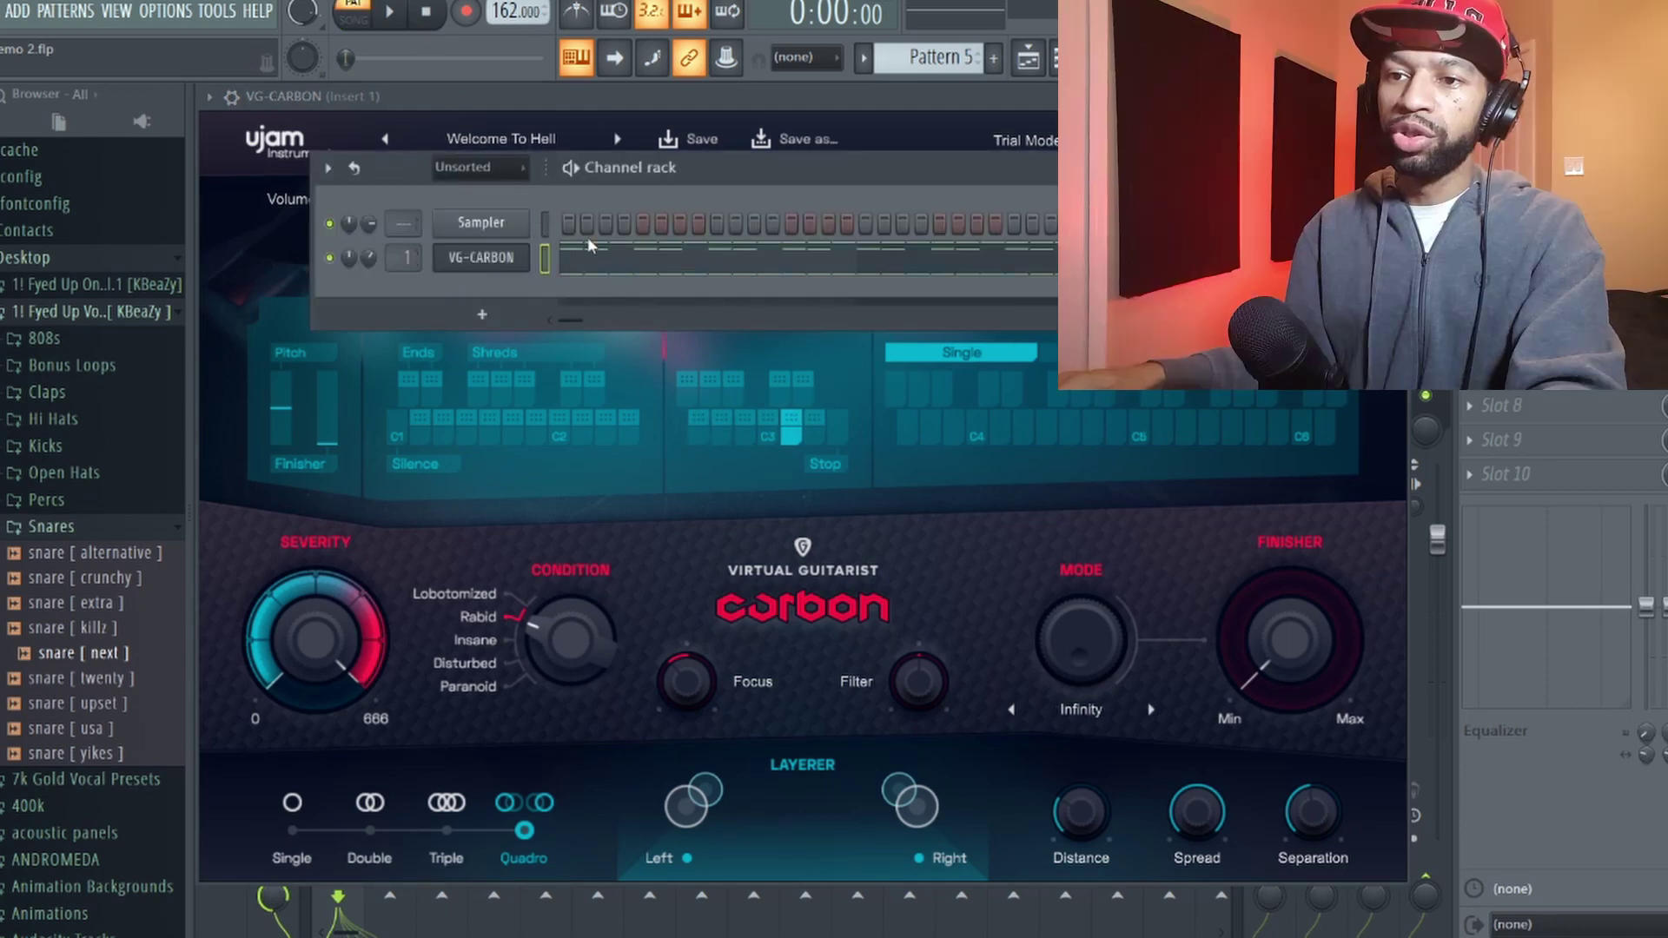
left_click(392, 13)
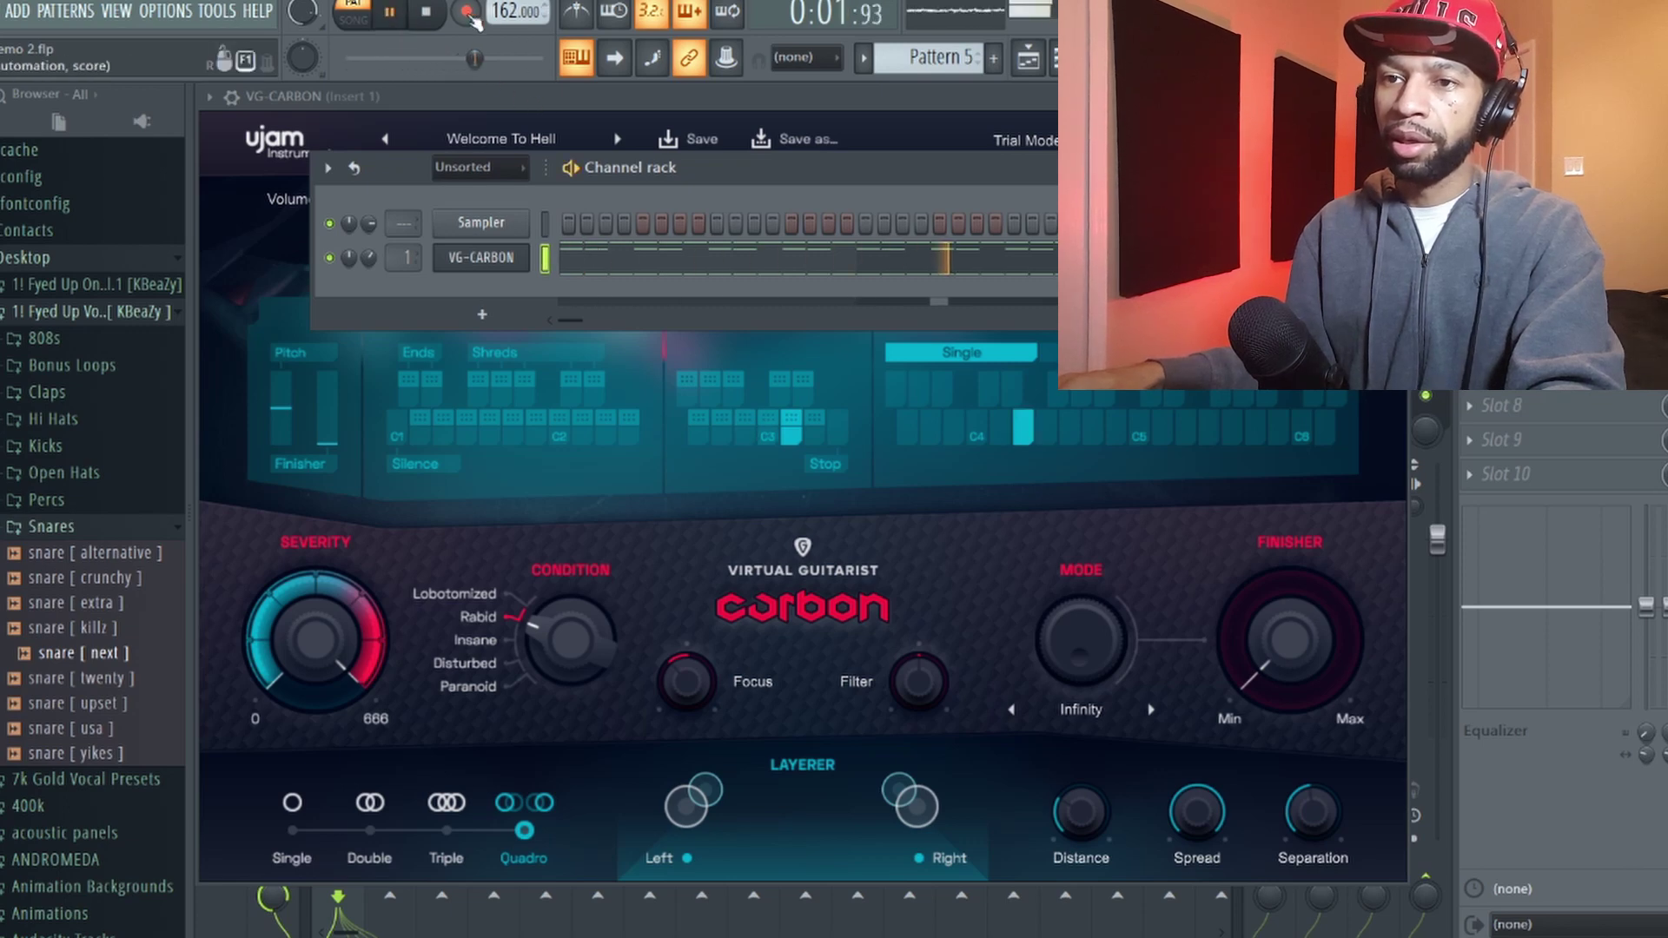
left_click(428, 13)
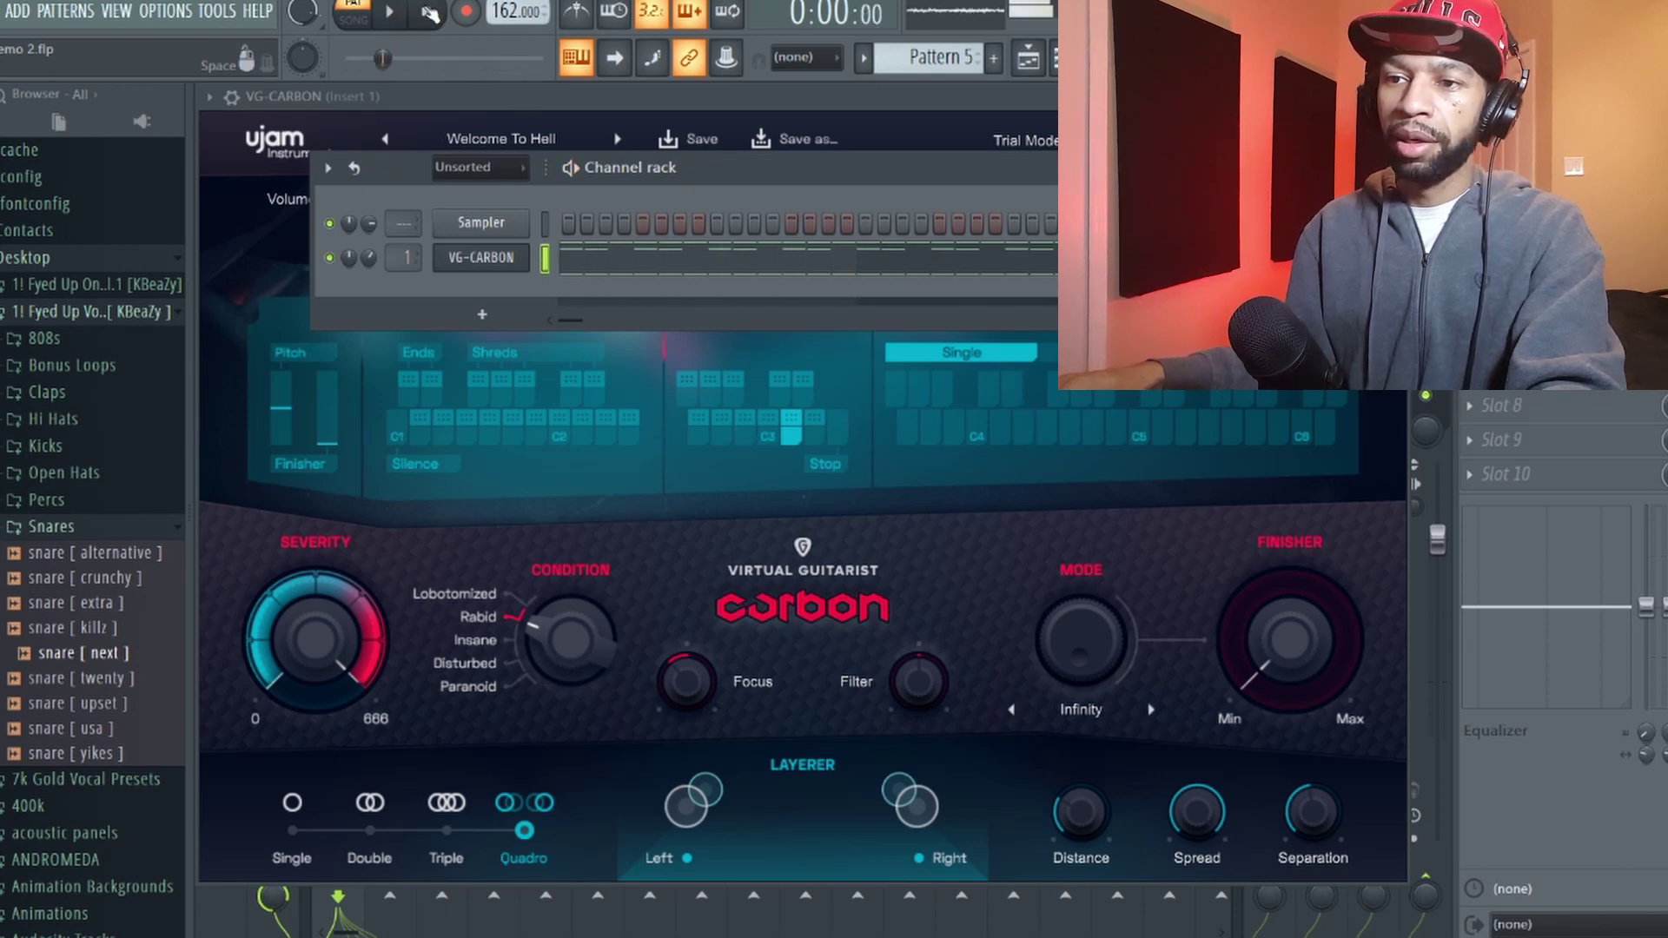
Step: Examine the copied phrase's notes in the VG-CARBON piano roll, with a brief look at the playlist
left_click(575, 276)
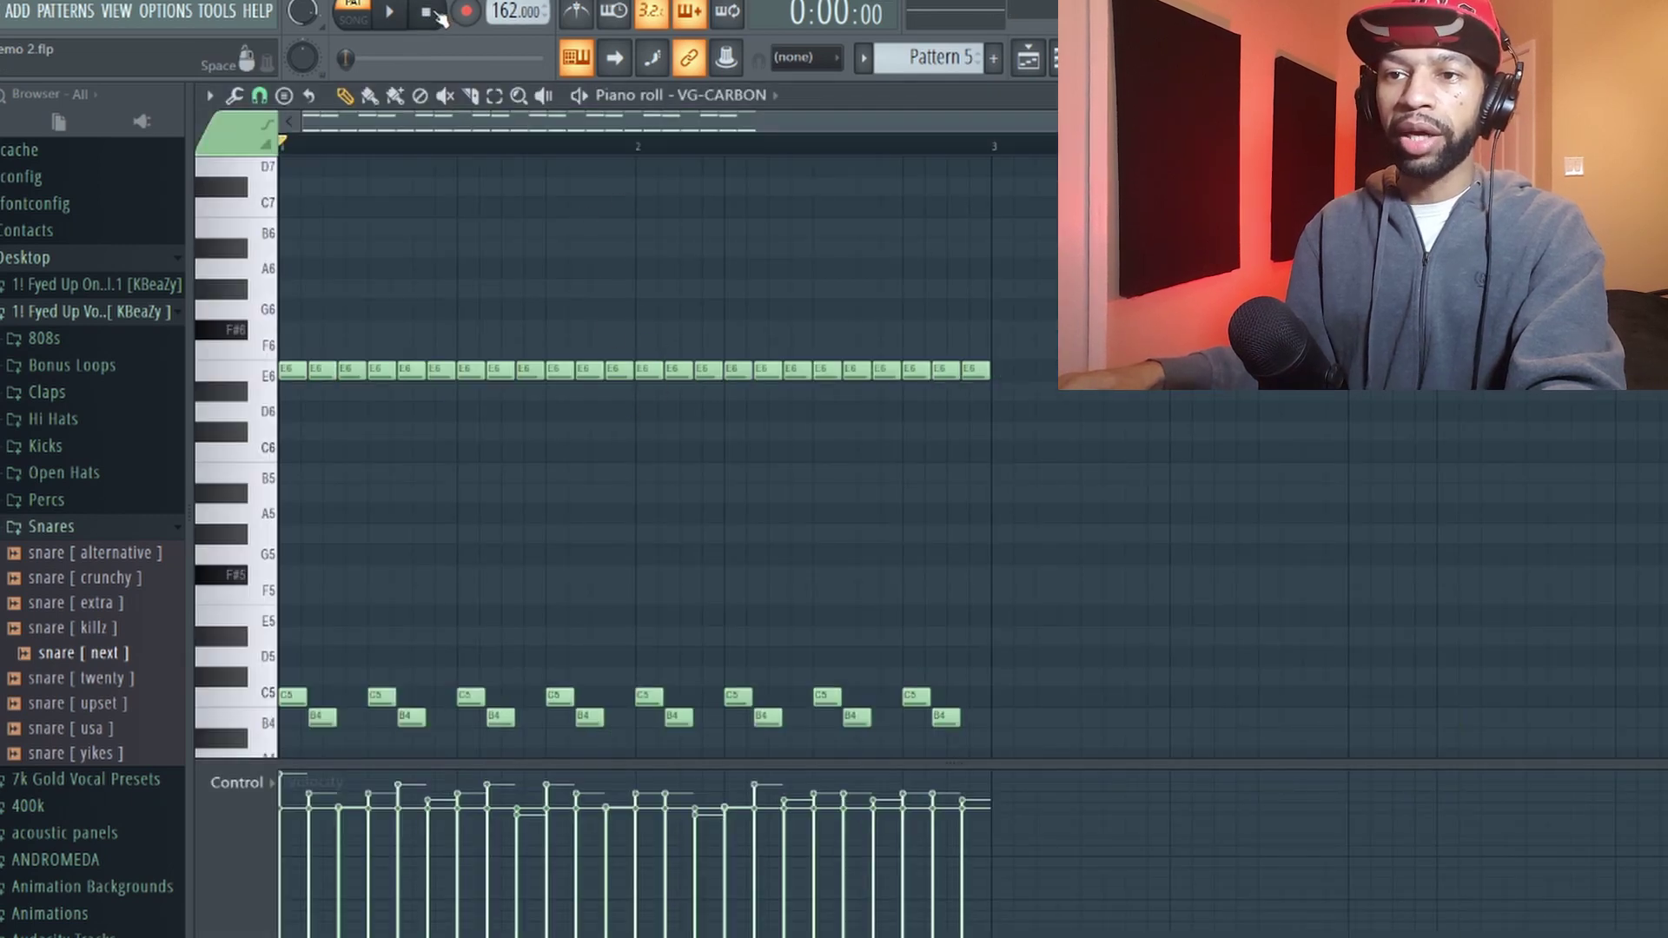
key("F5")
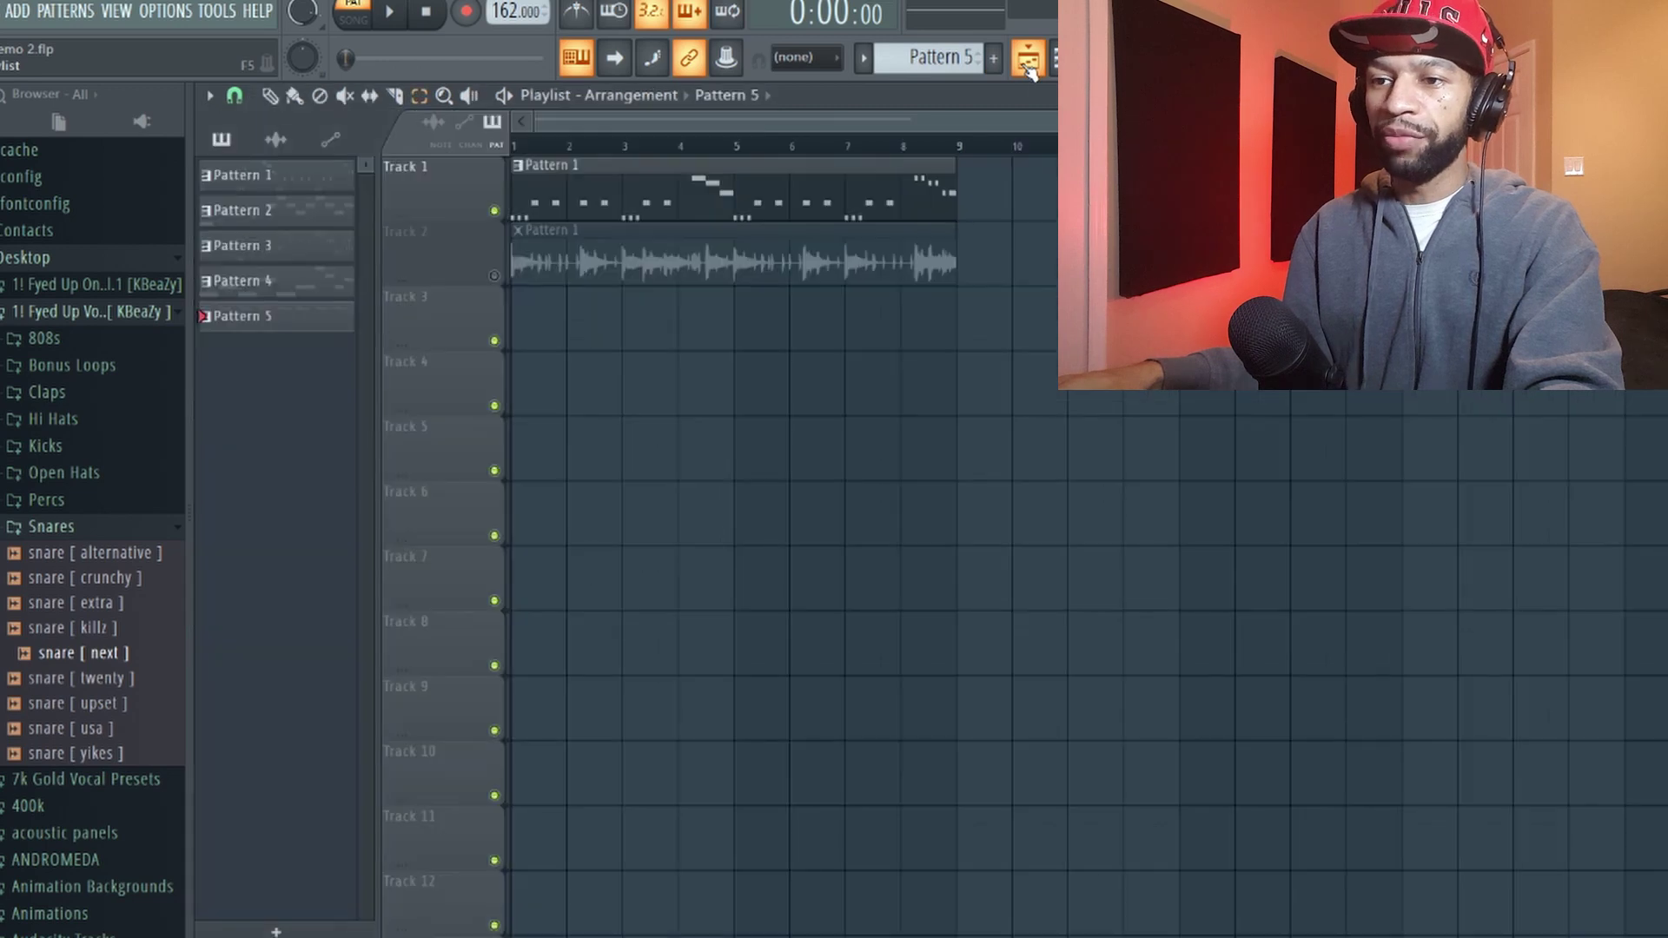
key("F7")
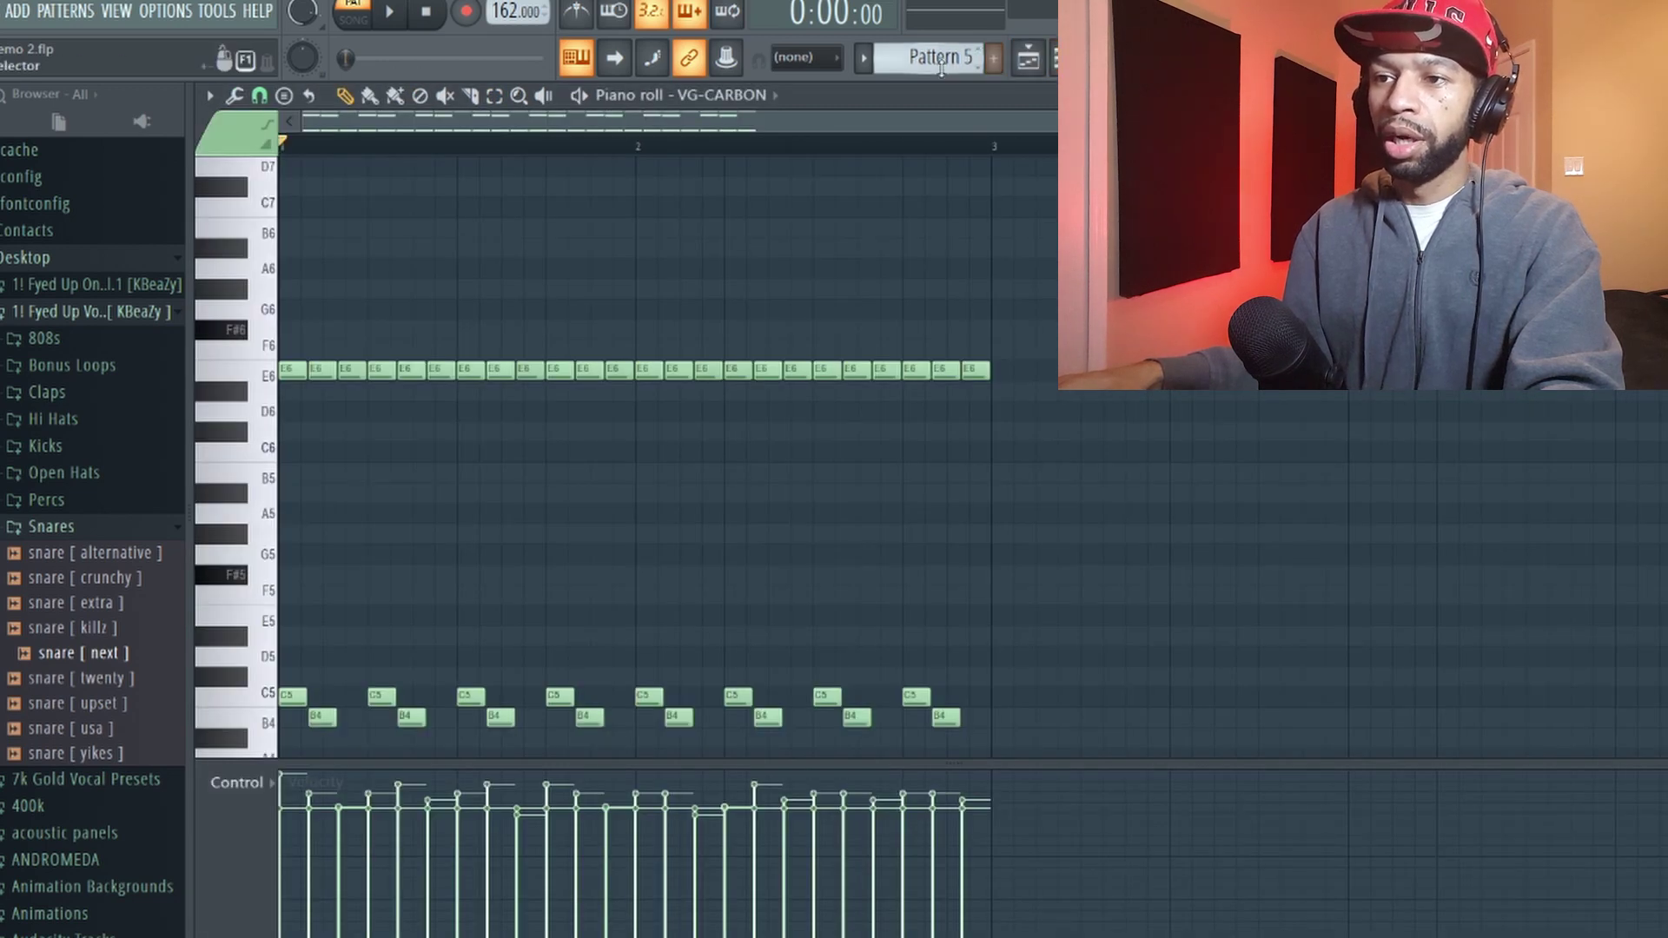
Step: Make Pattern 1 the active pattern, showing its VG-CARBON notes
scroll(941, 69, "up", 3)
scroll(941, 70, "up", 1)
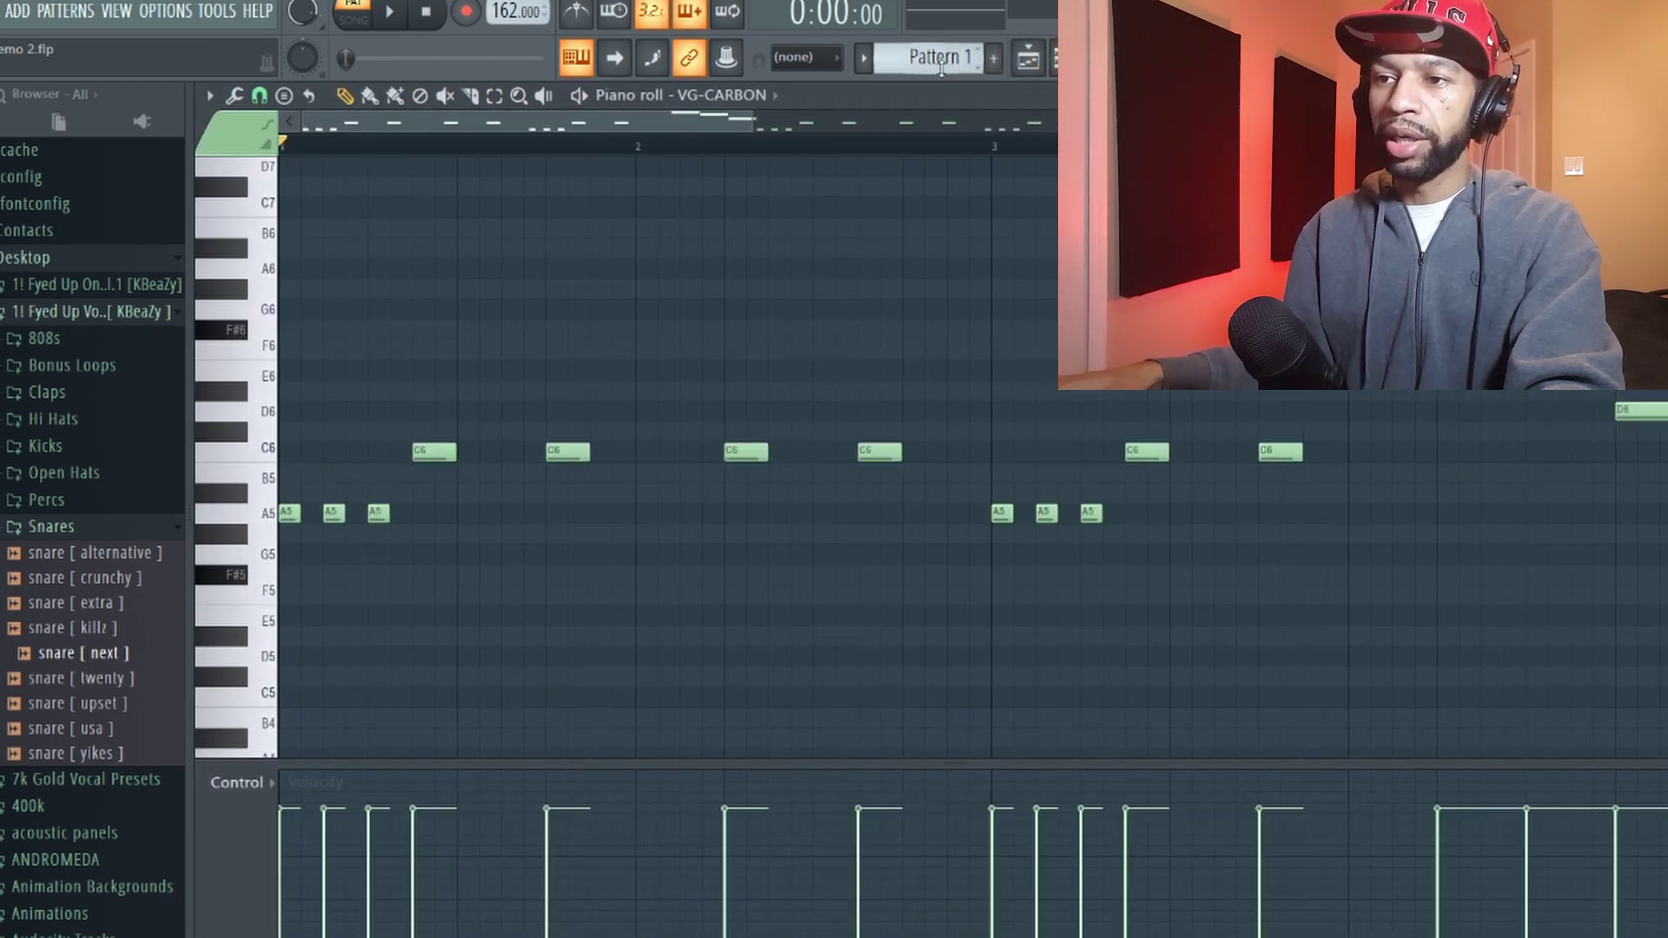
scroll(940, 70, "down", 1)
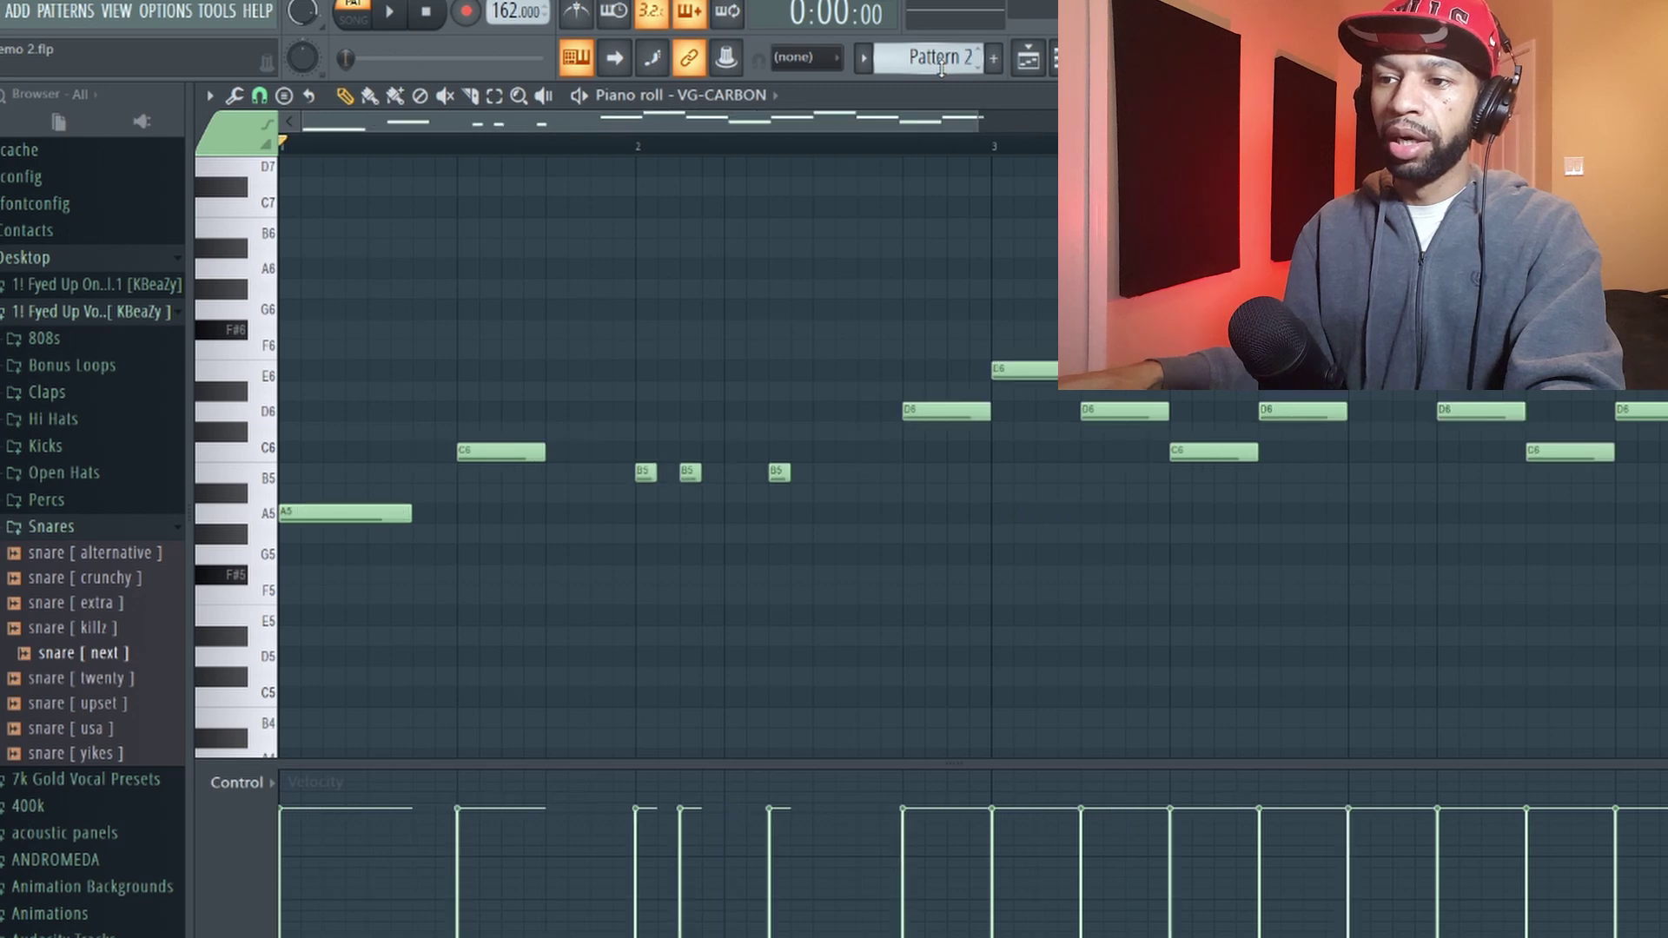
scroll(941, 69, "up", 1)
Step: Bring up the playlist and channel rack, and open the VG-CARBON plugin in Instrument mode
left_click(1029, 63)
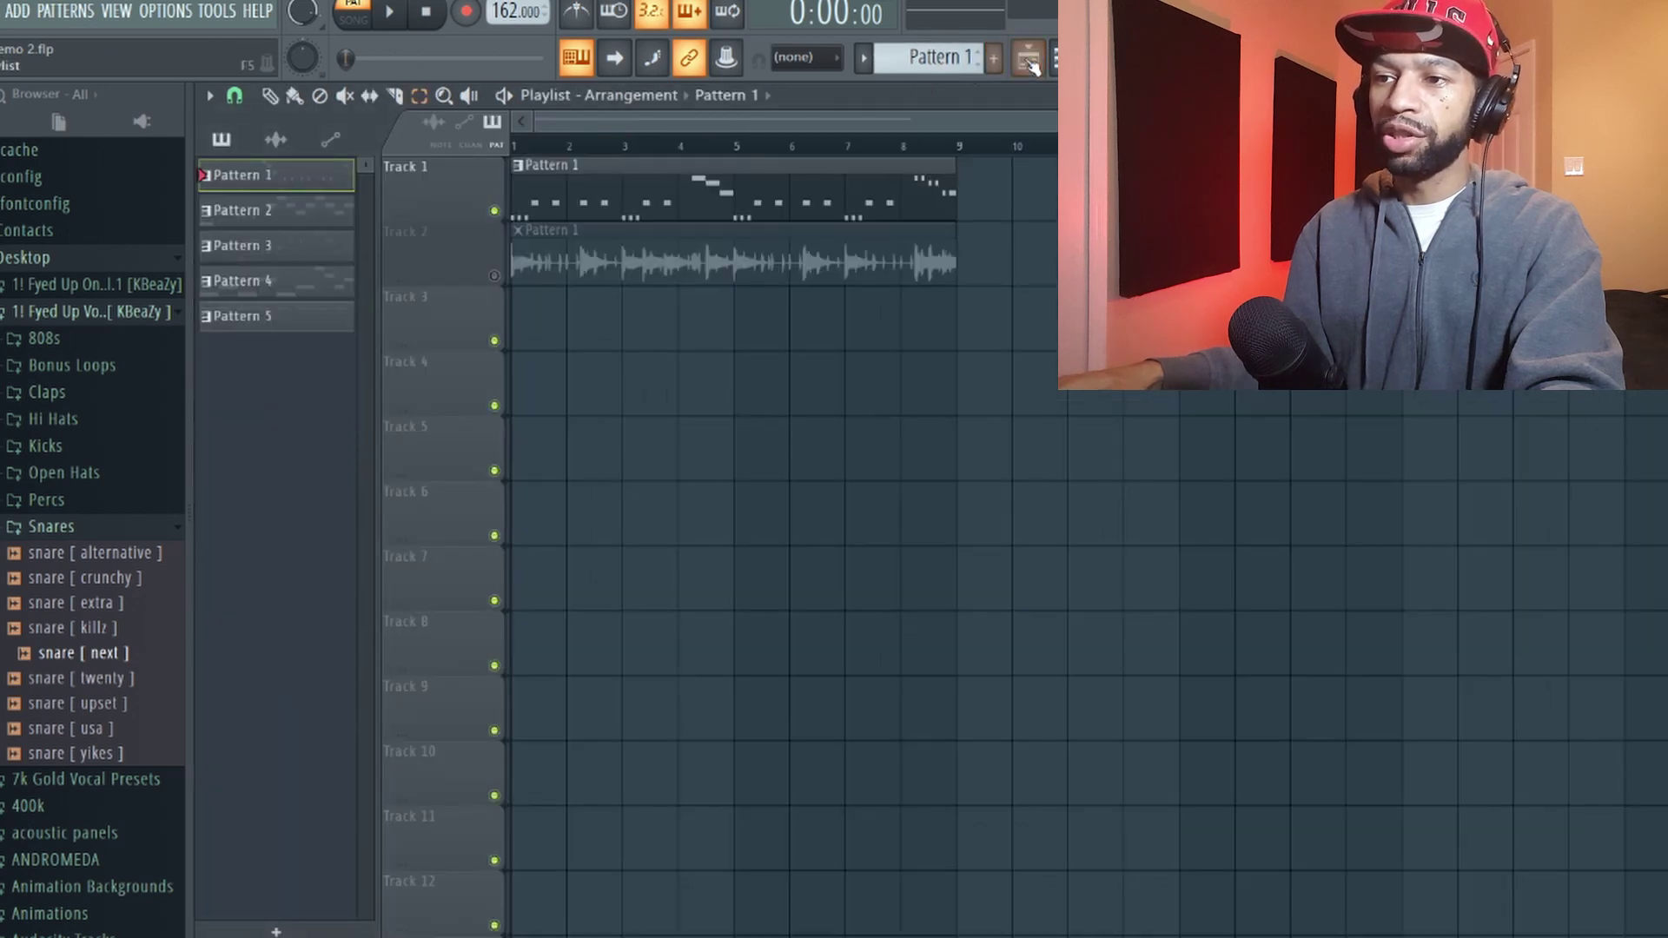
left_click(1027, 59)
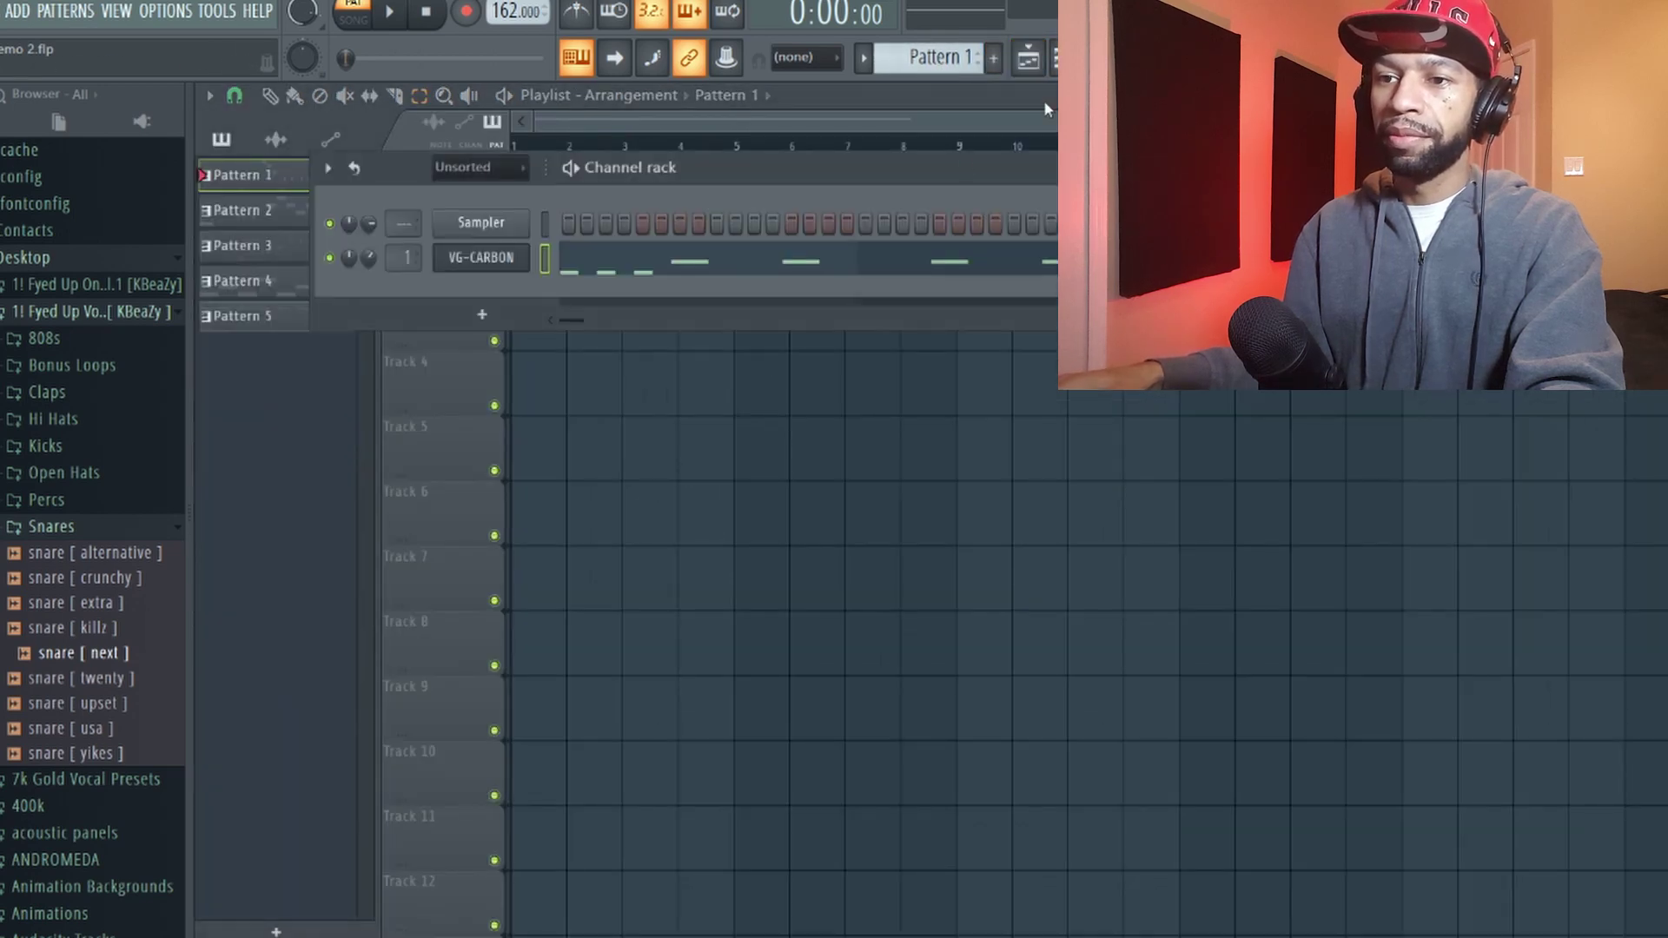
left_click(512, 259)
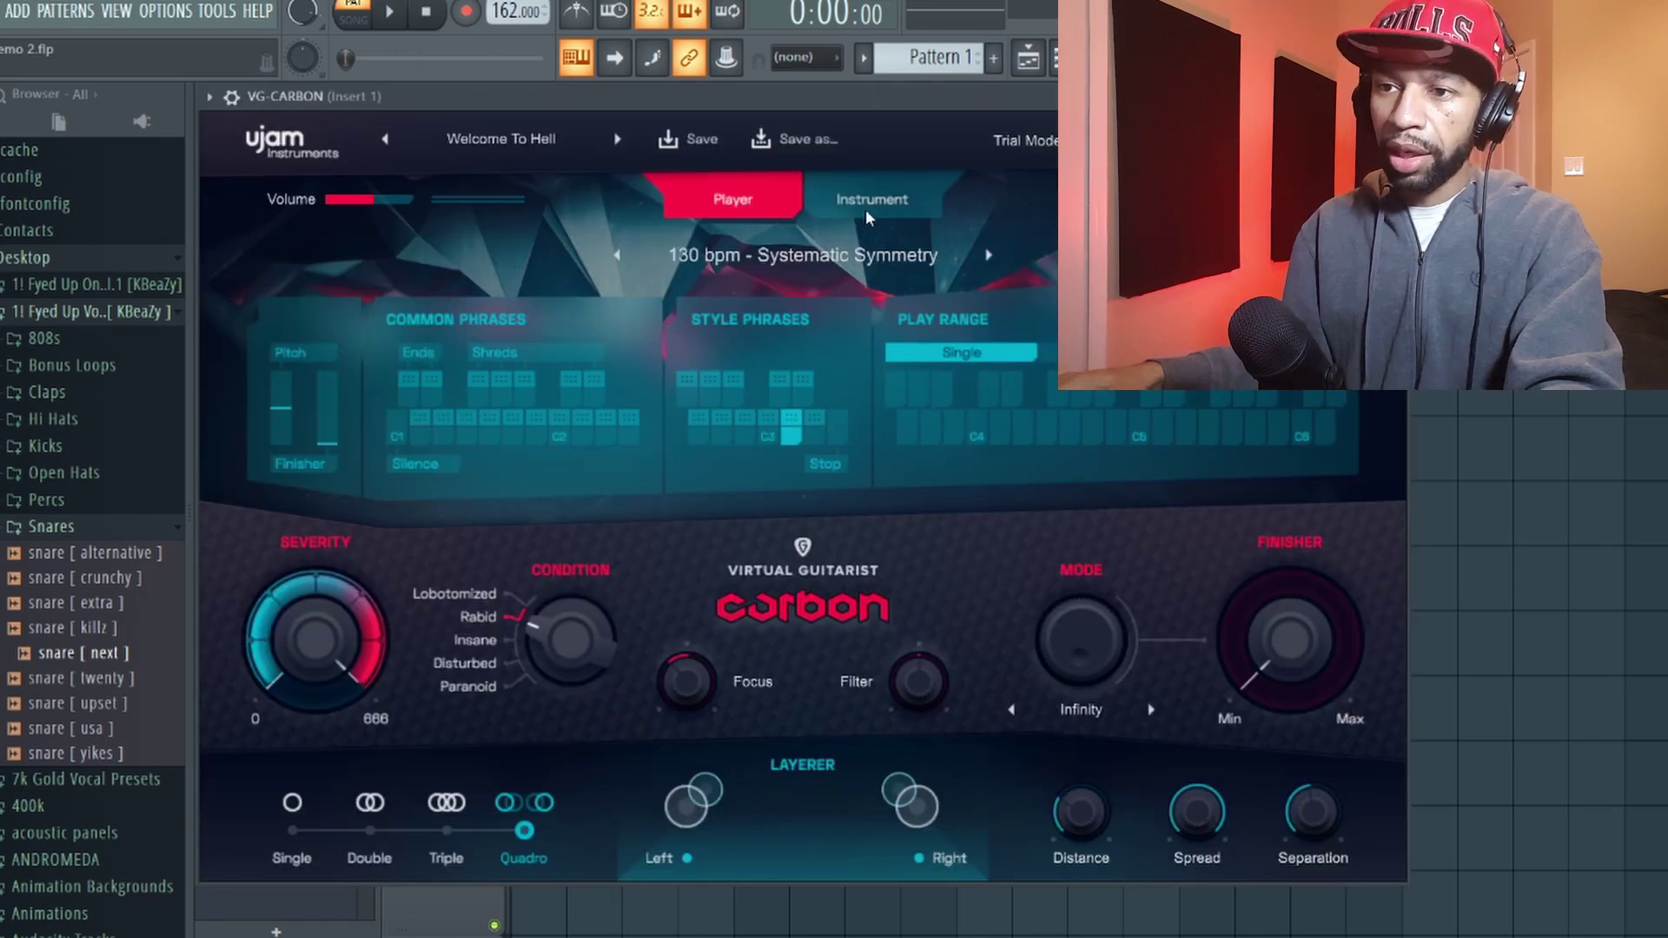
left_click(881, 191)
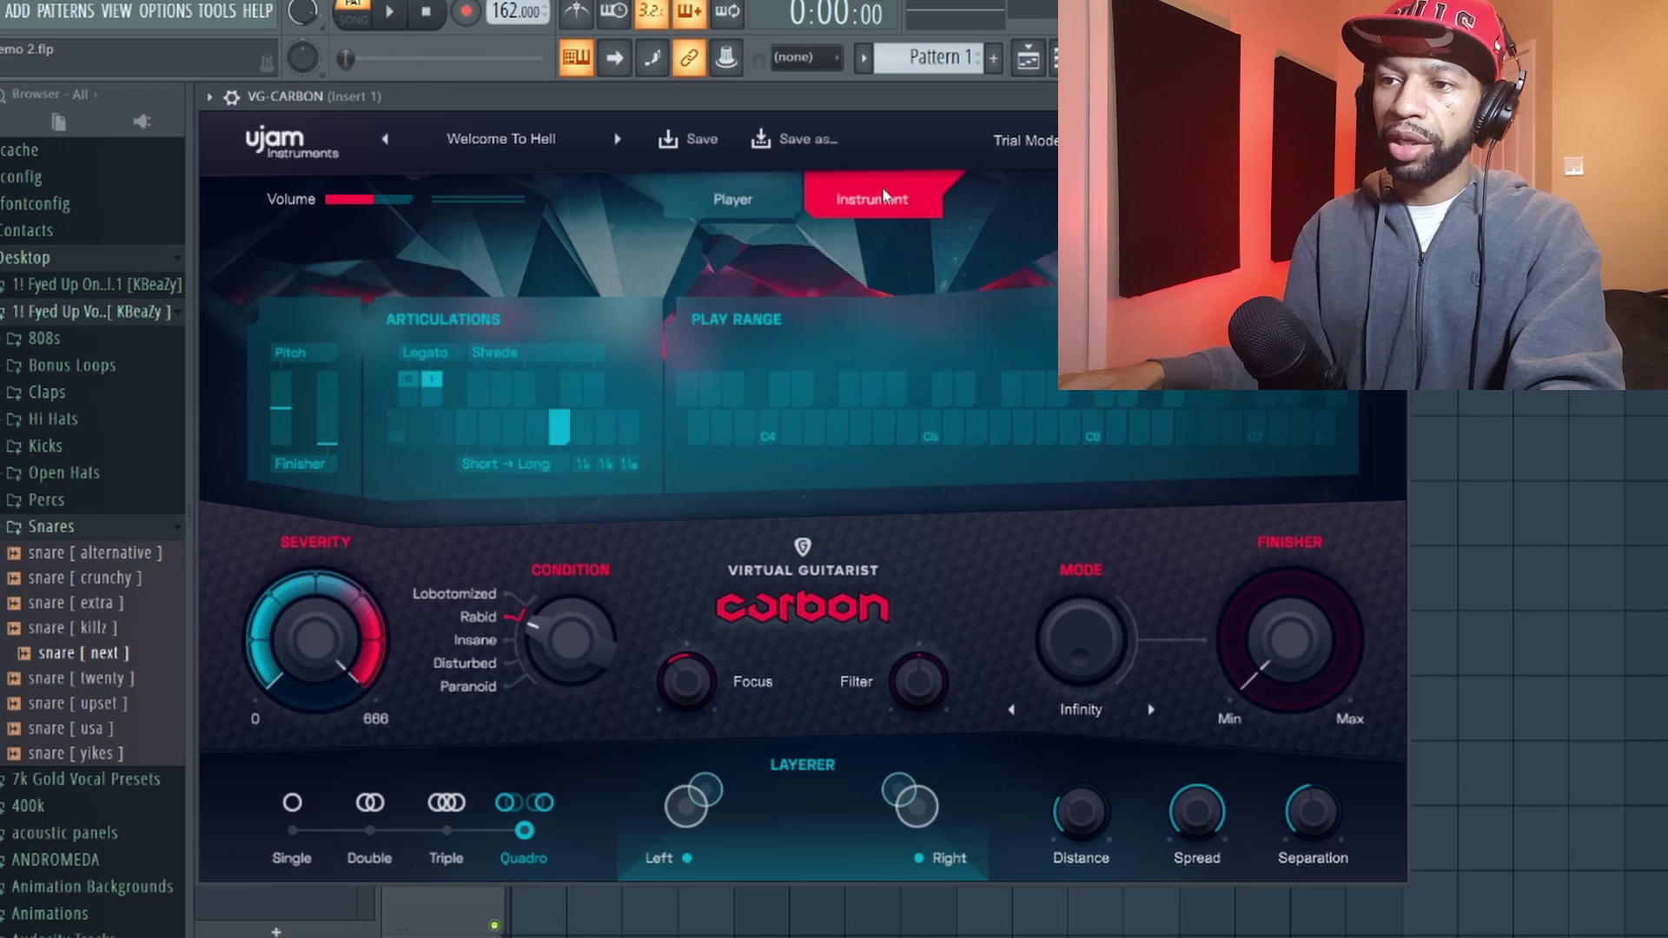
Step: Load the factory Hard Rock preset Artificial Rock in VG-CARBON and start playing Pattern 1
left_click(530, 138)
mouse_move(548, 167)
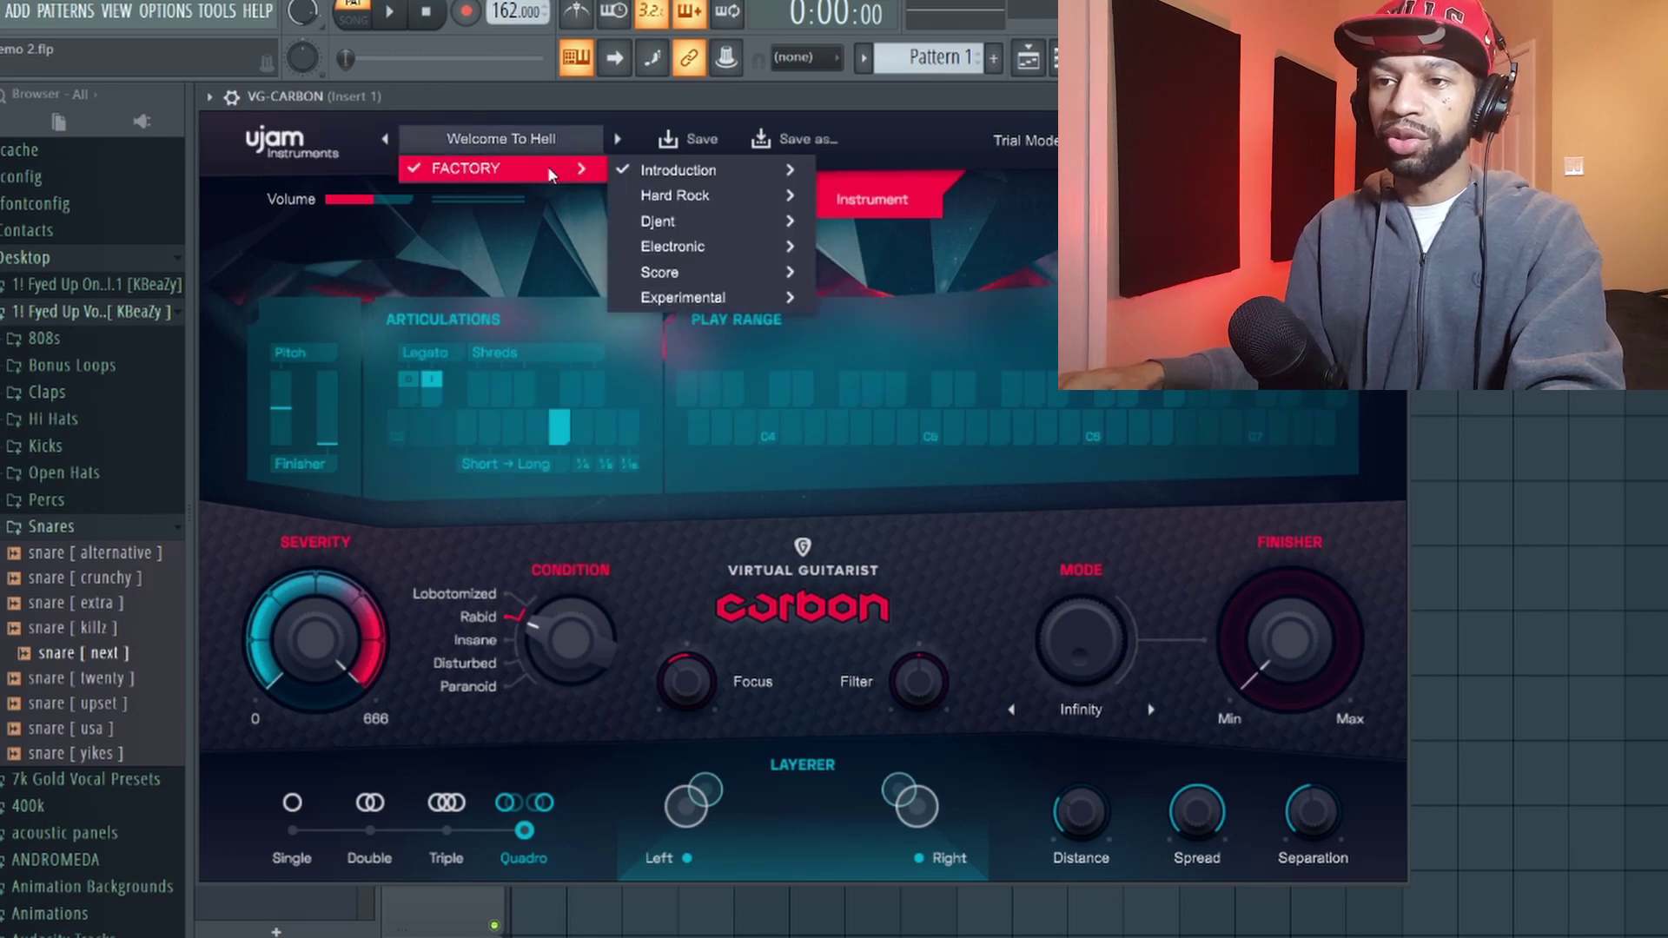
mouse_move(667, 174)
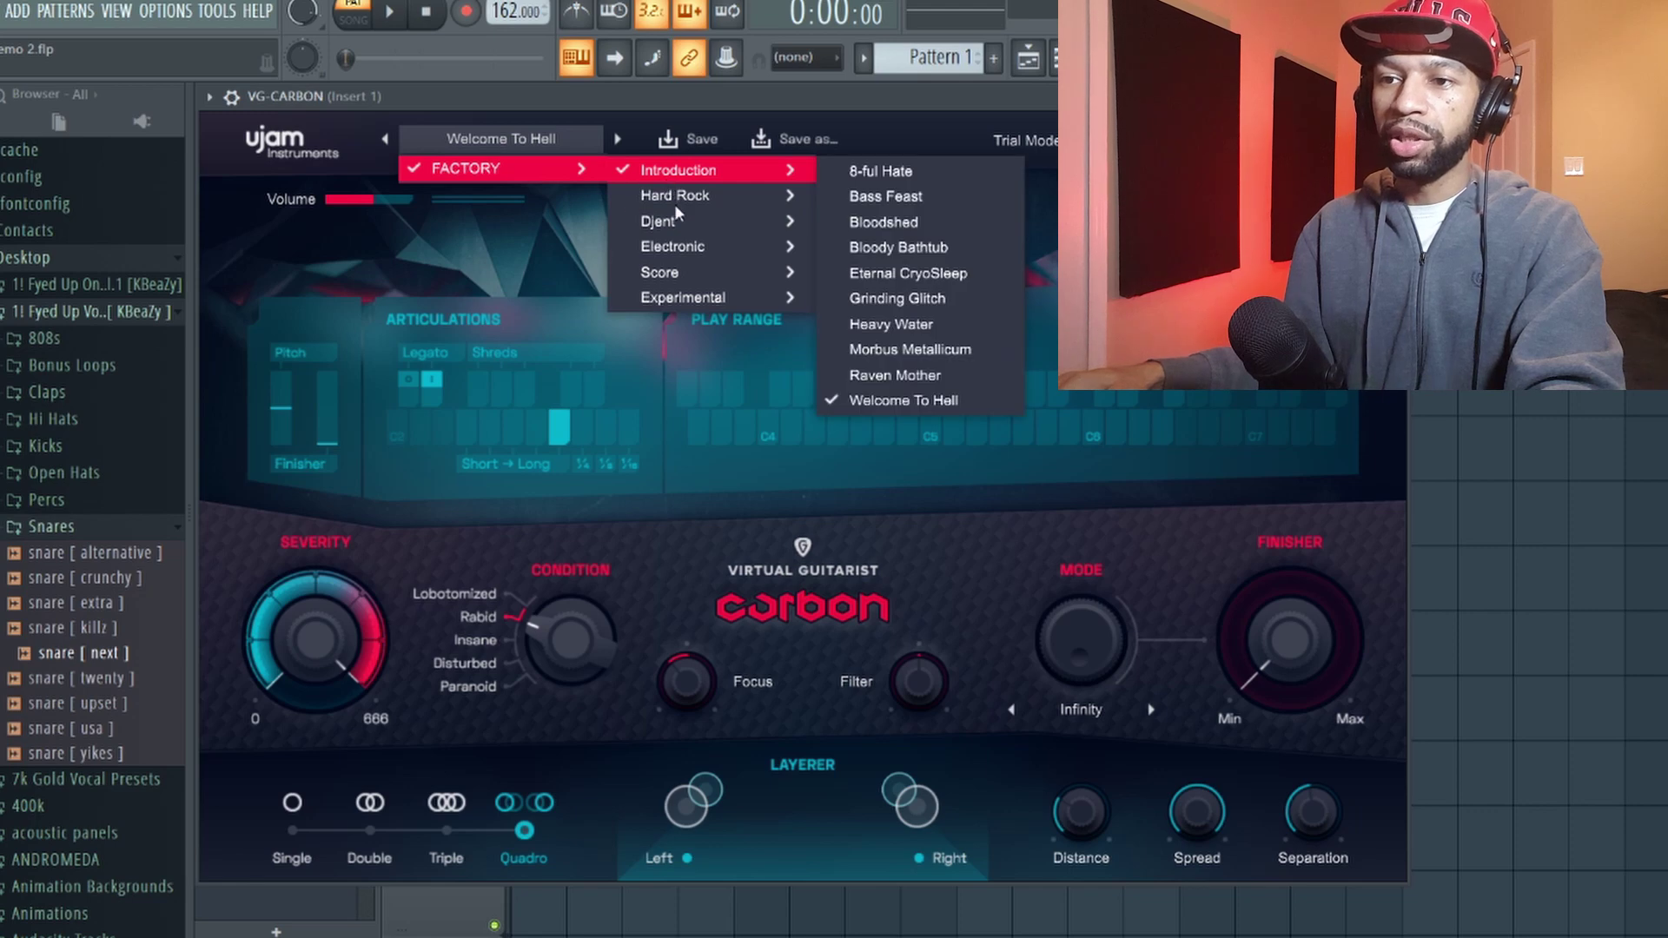
mouse_move(692, 206)
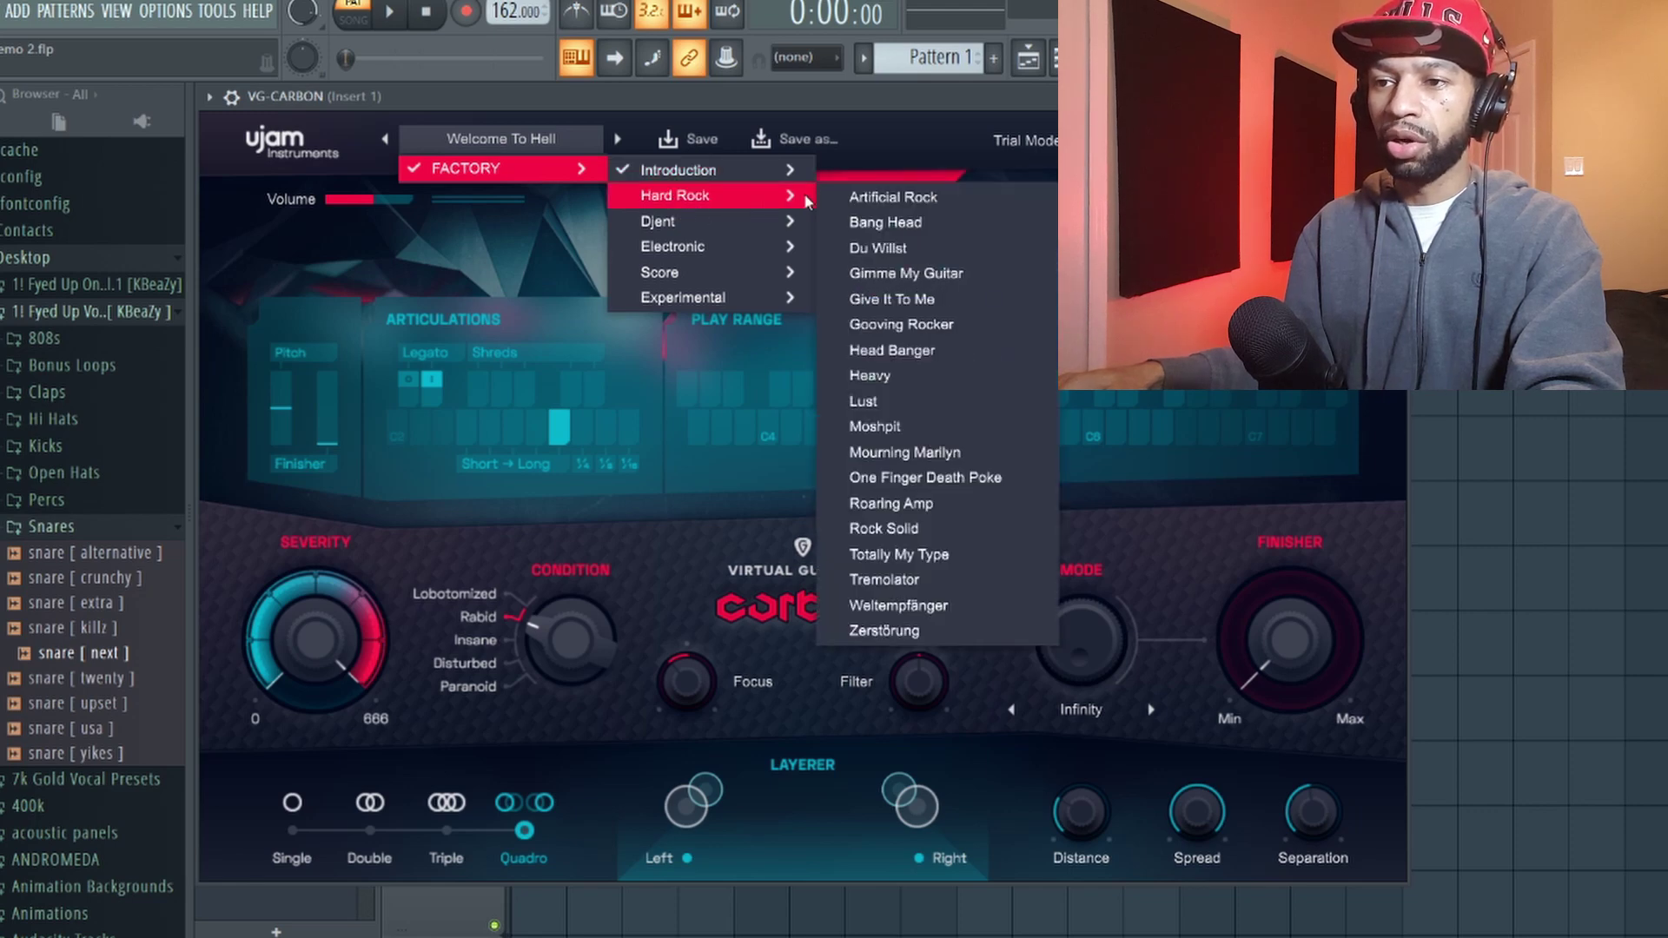
left_click(869, 200)
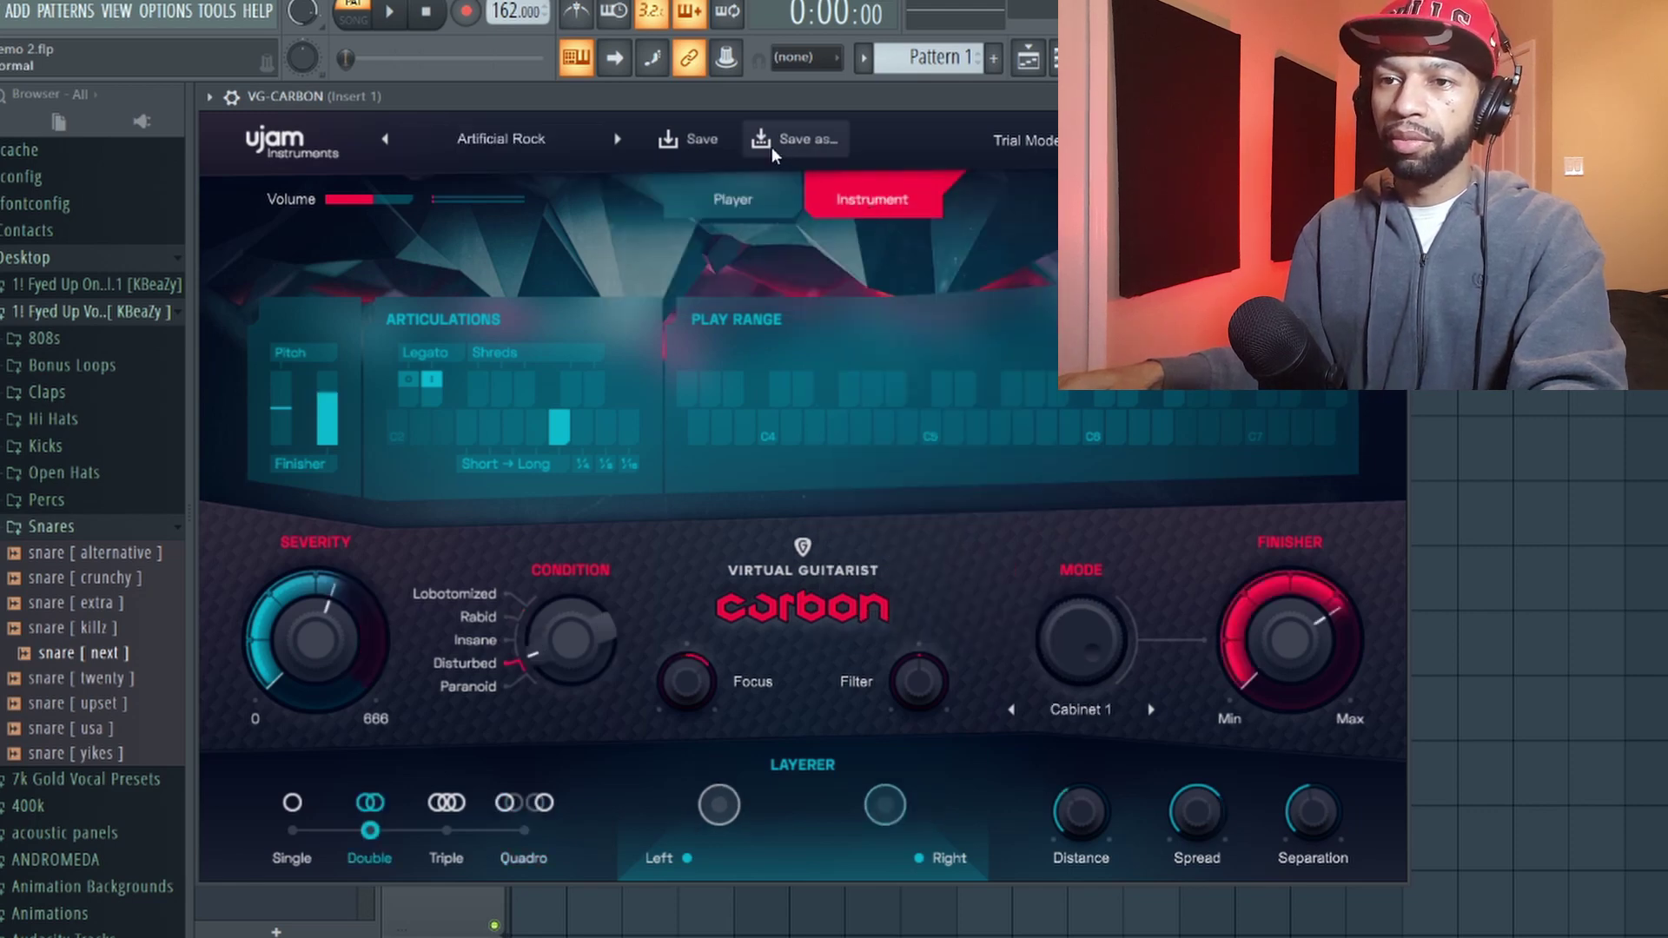
key("space")
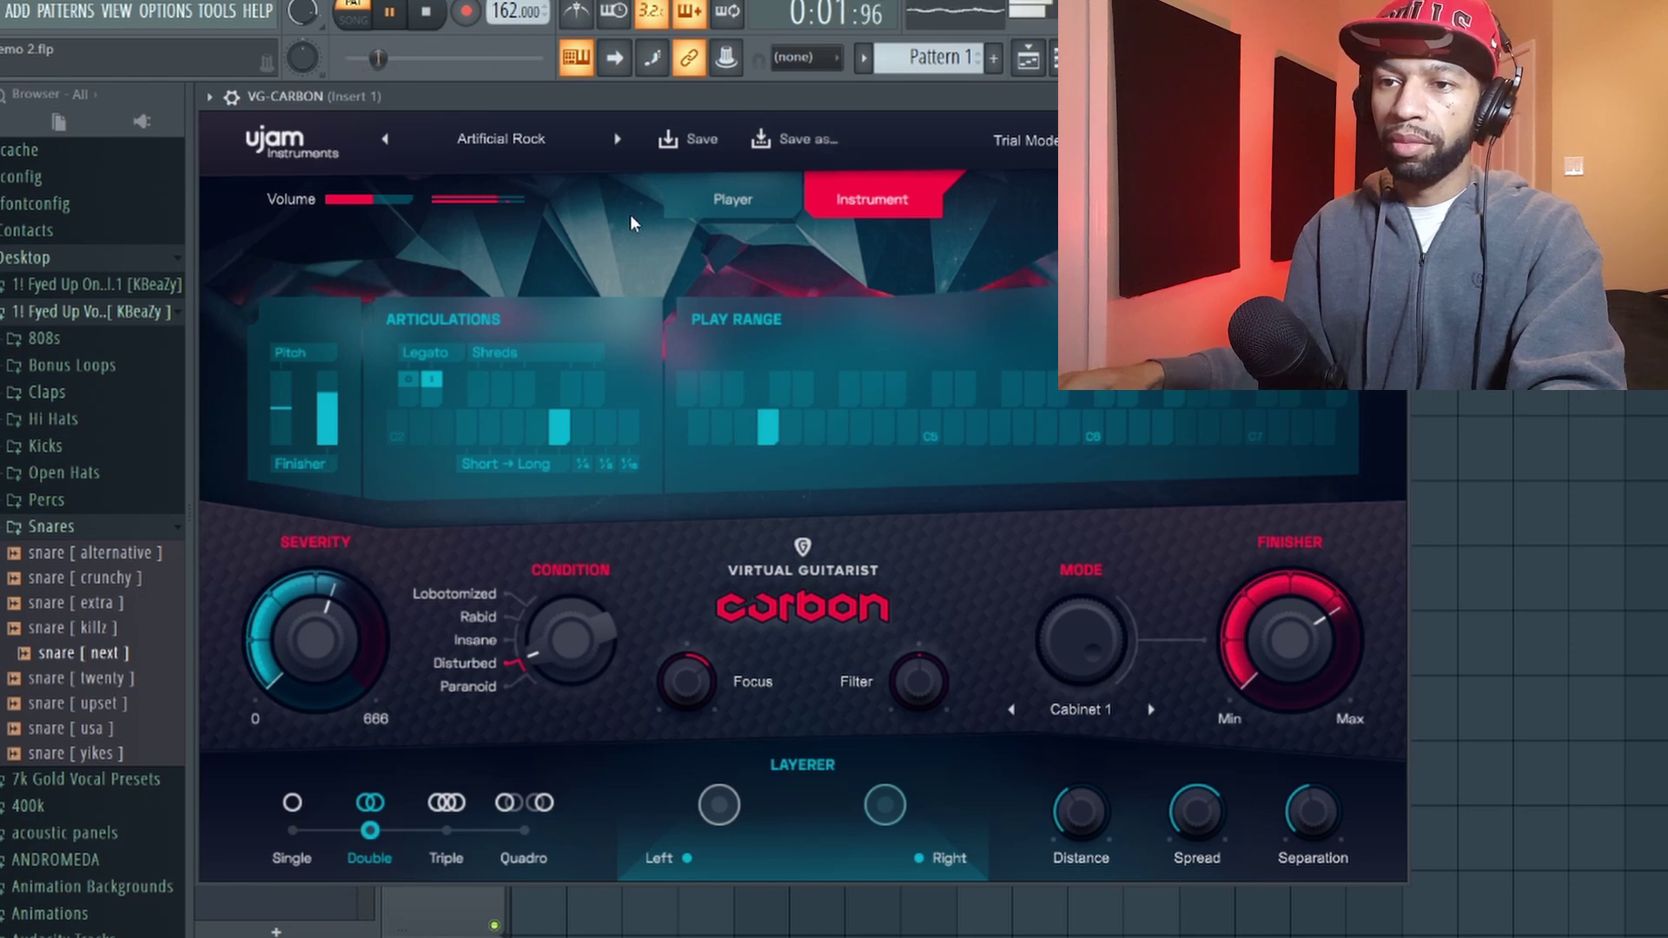
Step: Audition the following Hard Rock presets one by one during playback, from Bang Head through Gimme My Guitar and Head Banger to Lust
left_click(617, 141)
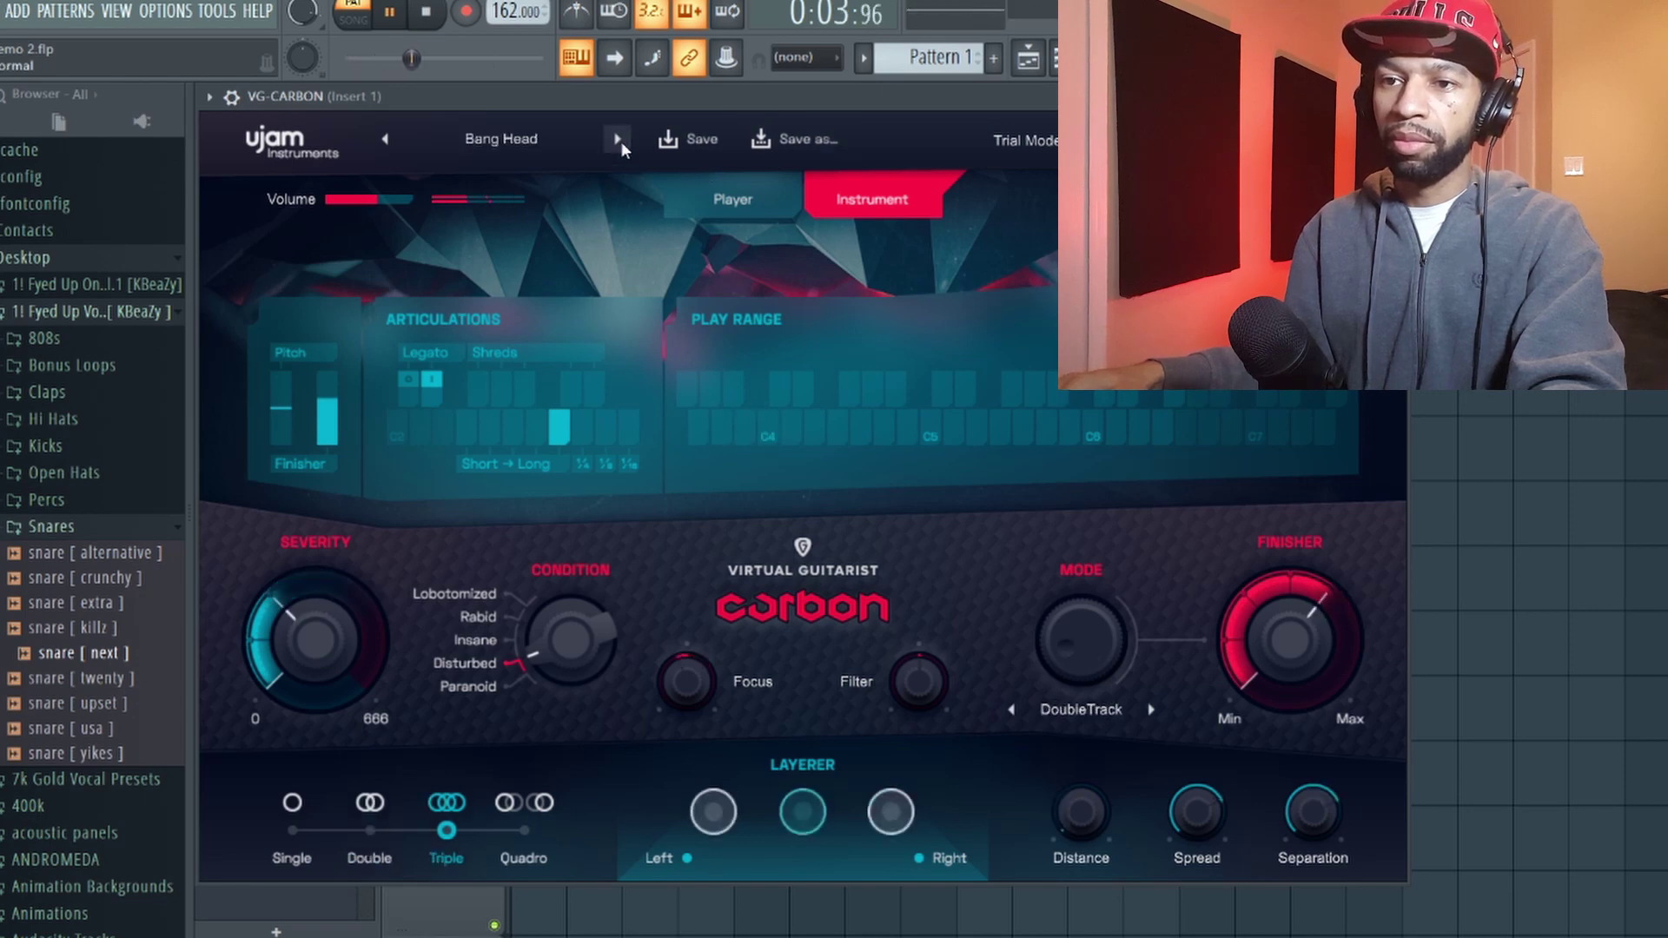
left_click(620, 146)
left_click(620, 146)
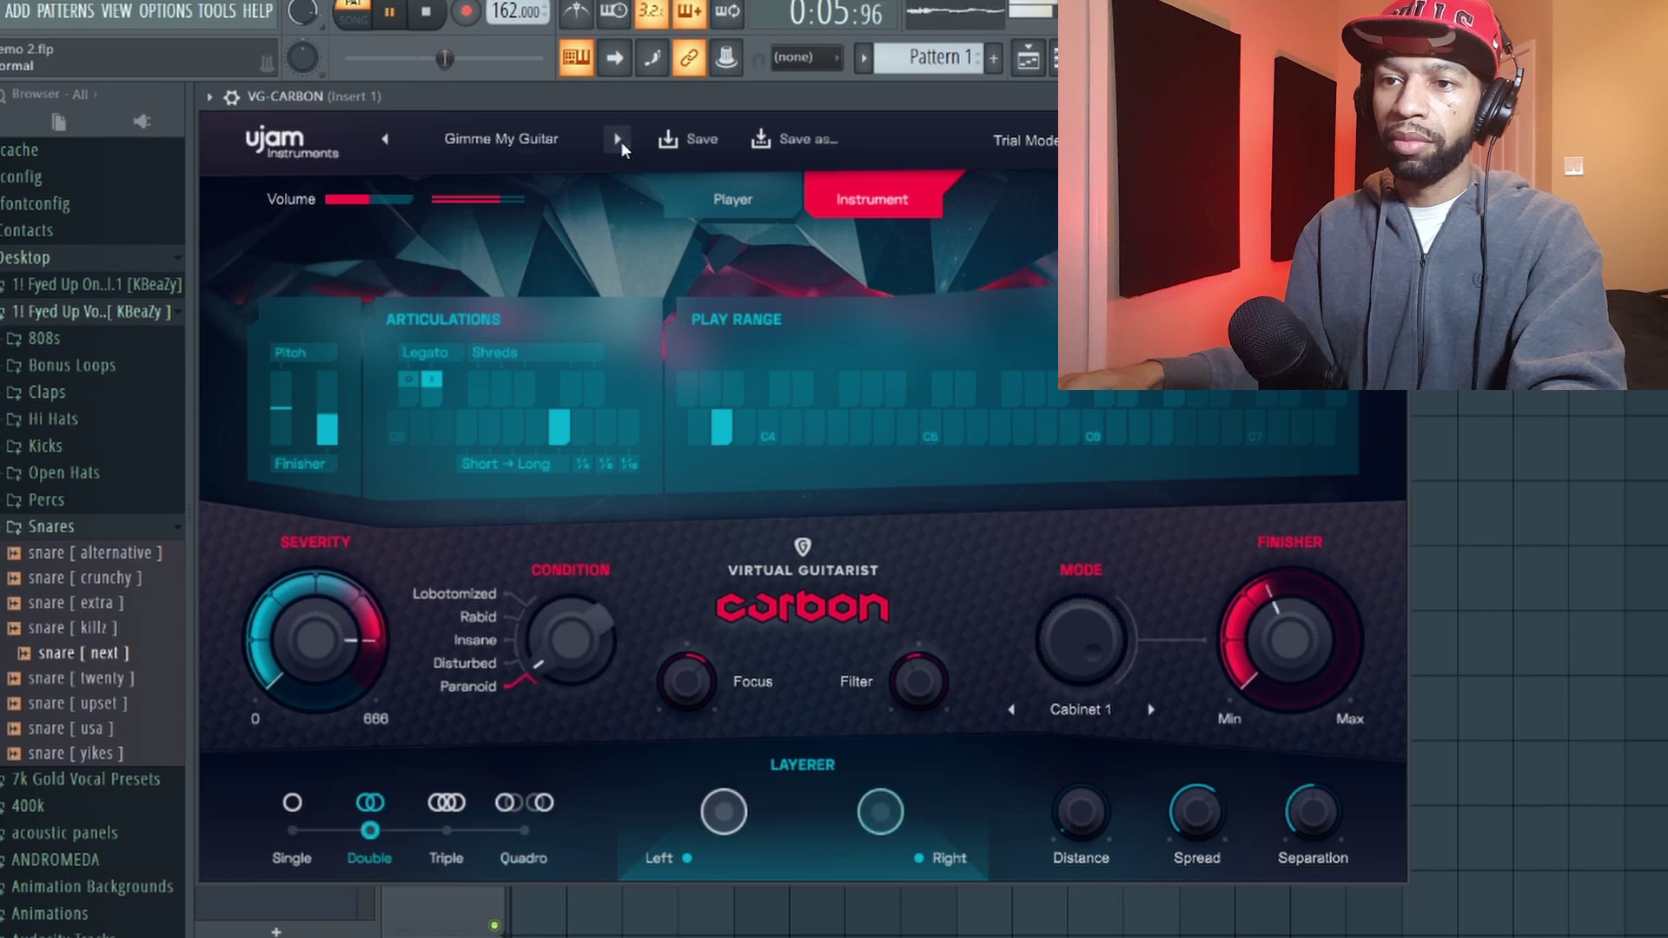
left_click(619, 141)
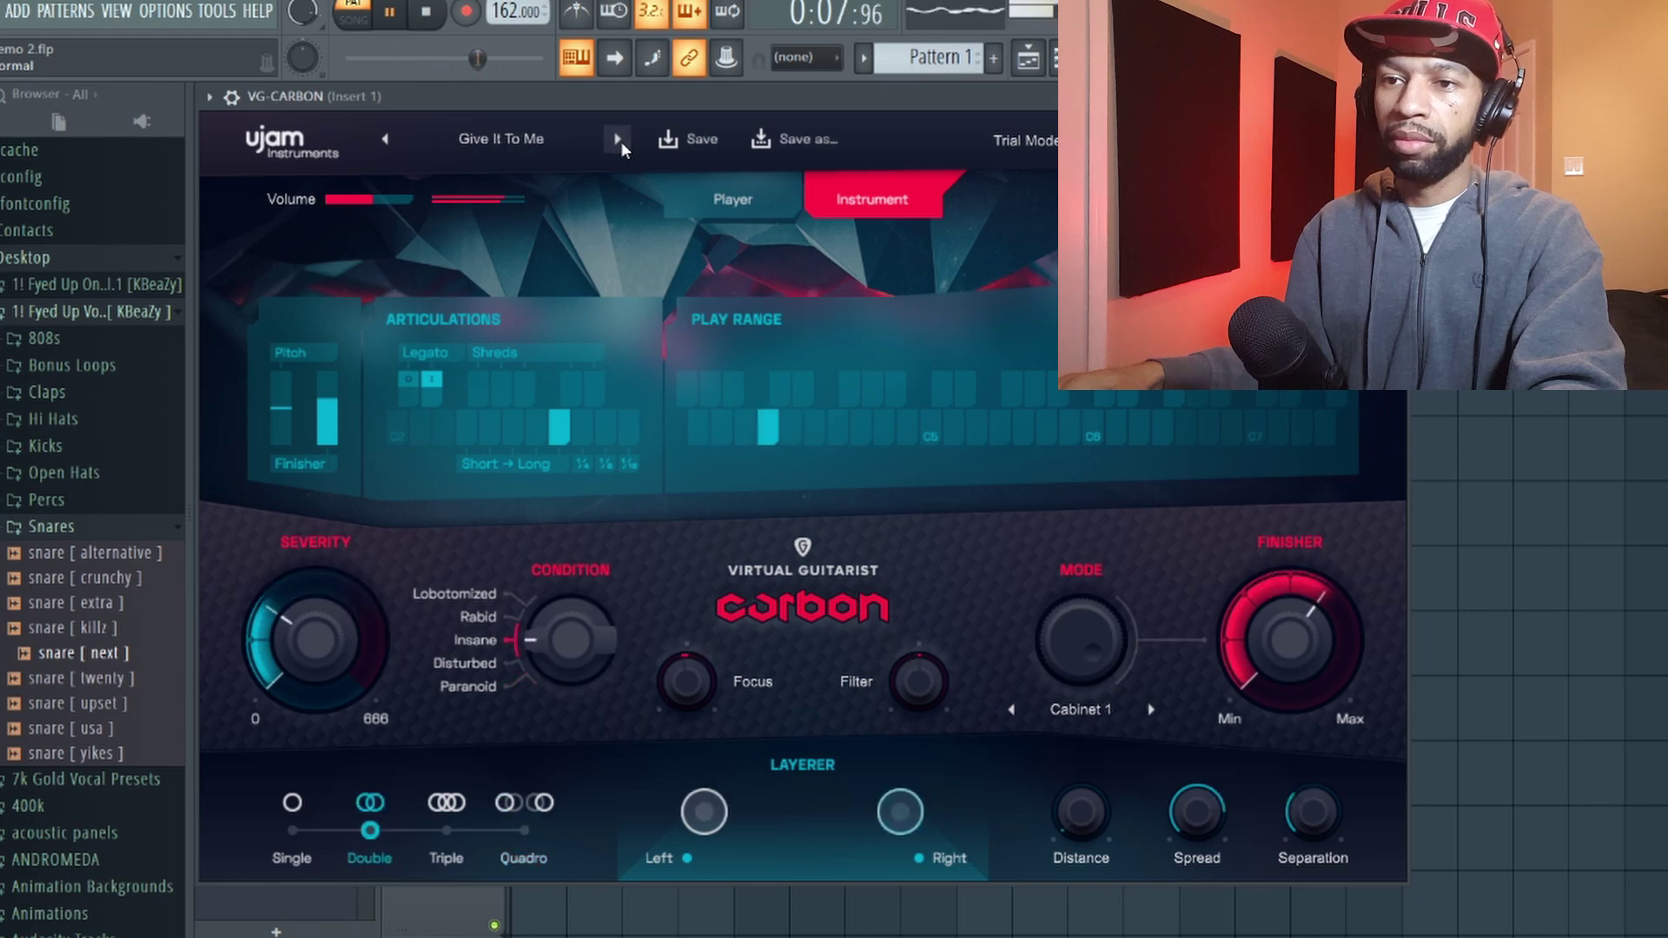
left_click(619, 141)
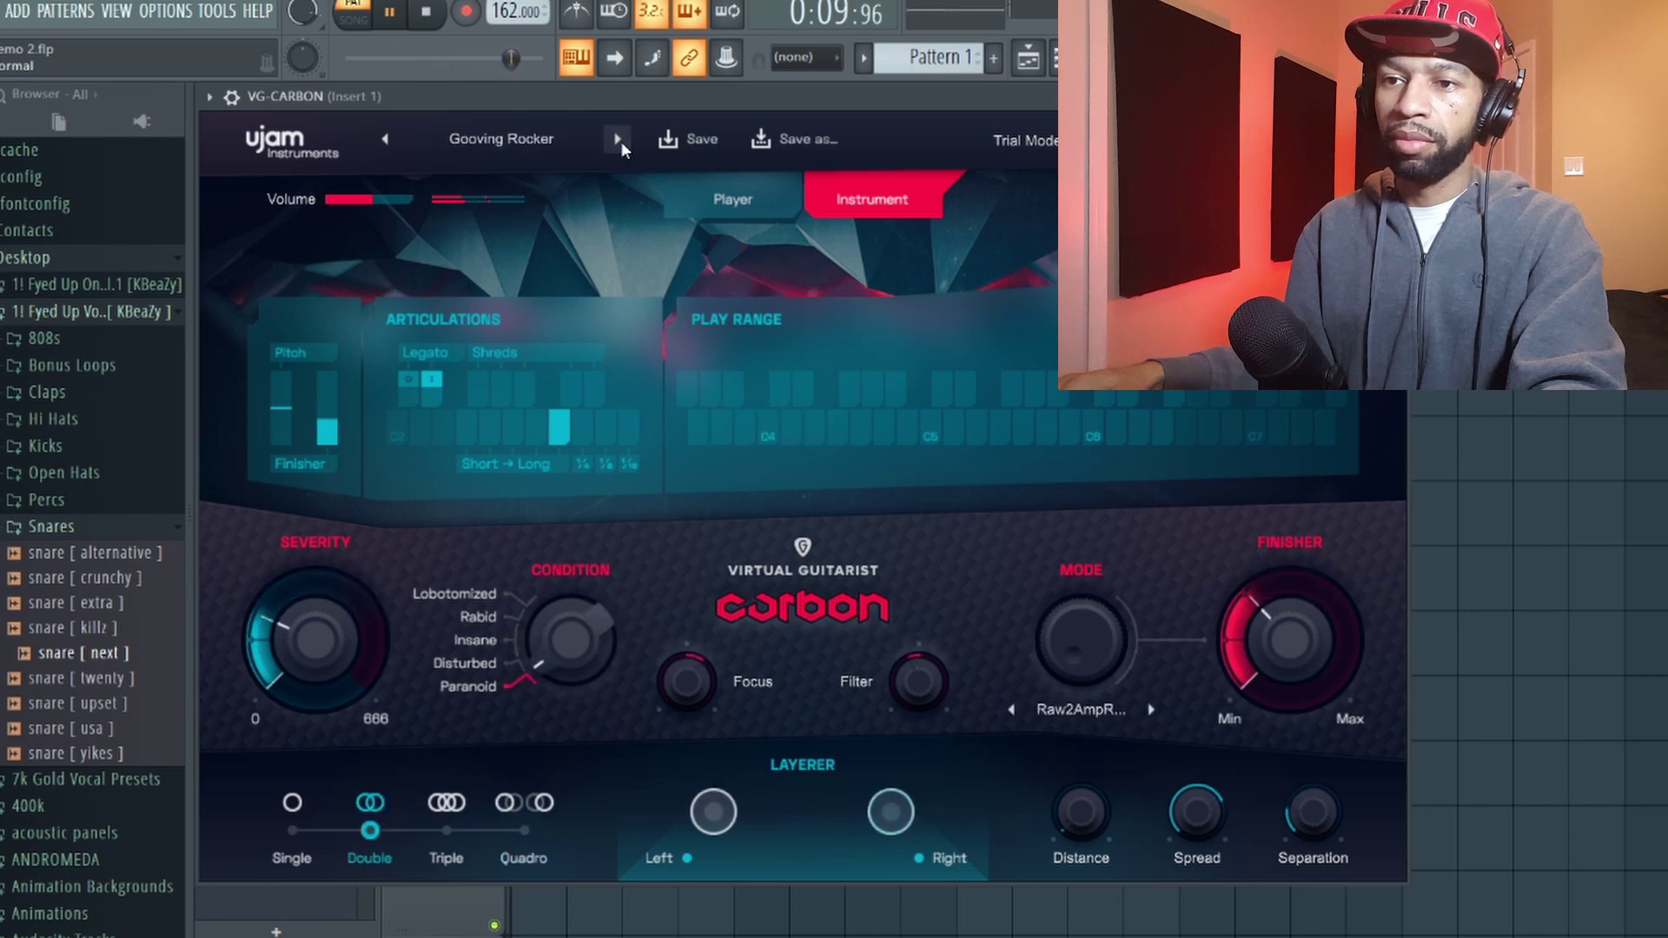
left_click(617, 142)
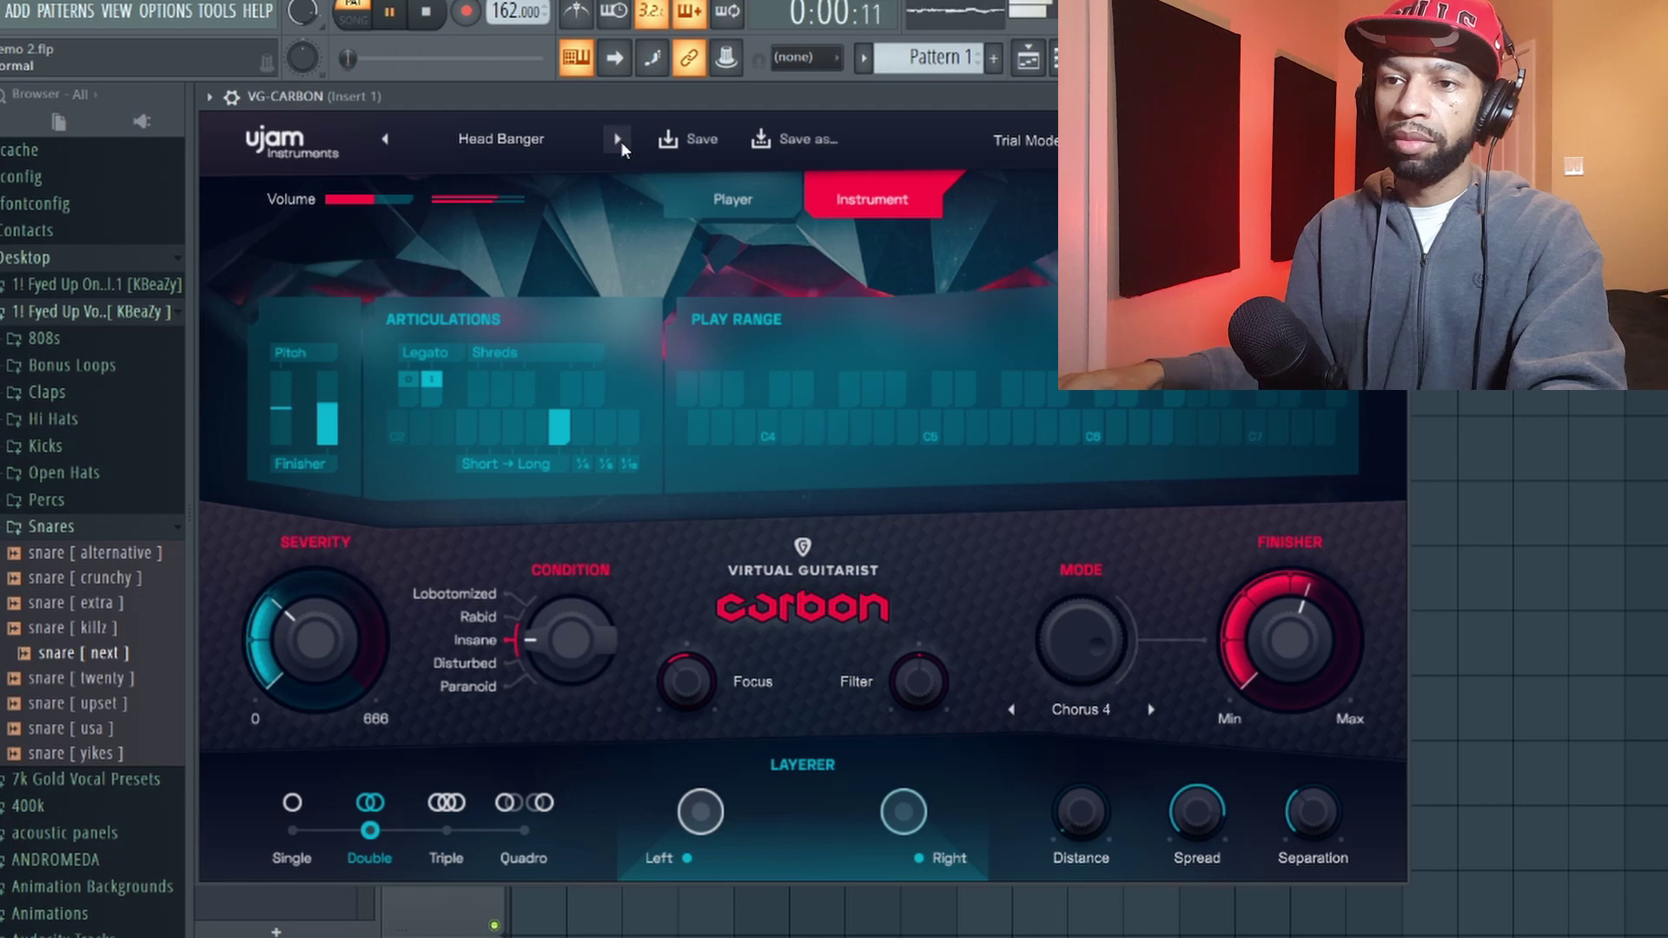
left_click(618, 142)
left_click(618, 139)
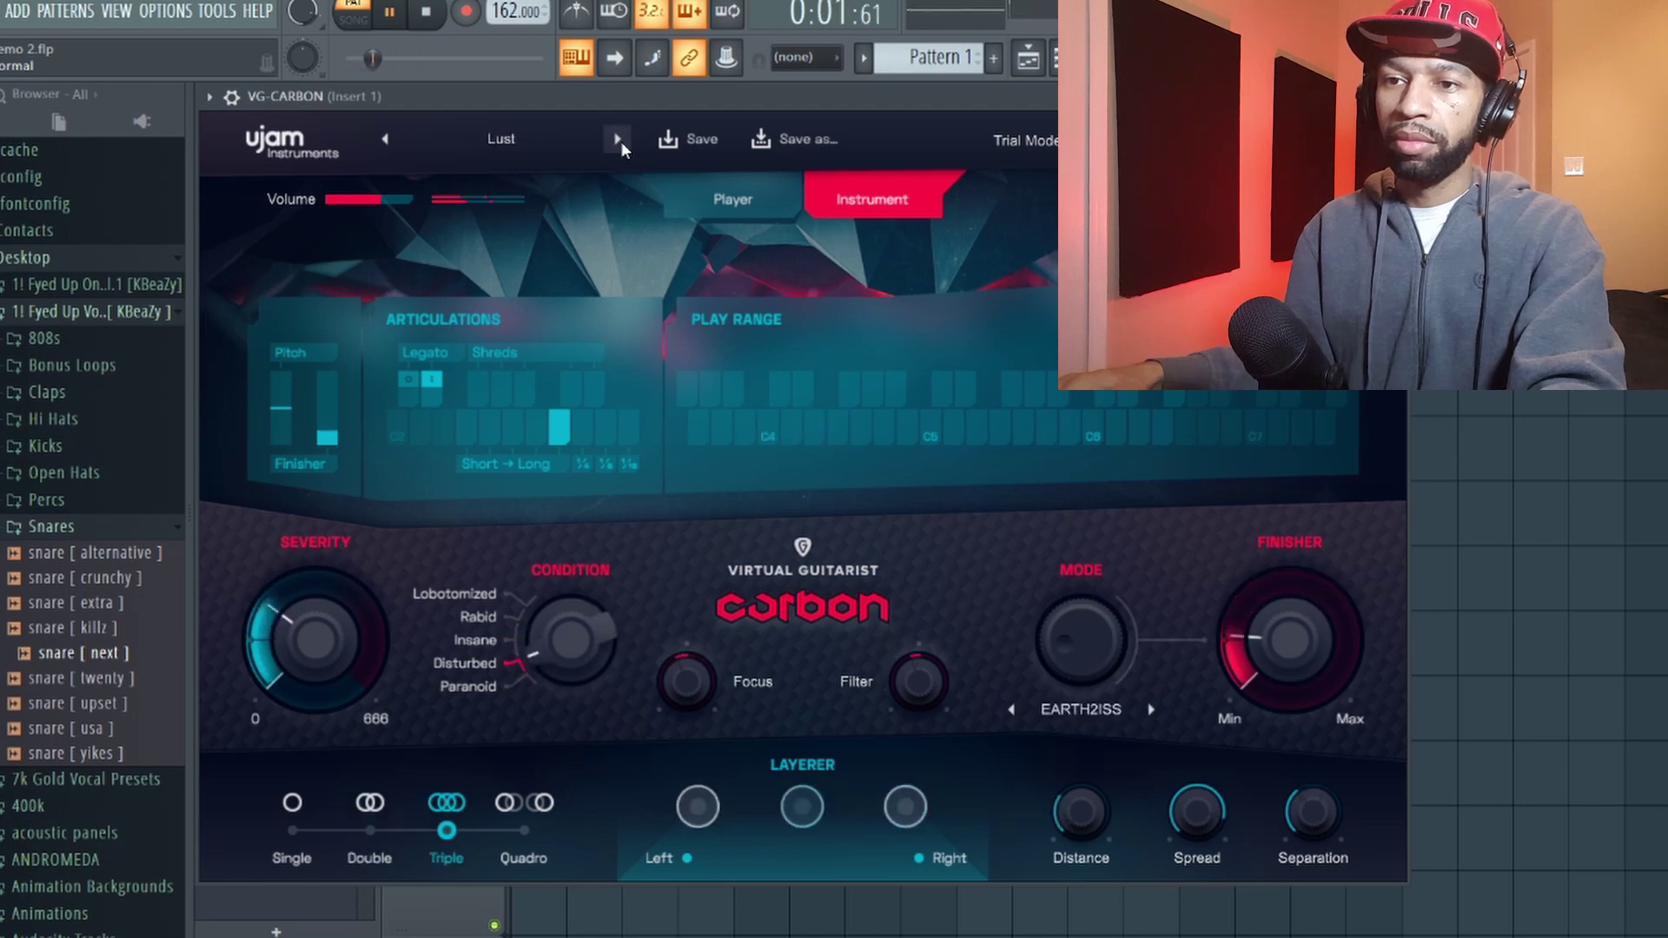
Step: Audition the factory Electronic presets Razor Blades, Rotating Gears, SciFi and Shape Shifter while the pattern plays
left_click(560, 140)
mouse_move(586, 167)
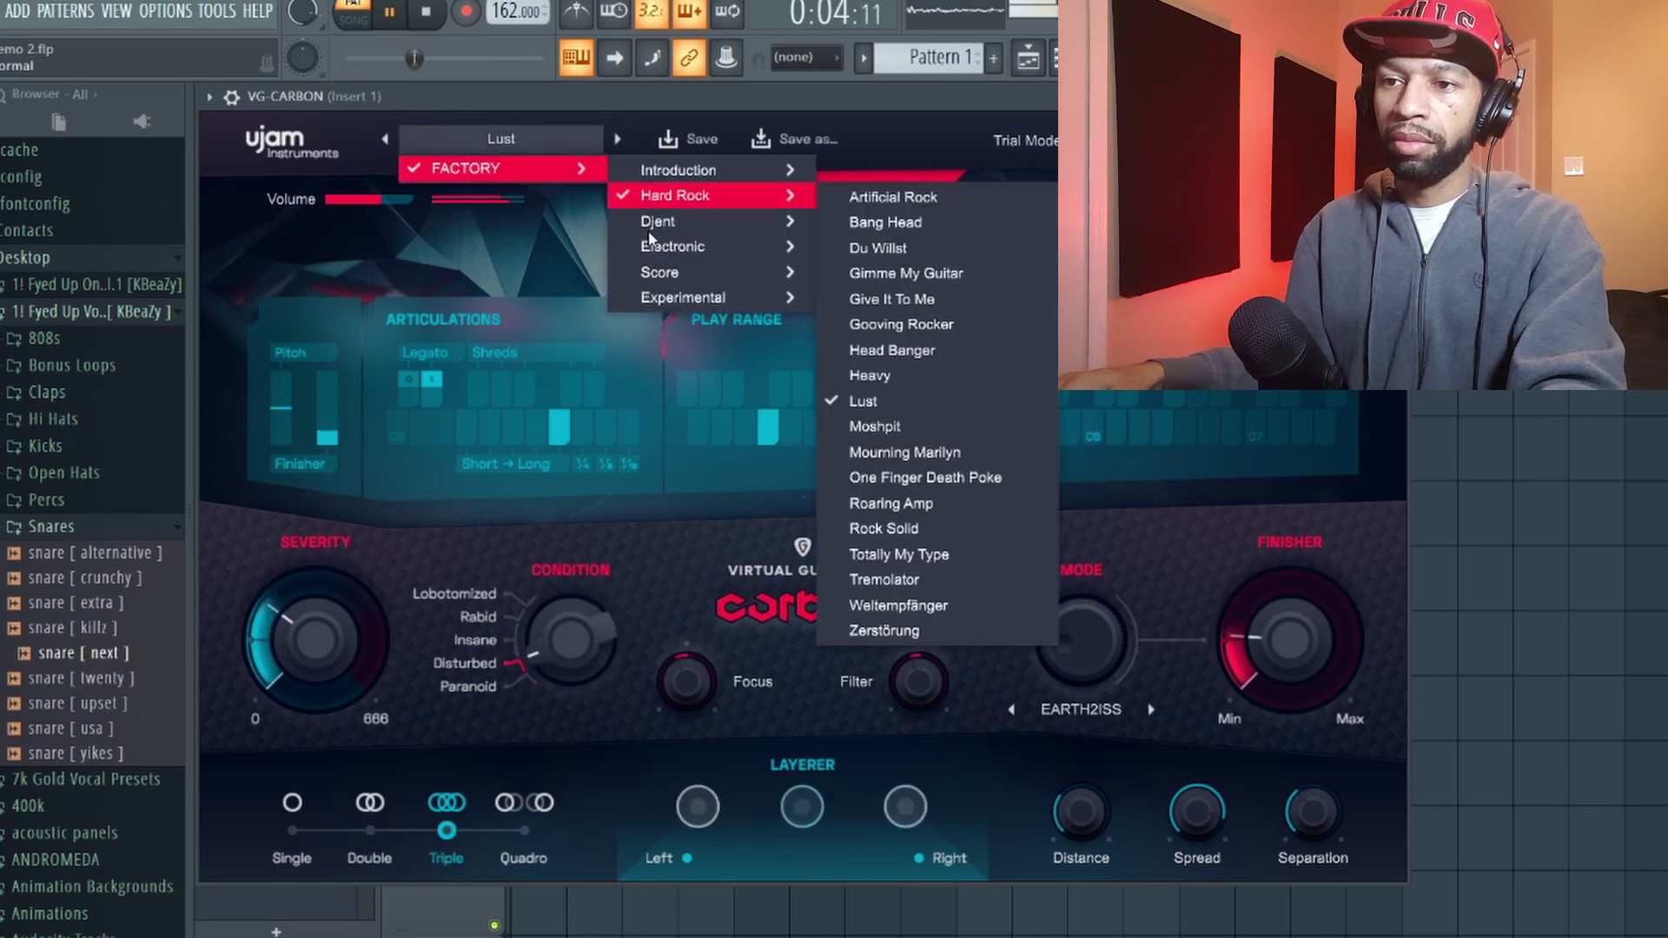
mouse_move(650, 245)
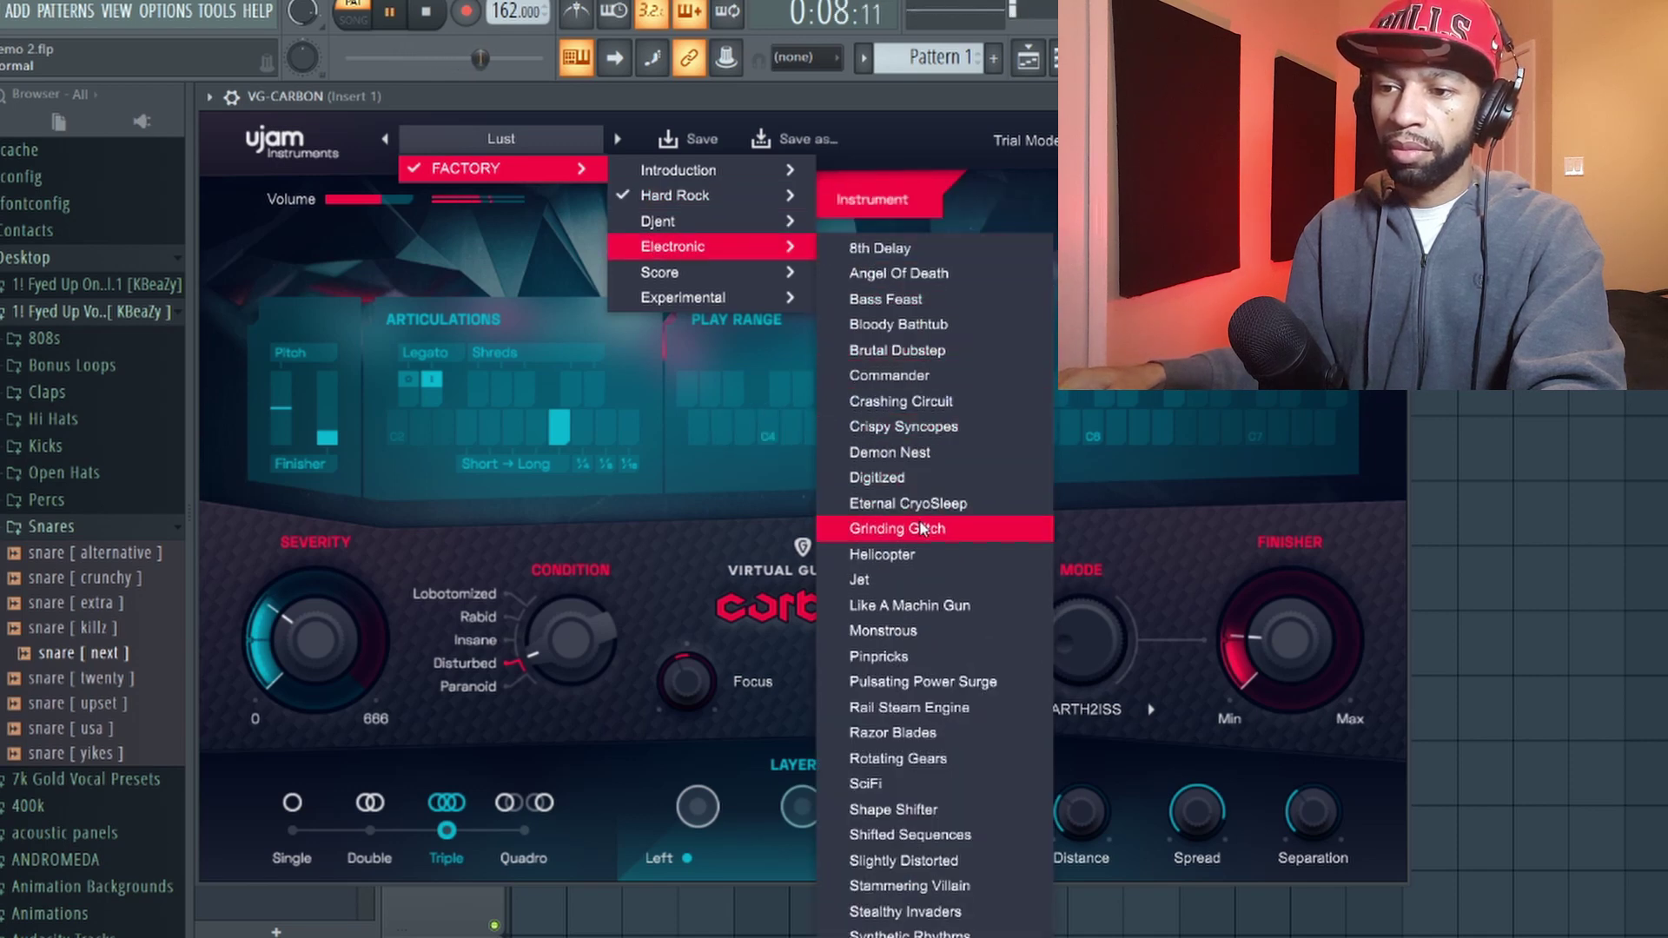
left_click(912, 738)
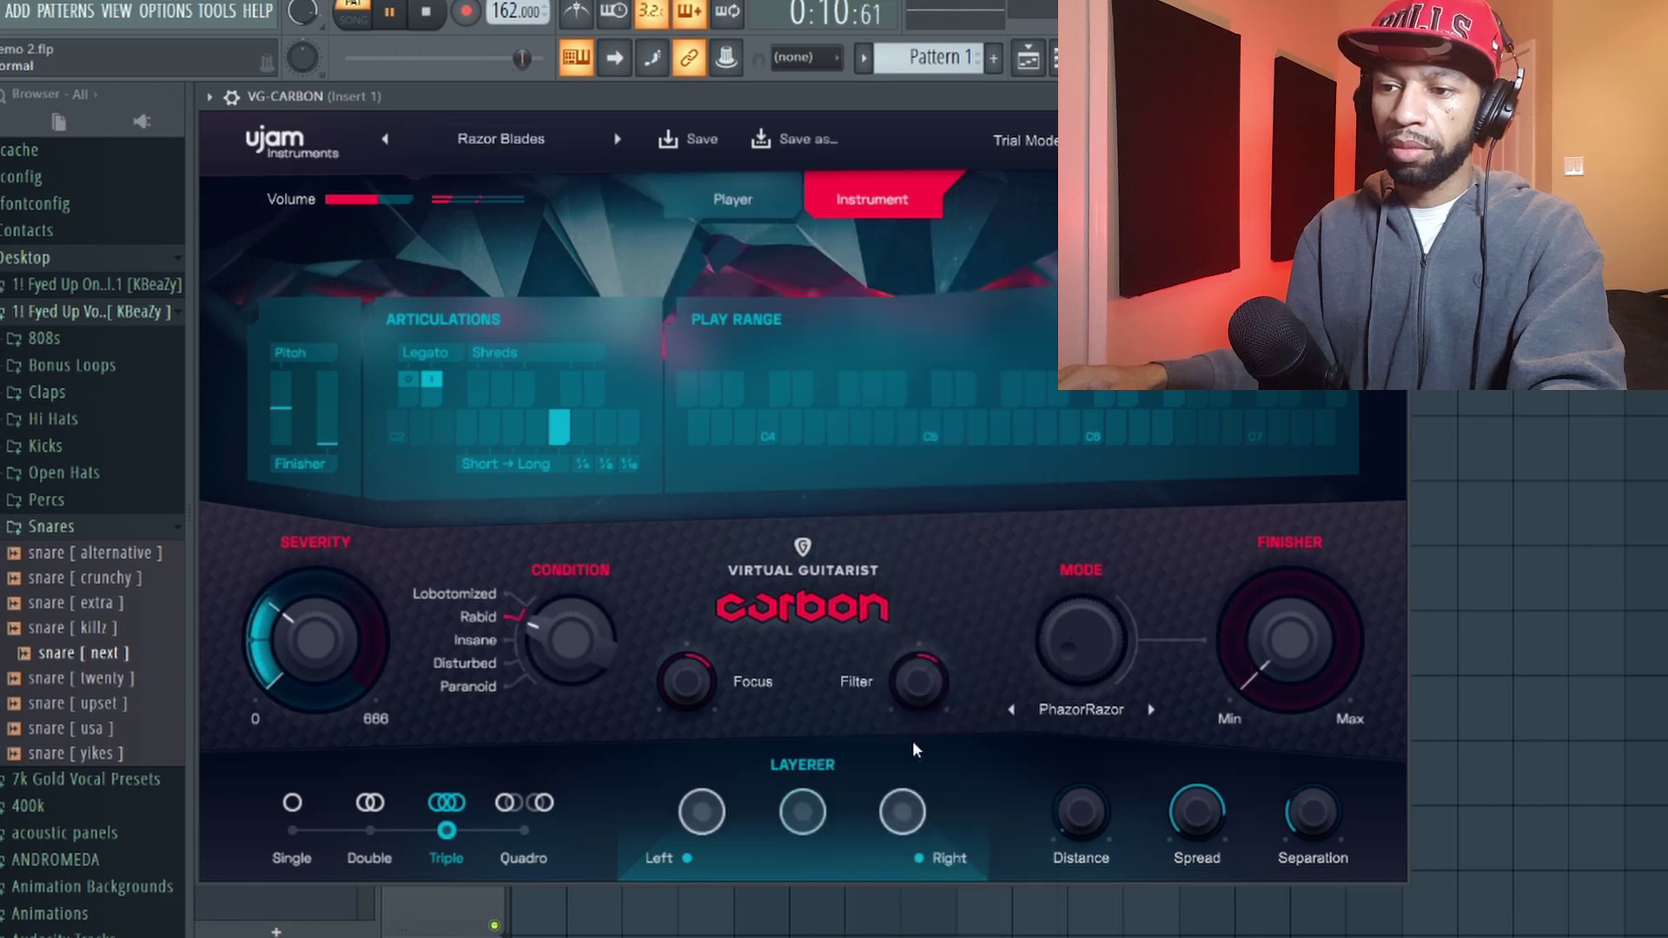
left_click(617, 139)
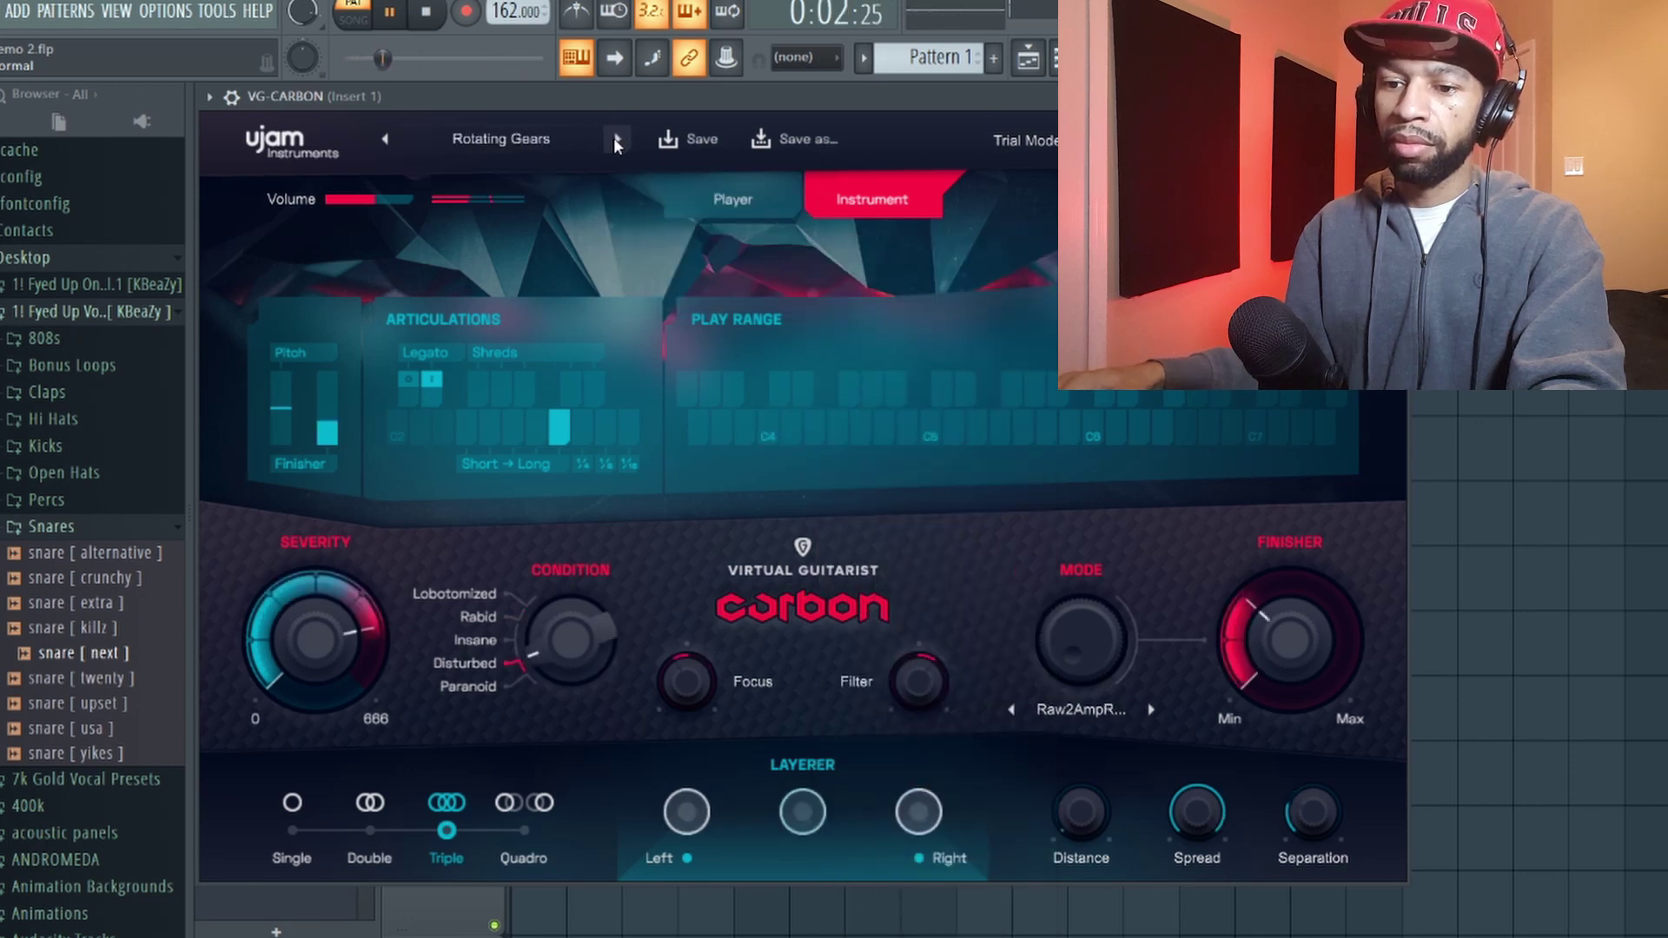
left_click(617, 143)
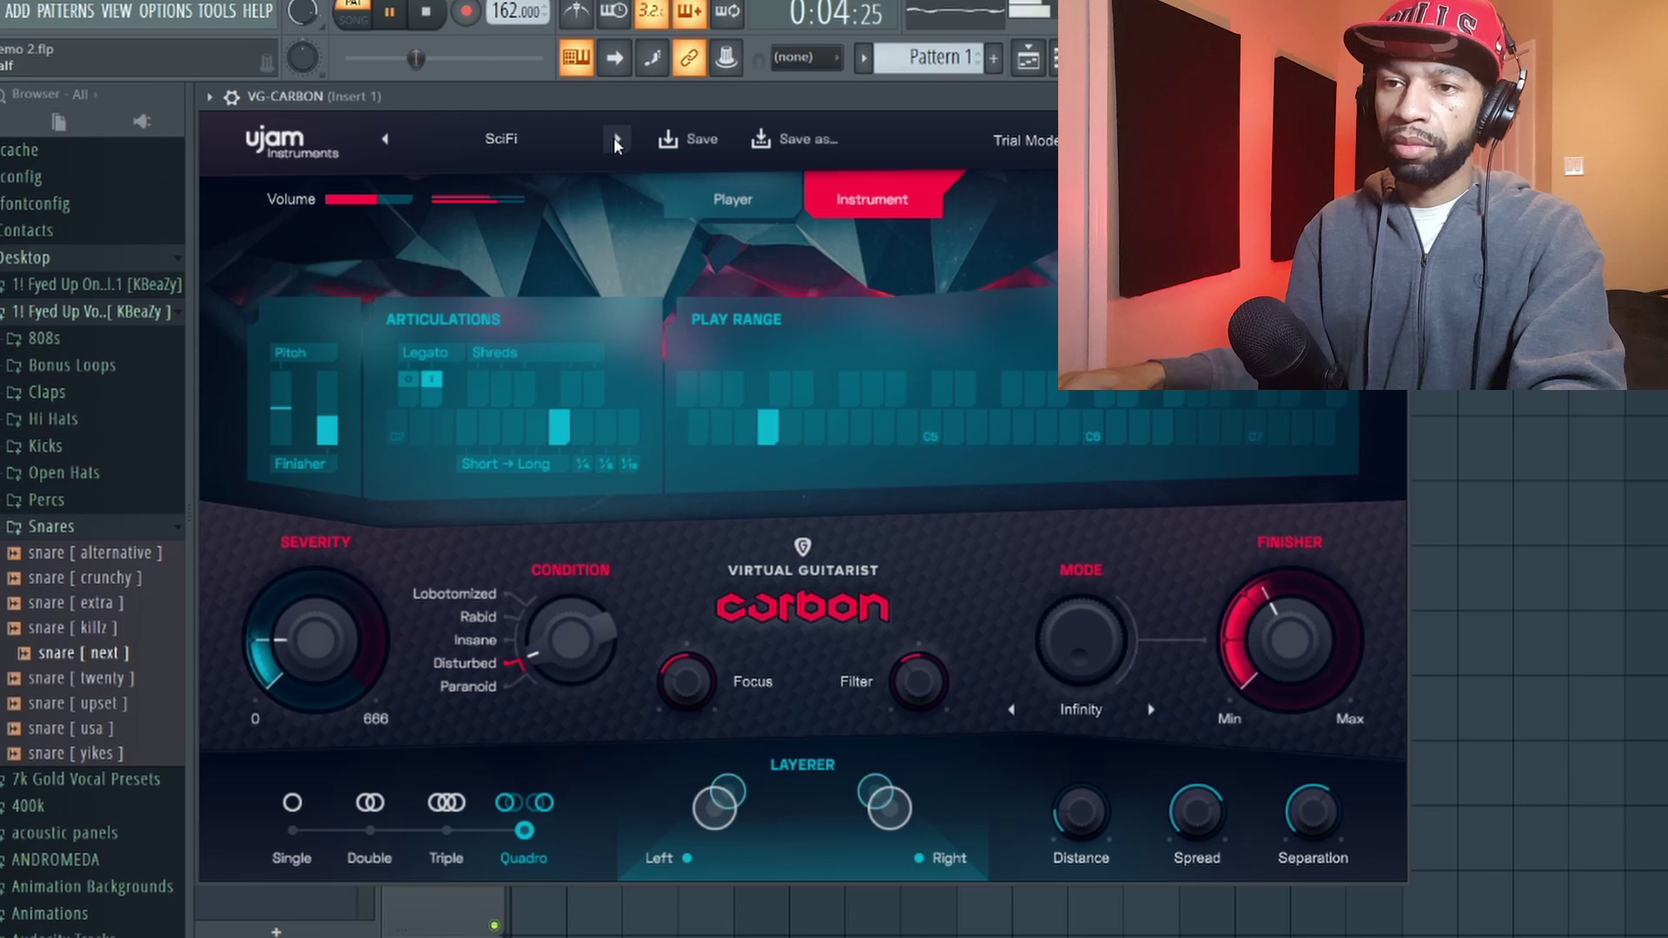
left_click(617, 144)
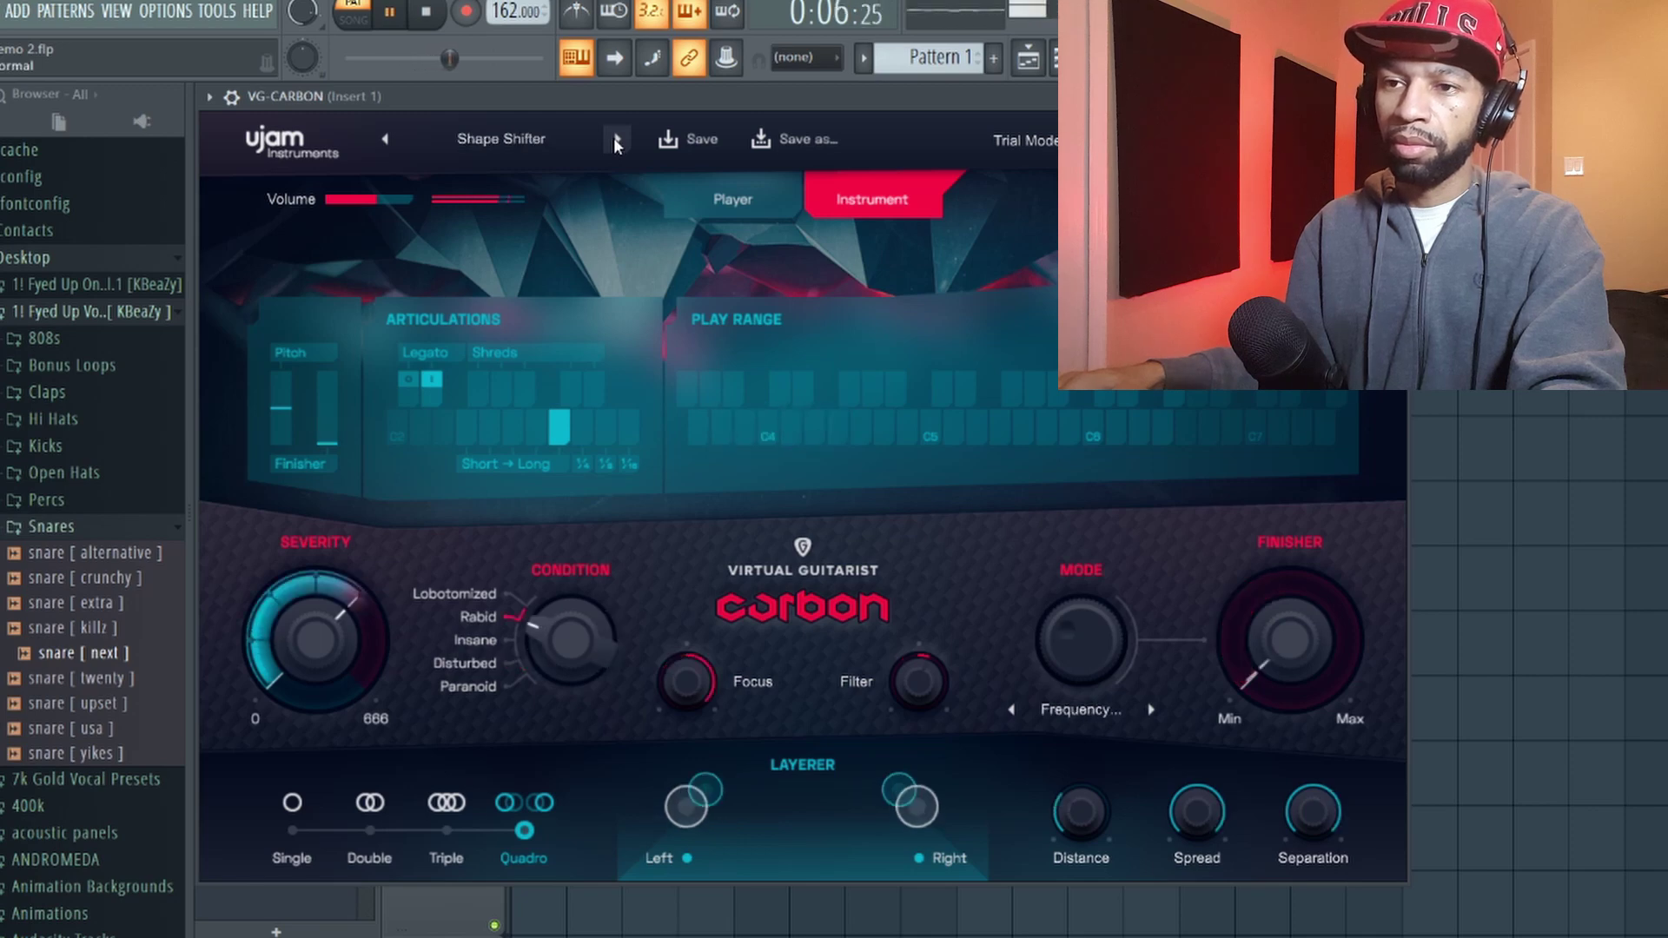
Step: Audition the Electronic presets Digitized and Eternal CryoSleep on the playing pattern, and stop playback
left_click(560, 137)
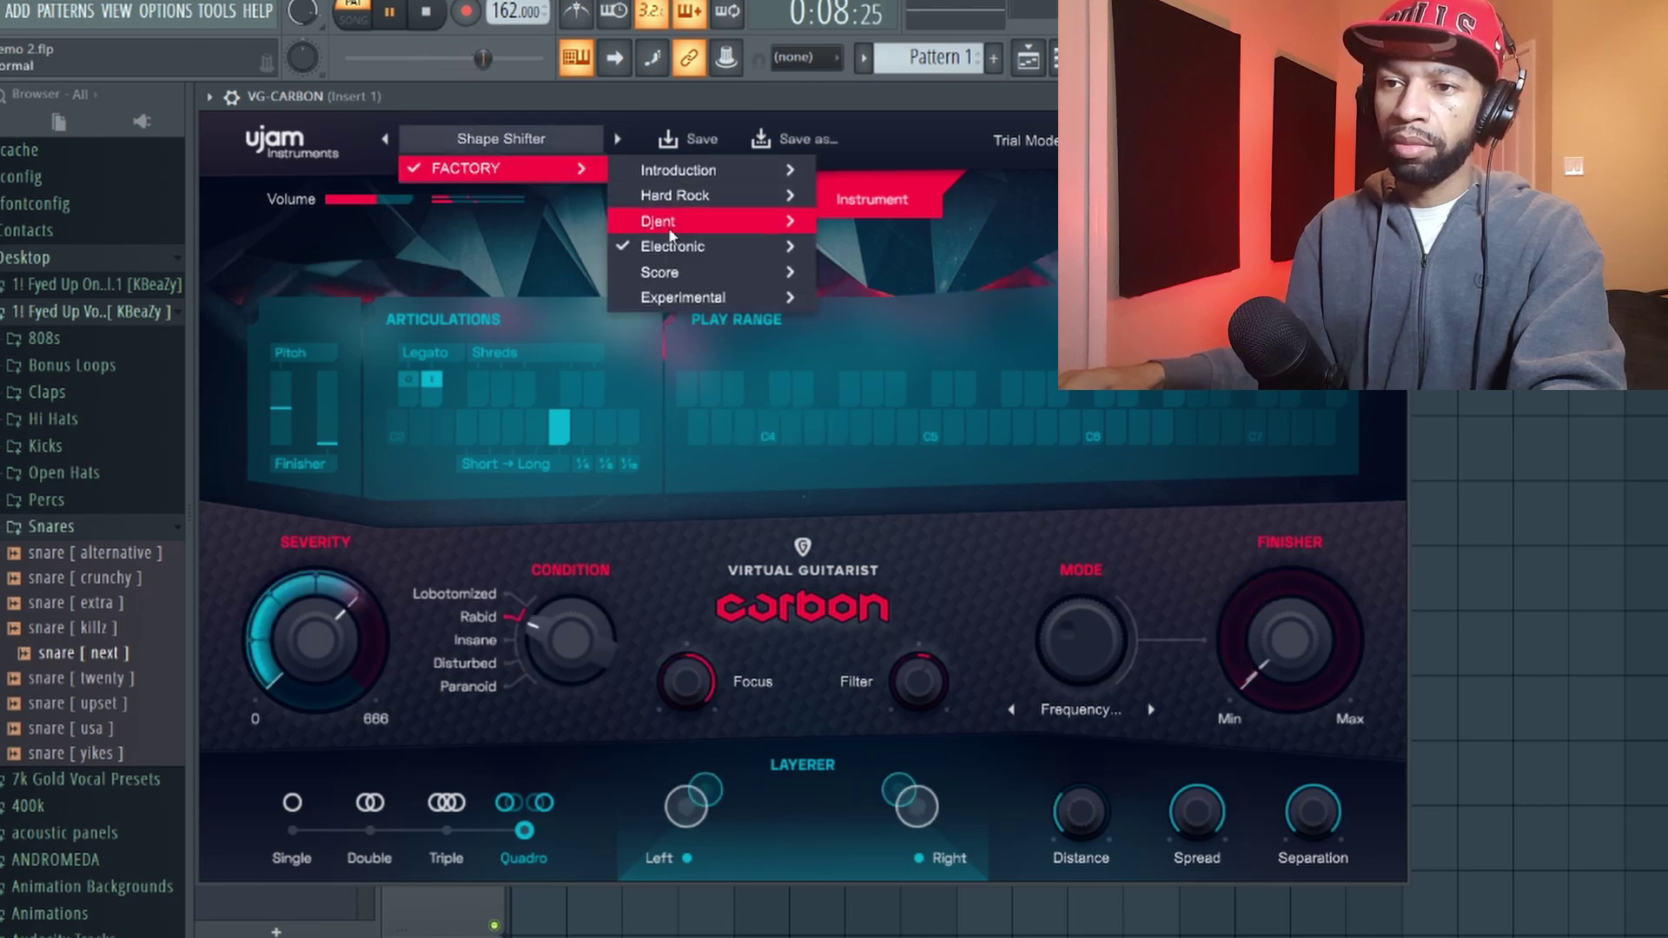
mouse_move(673, 249)
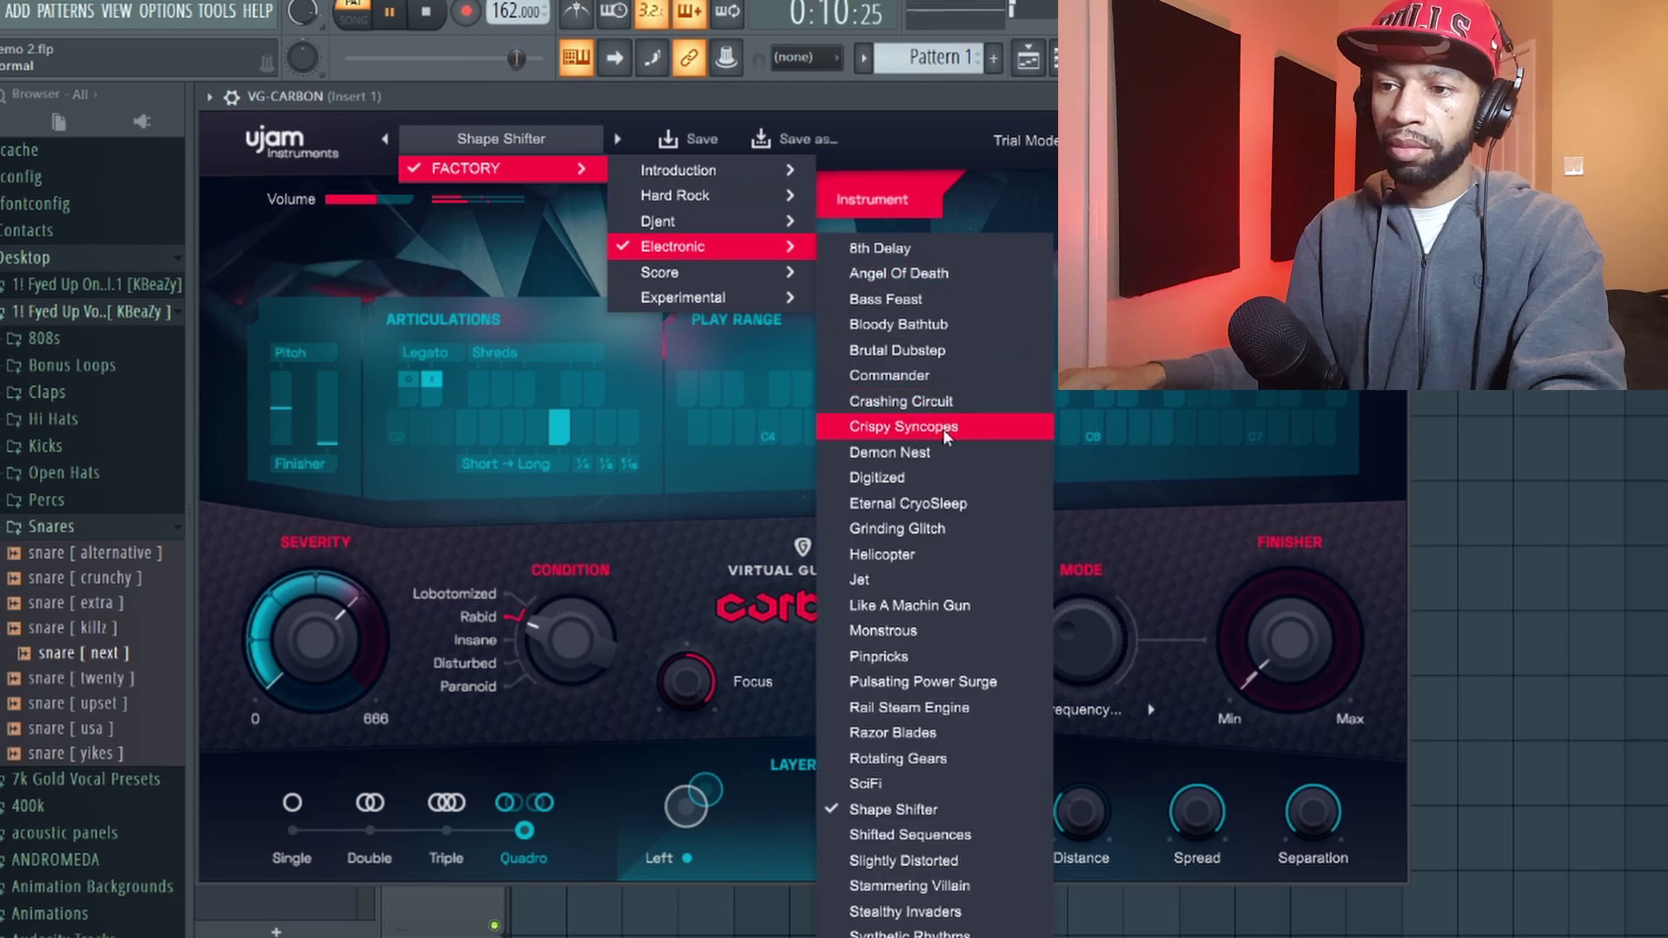
left_click(936, 475)
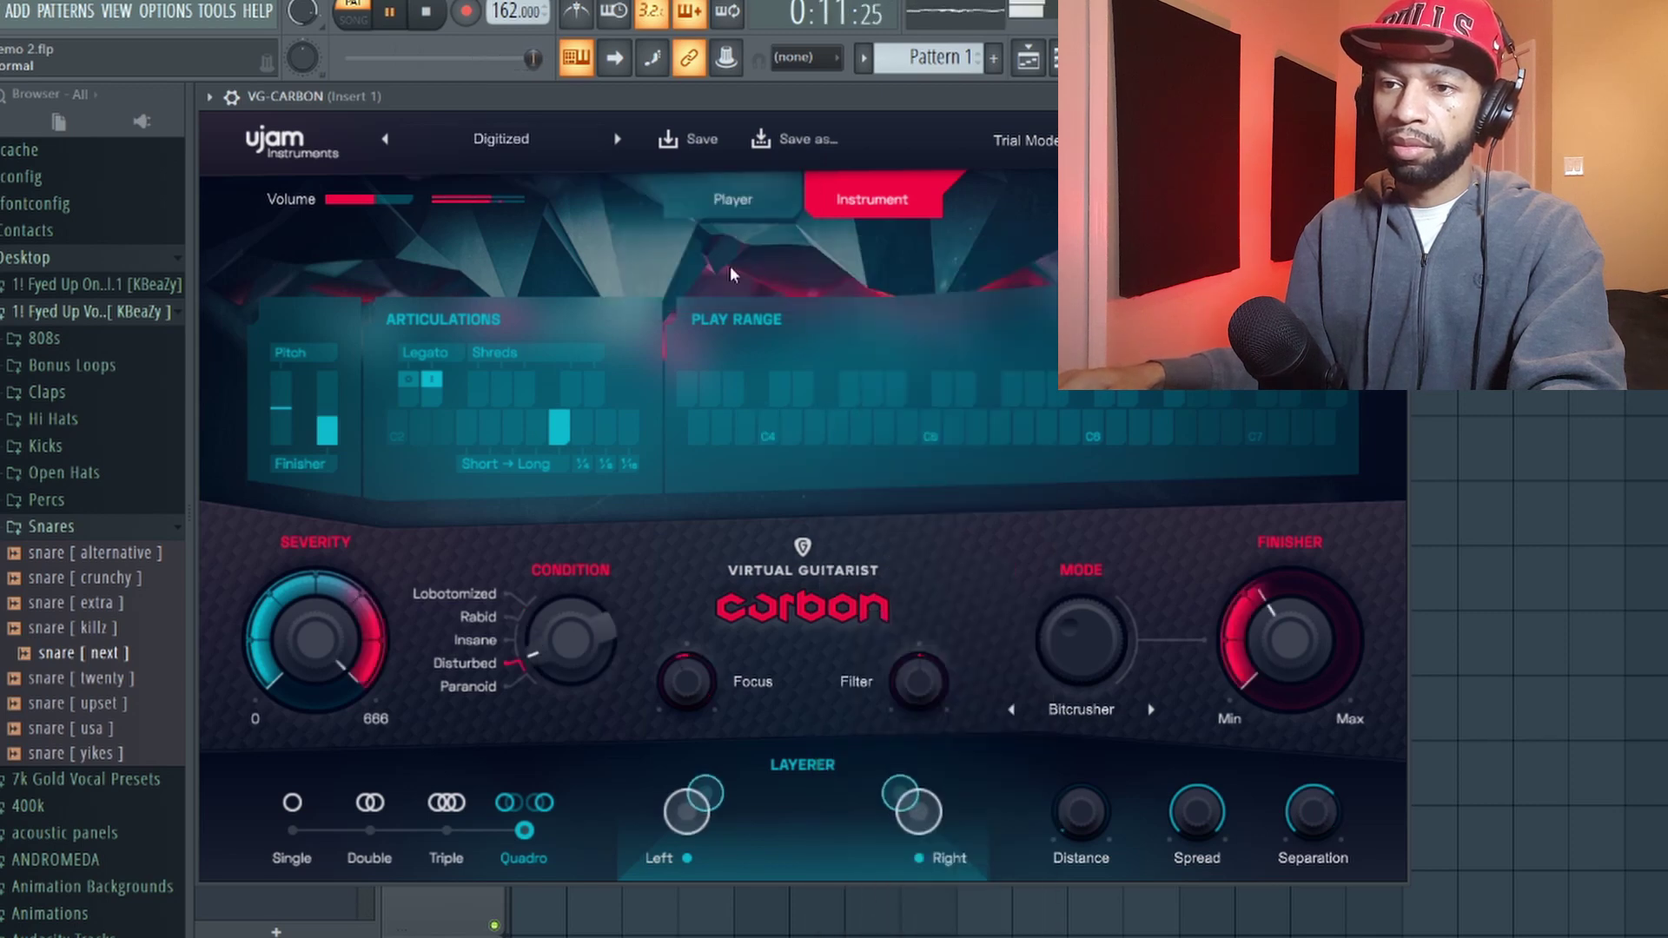
left_click(618, 140)
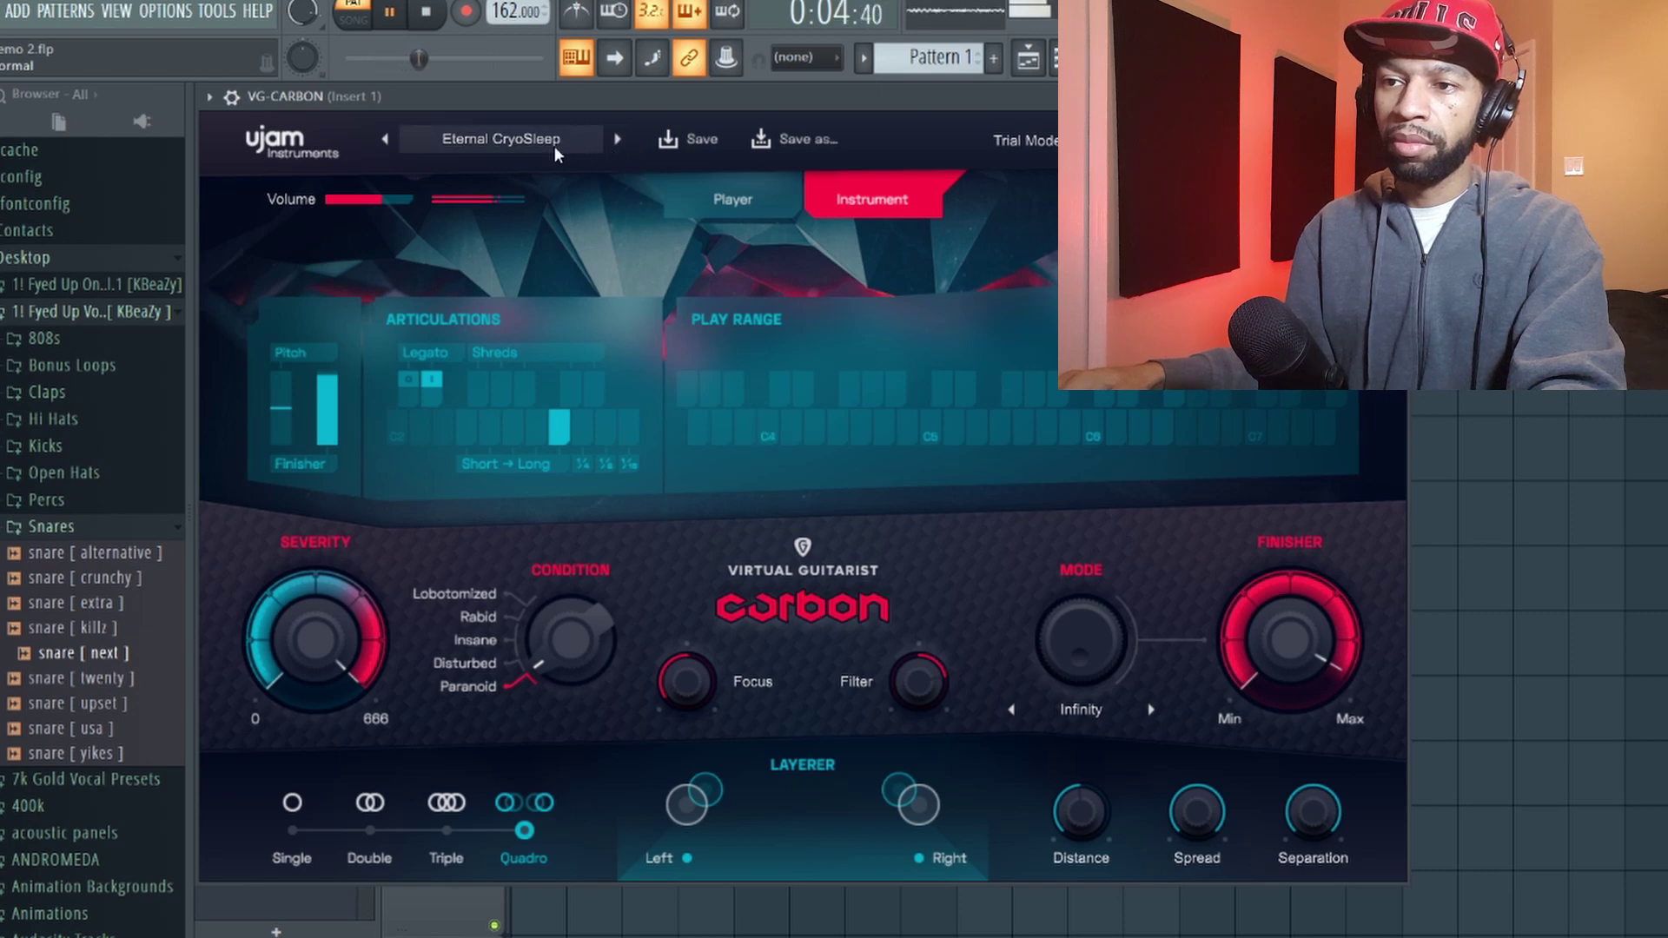
key("space")
Step: Load the factory Experimental preset High Voltage and play Pattern 1 with it
left_click(532, 140)
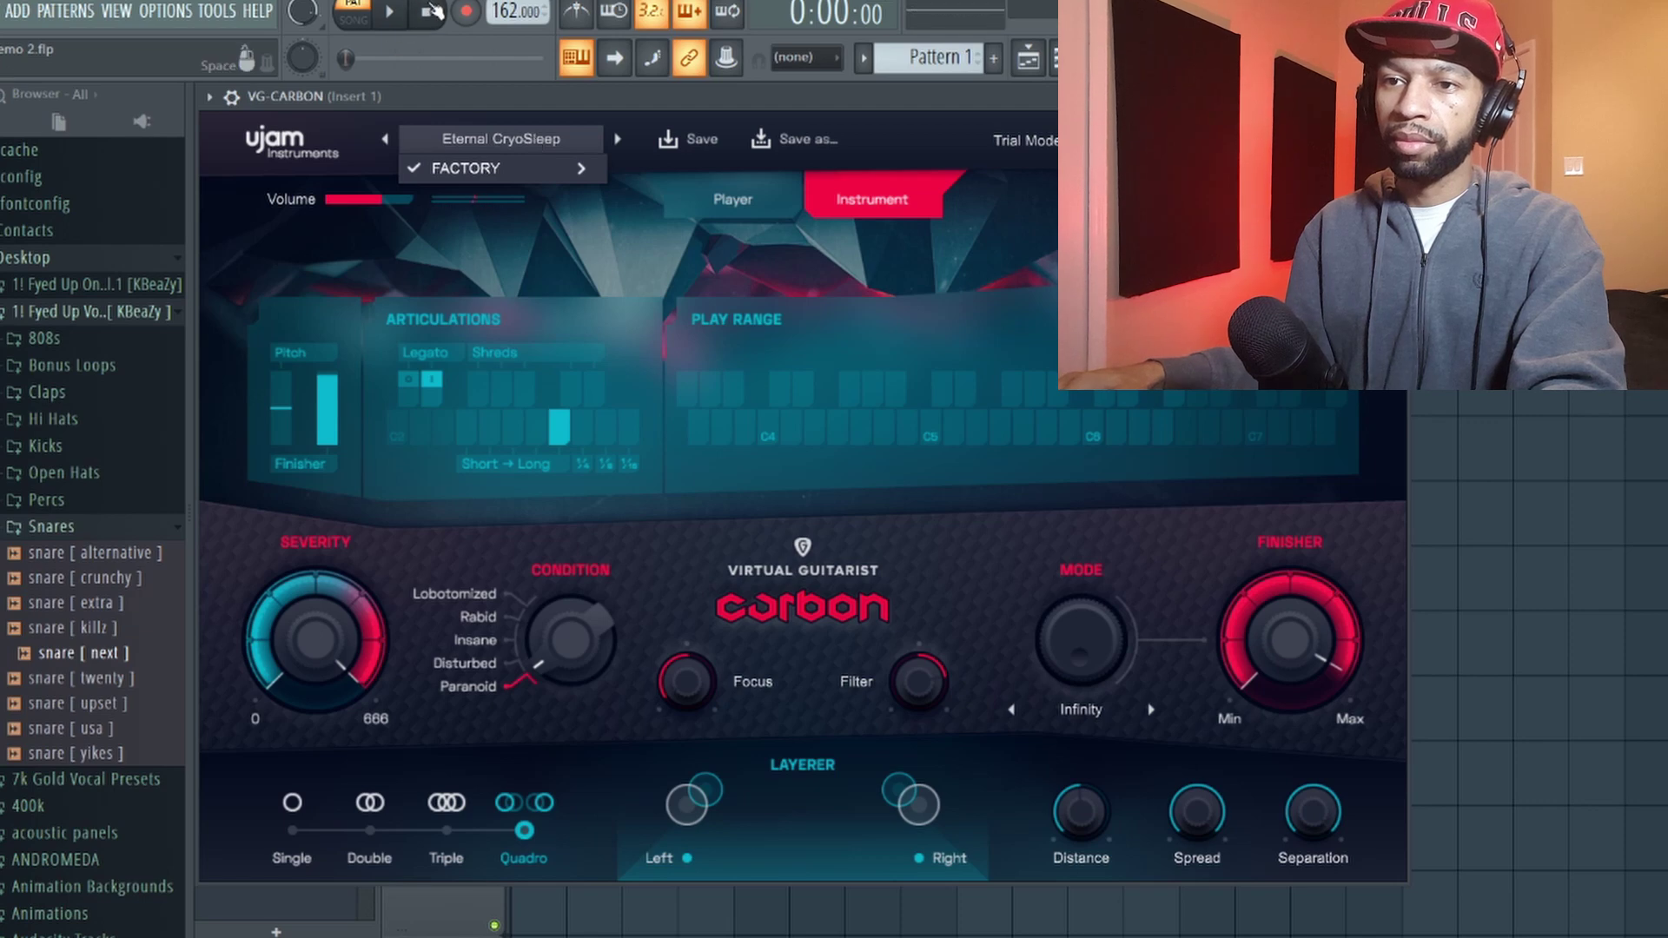
mouse_move(549, 164)
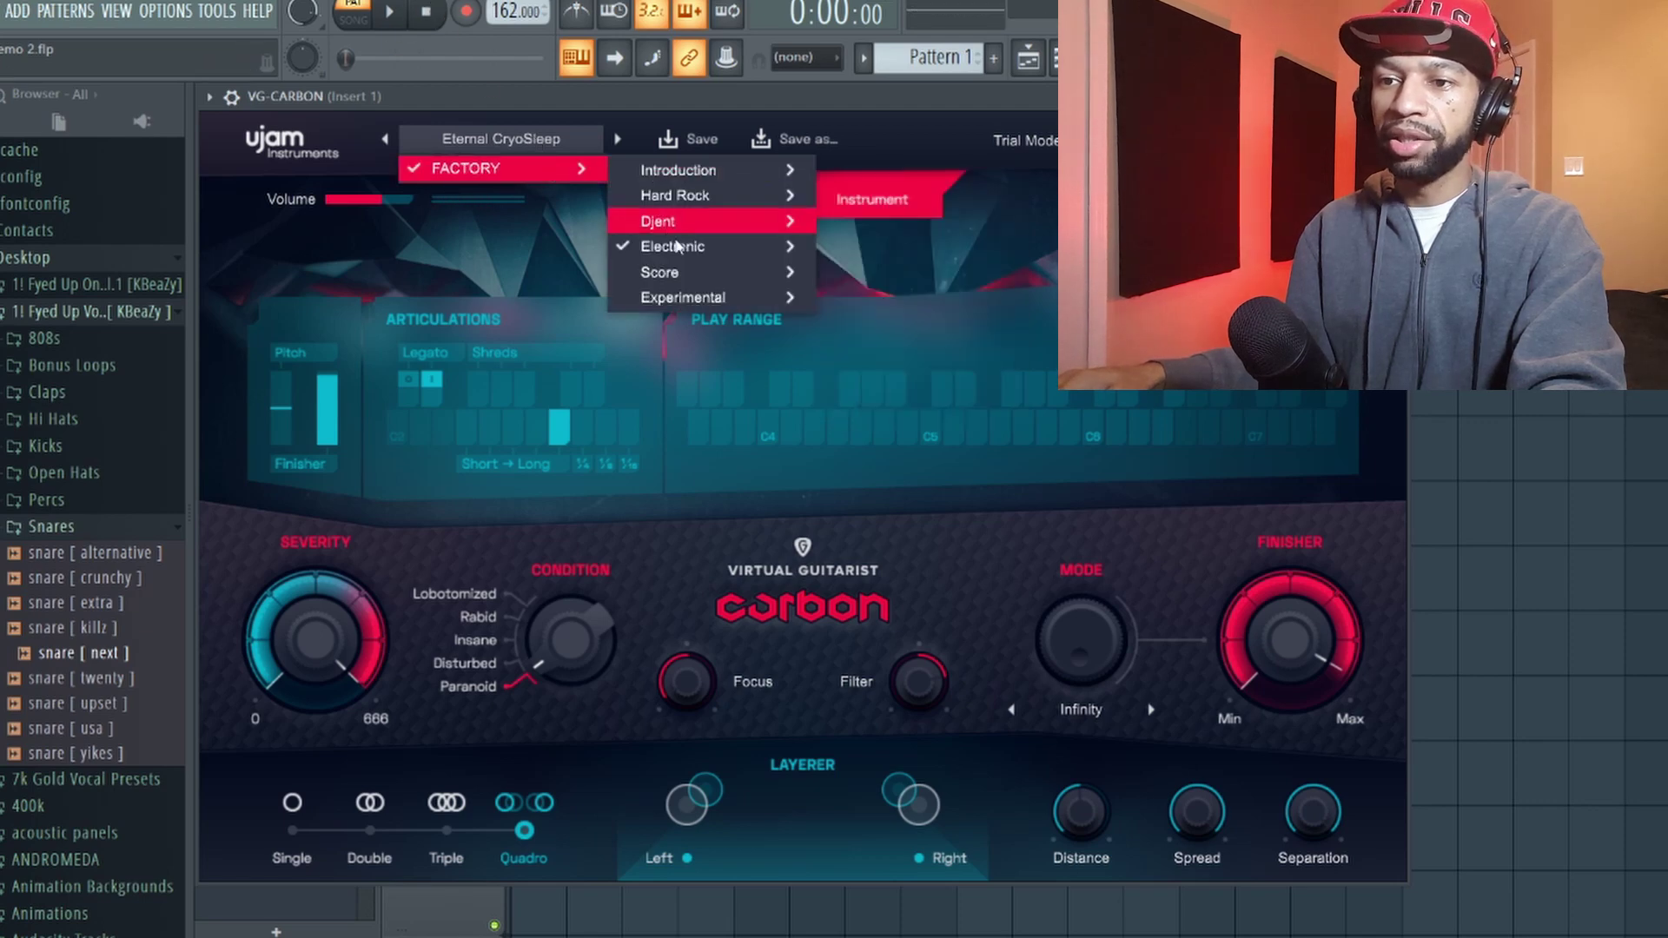
mouse_move(722, 299)
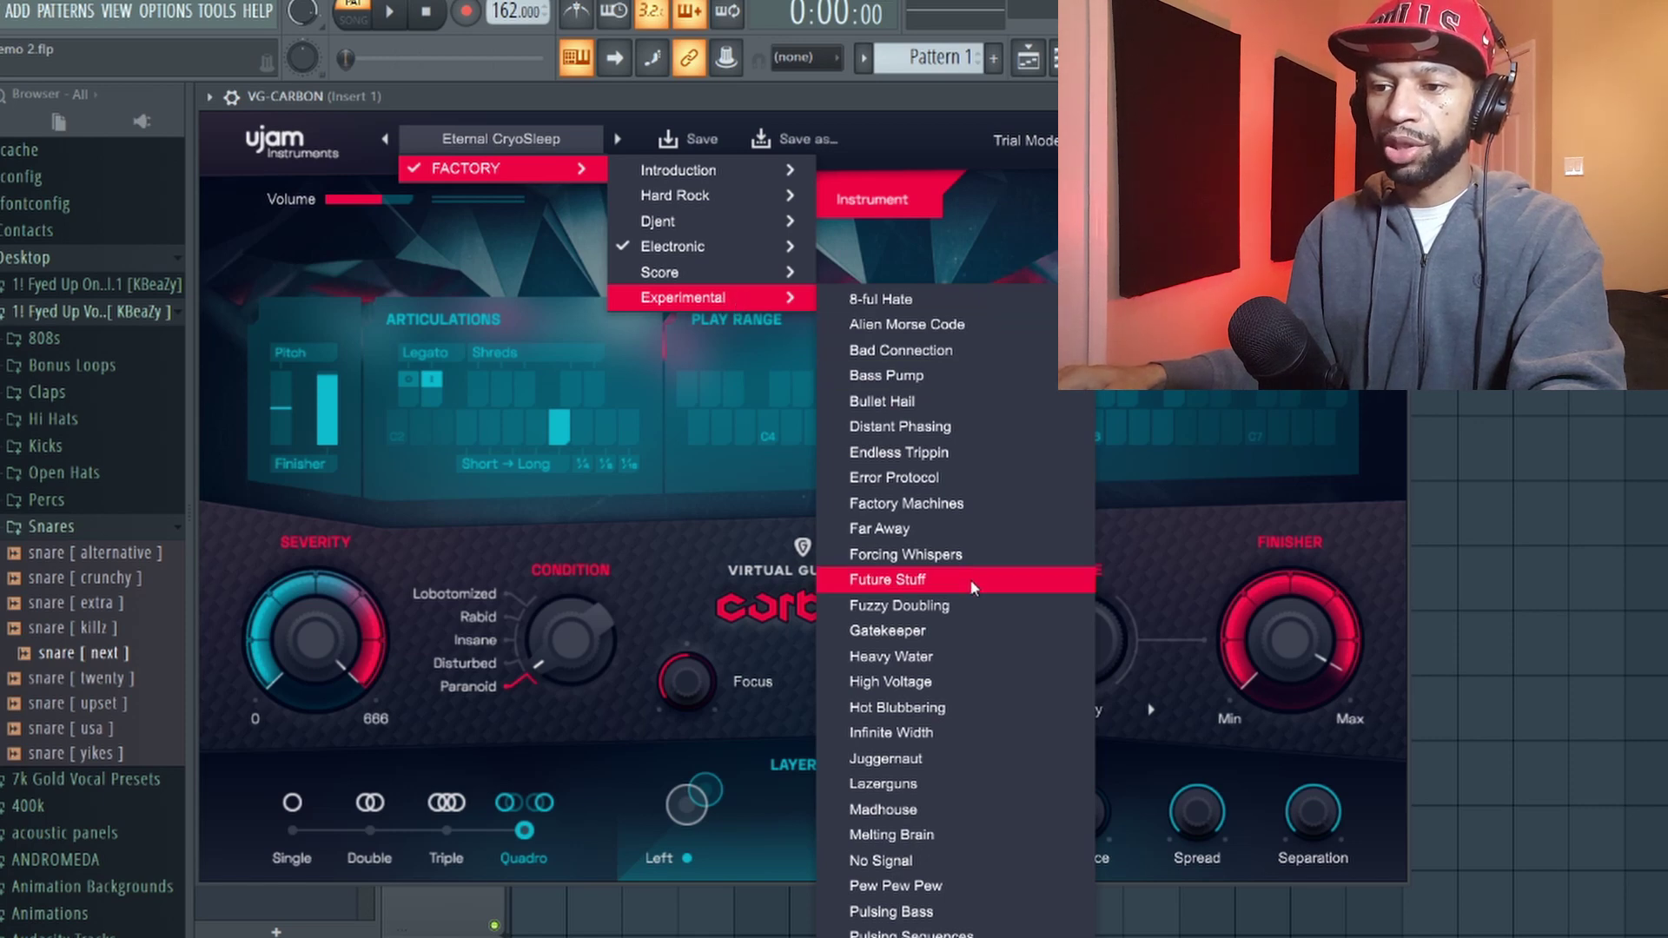
left_click(947, 681)
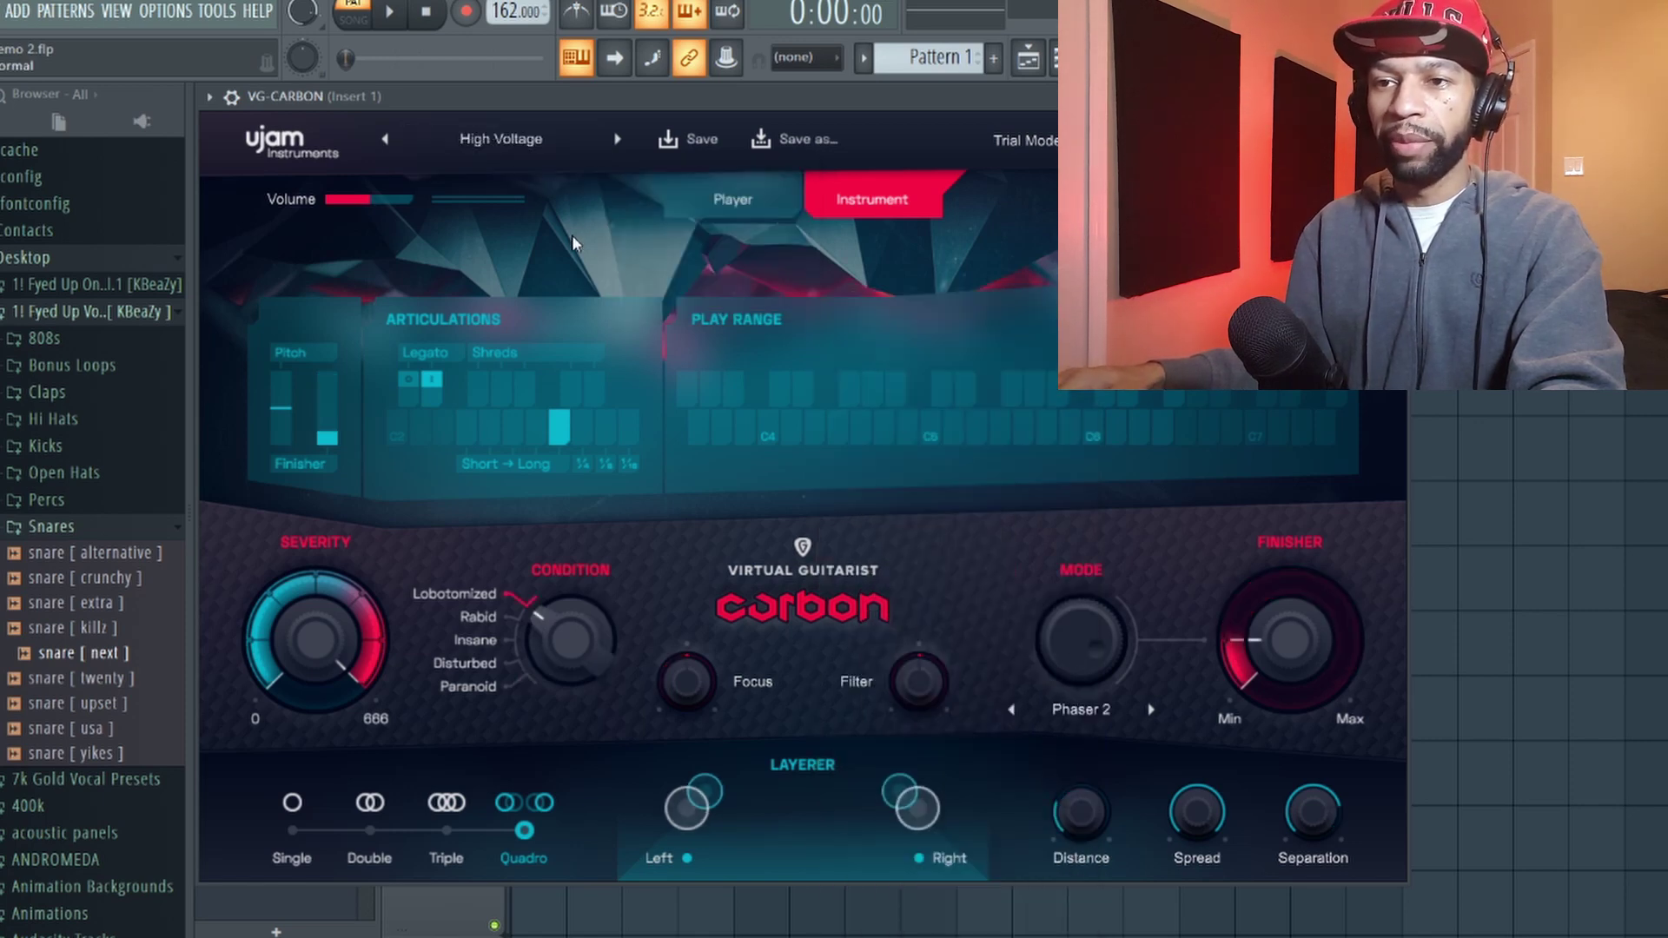
key("space")
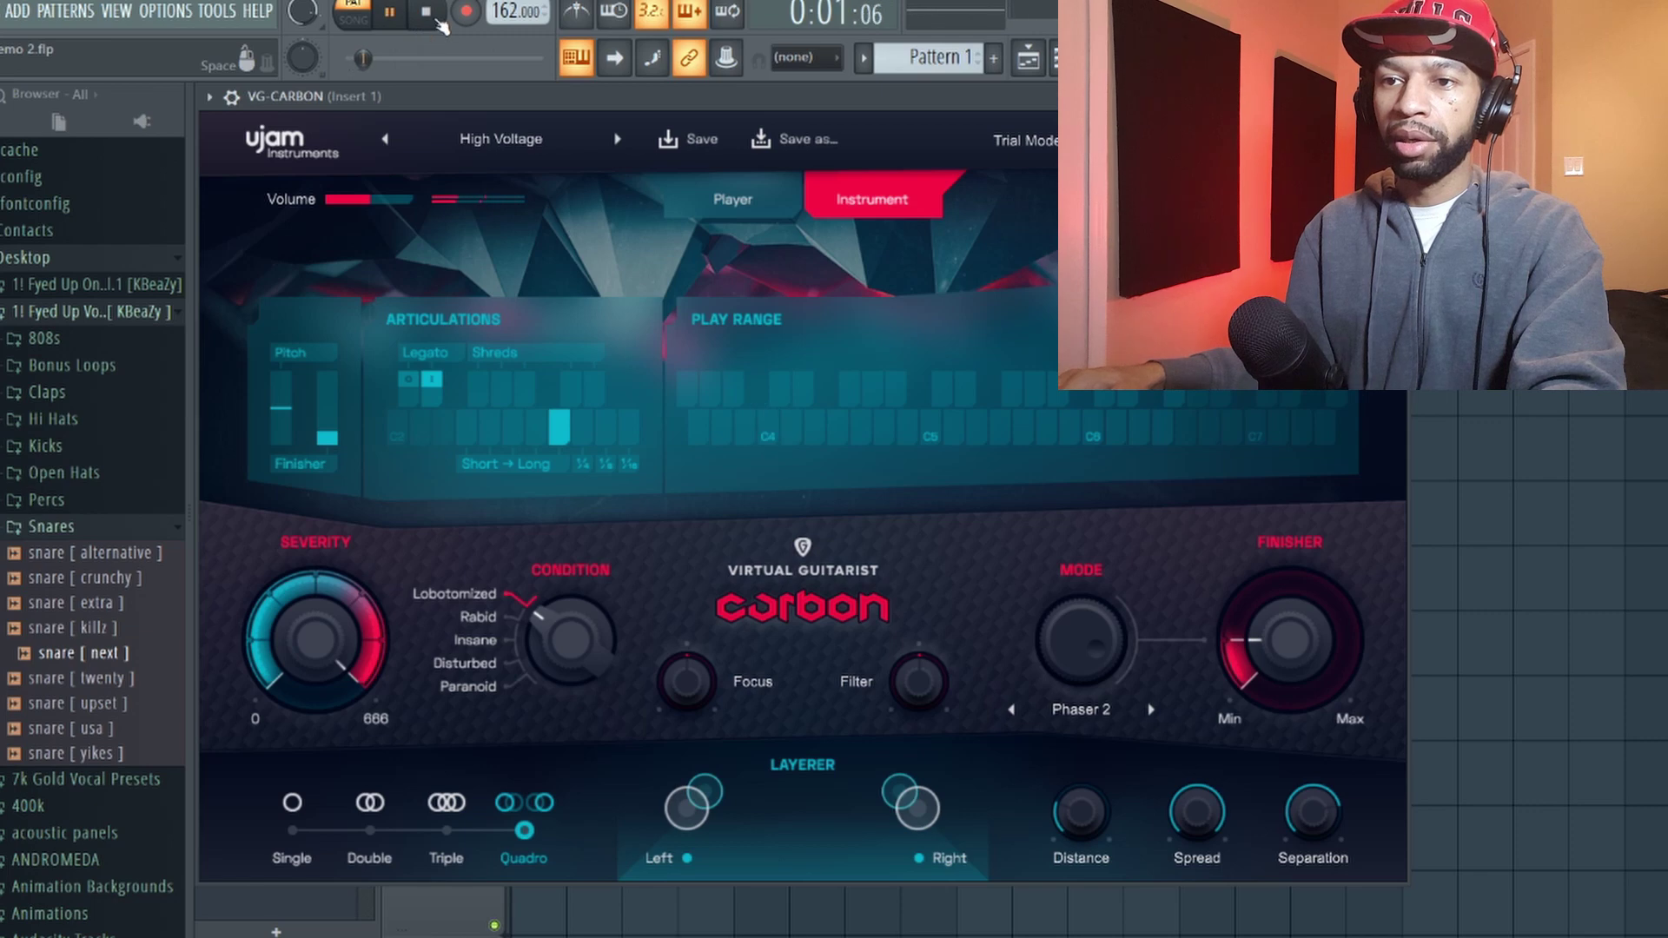
Step: Audition the next Experimental presets during playback, from Hot Blubbering and Infinite Width to Lazerguns
left_click(617, 139)
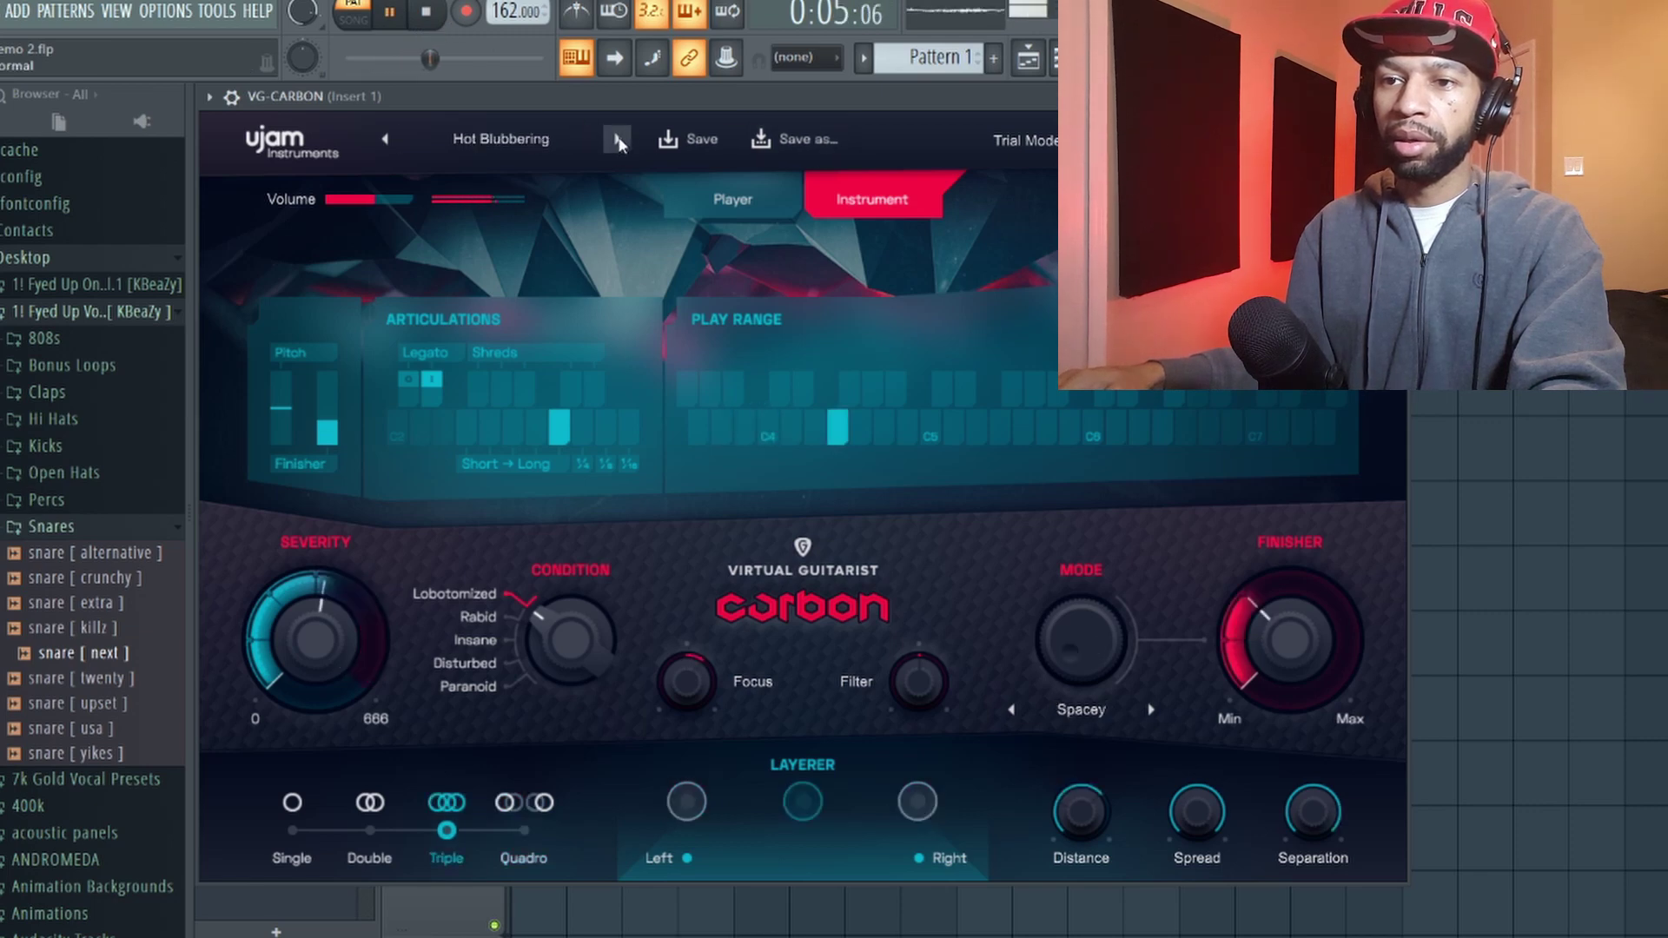
left_click(616, 139)
left_click(617, 139)
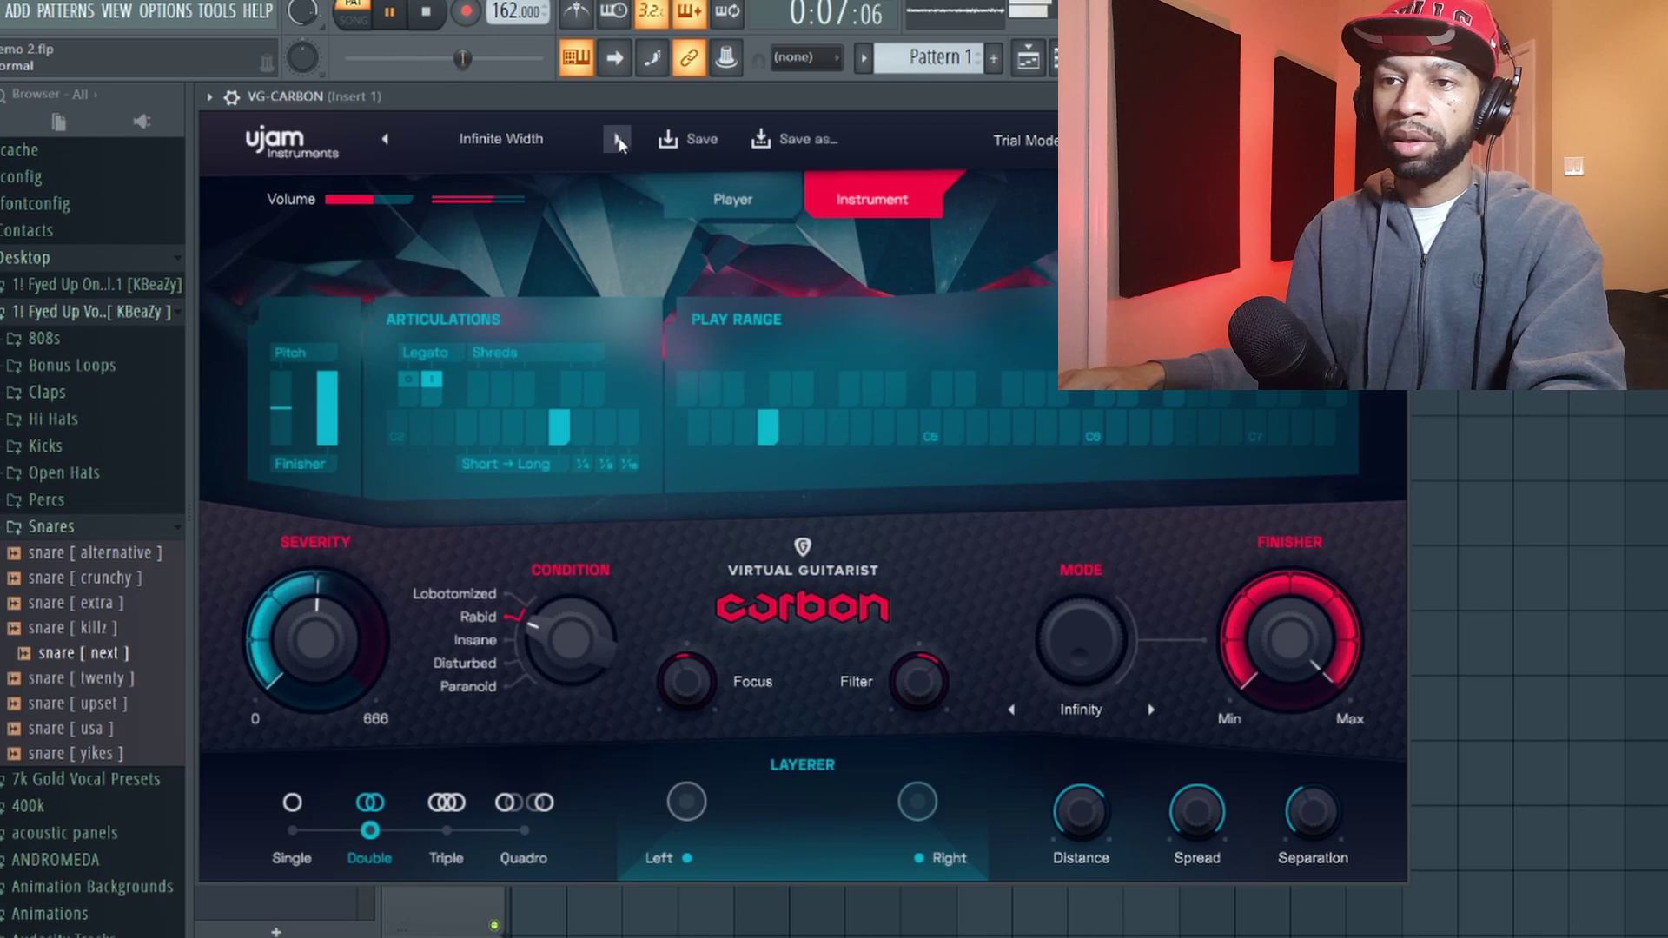
left_click(617, 139)
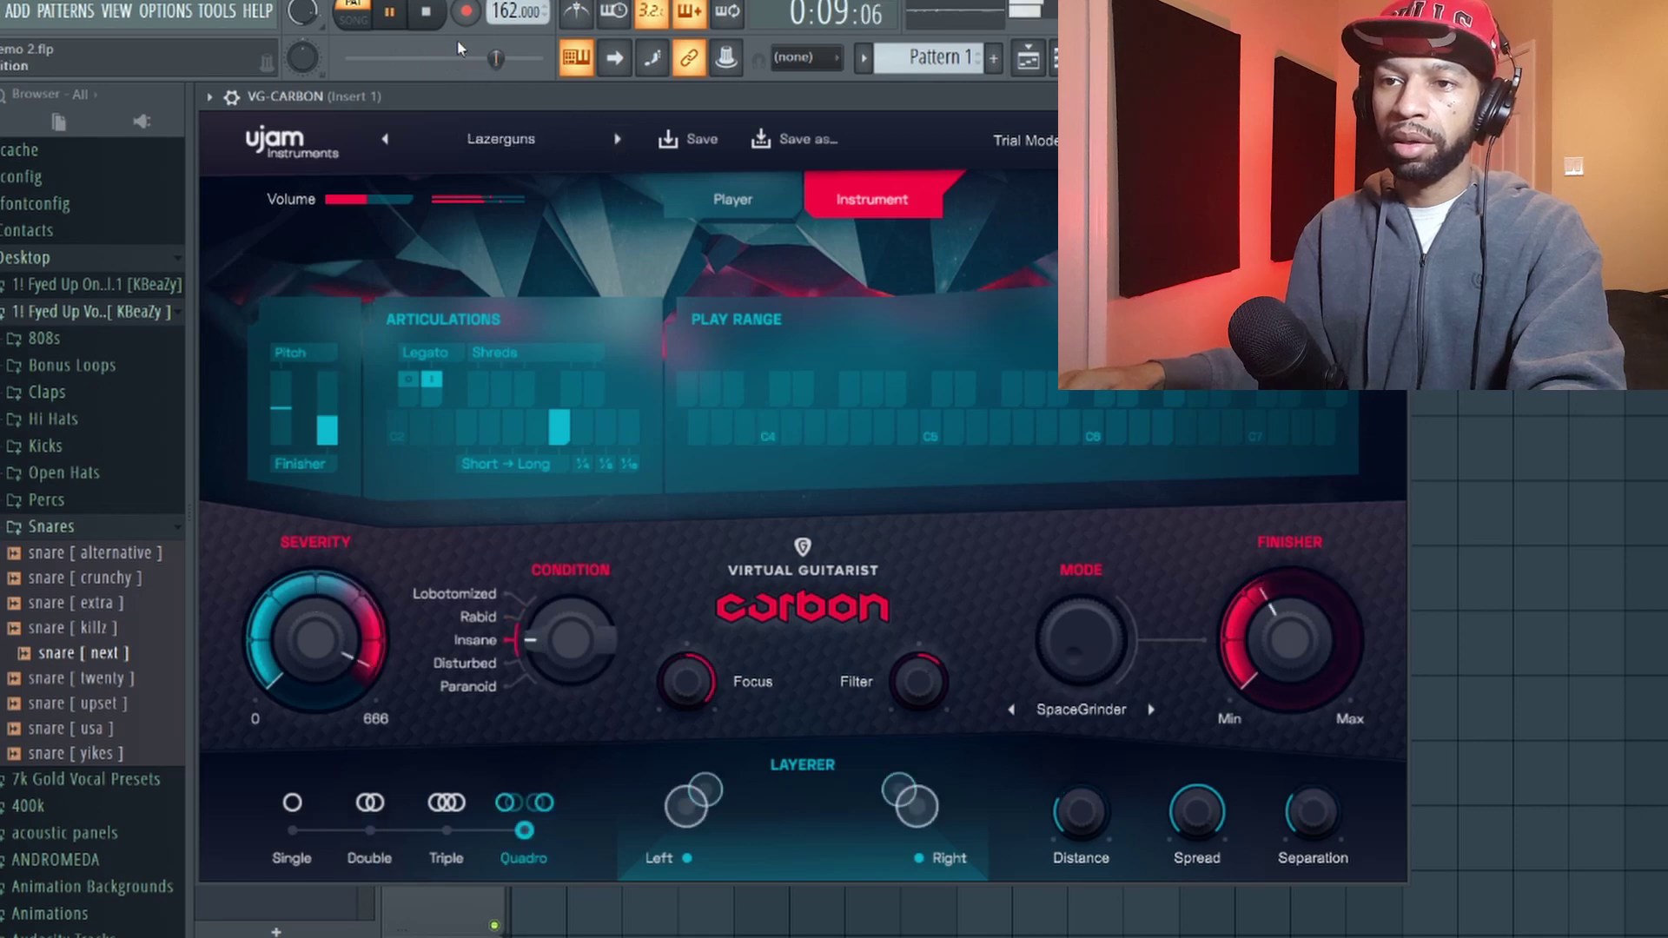
Step: Stop playback, switch to Pattern 2, and play it with the factory Hard Rock preset Bang Head
left_click(428, 13)
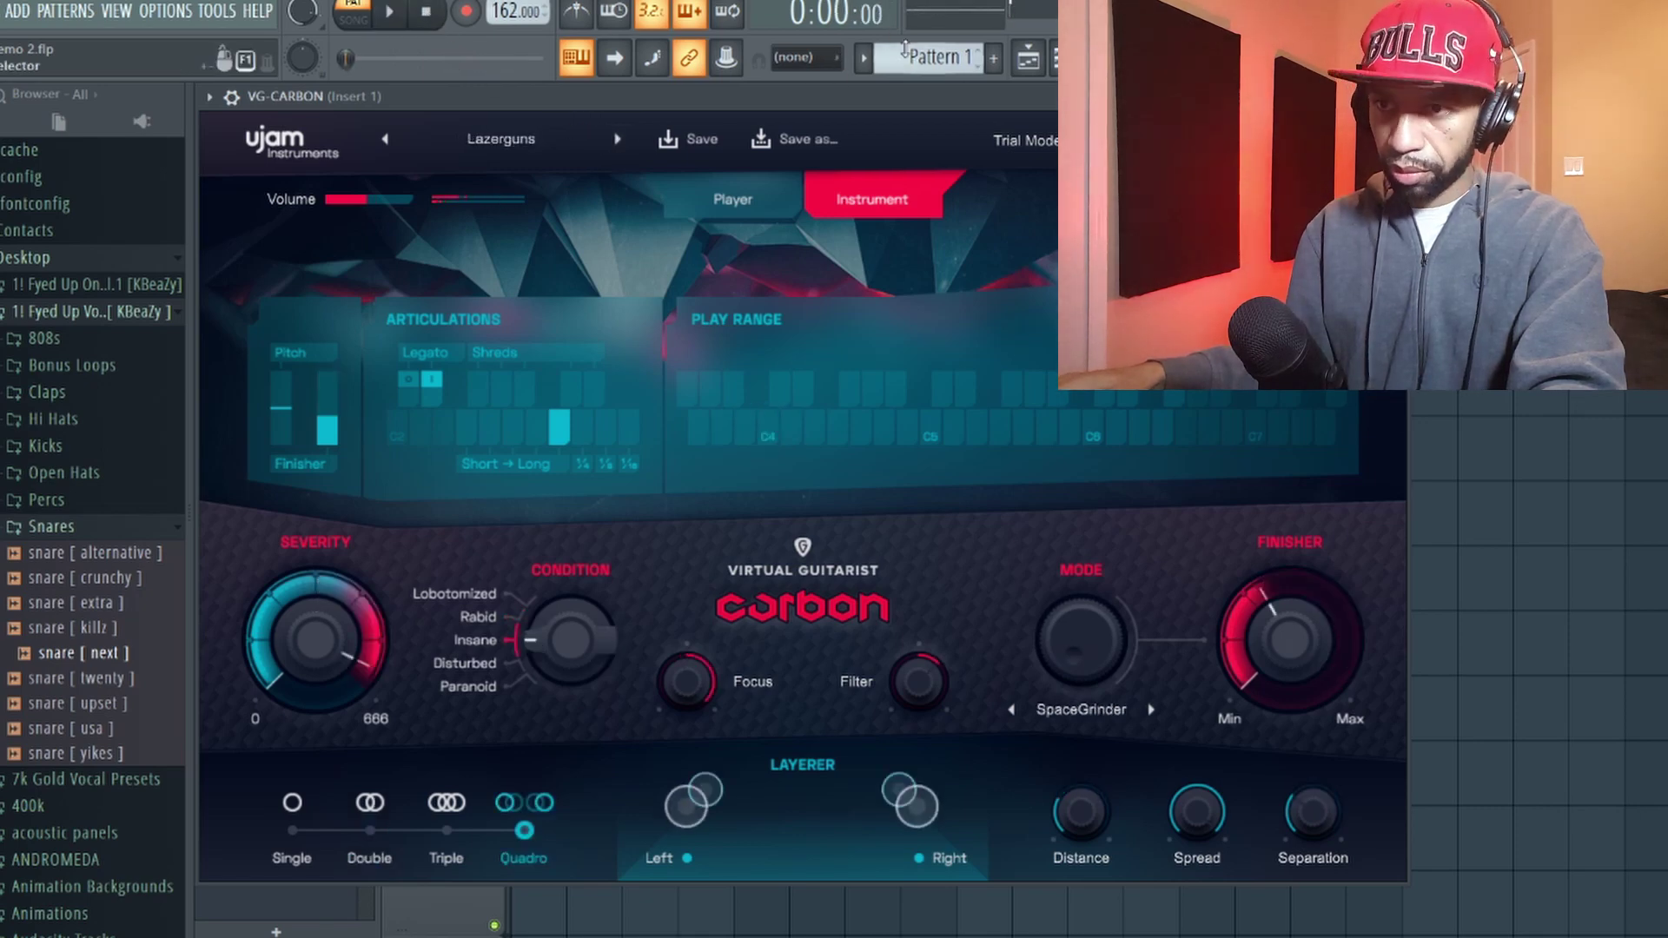
scroll(938, 56, "down", 1)
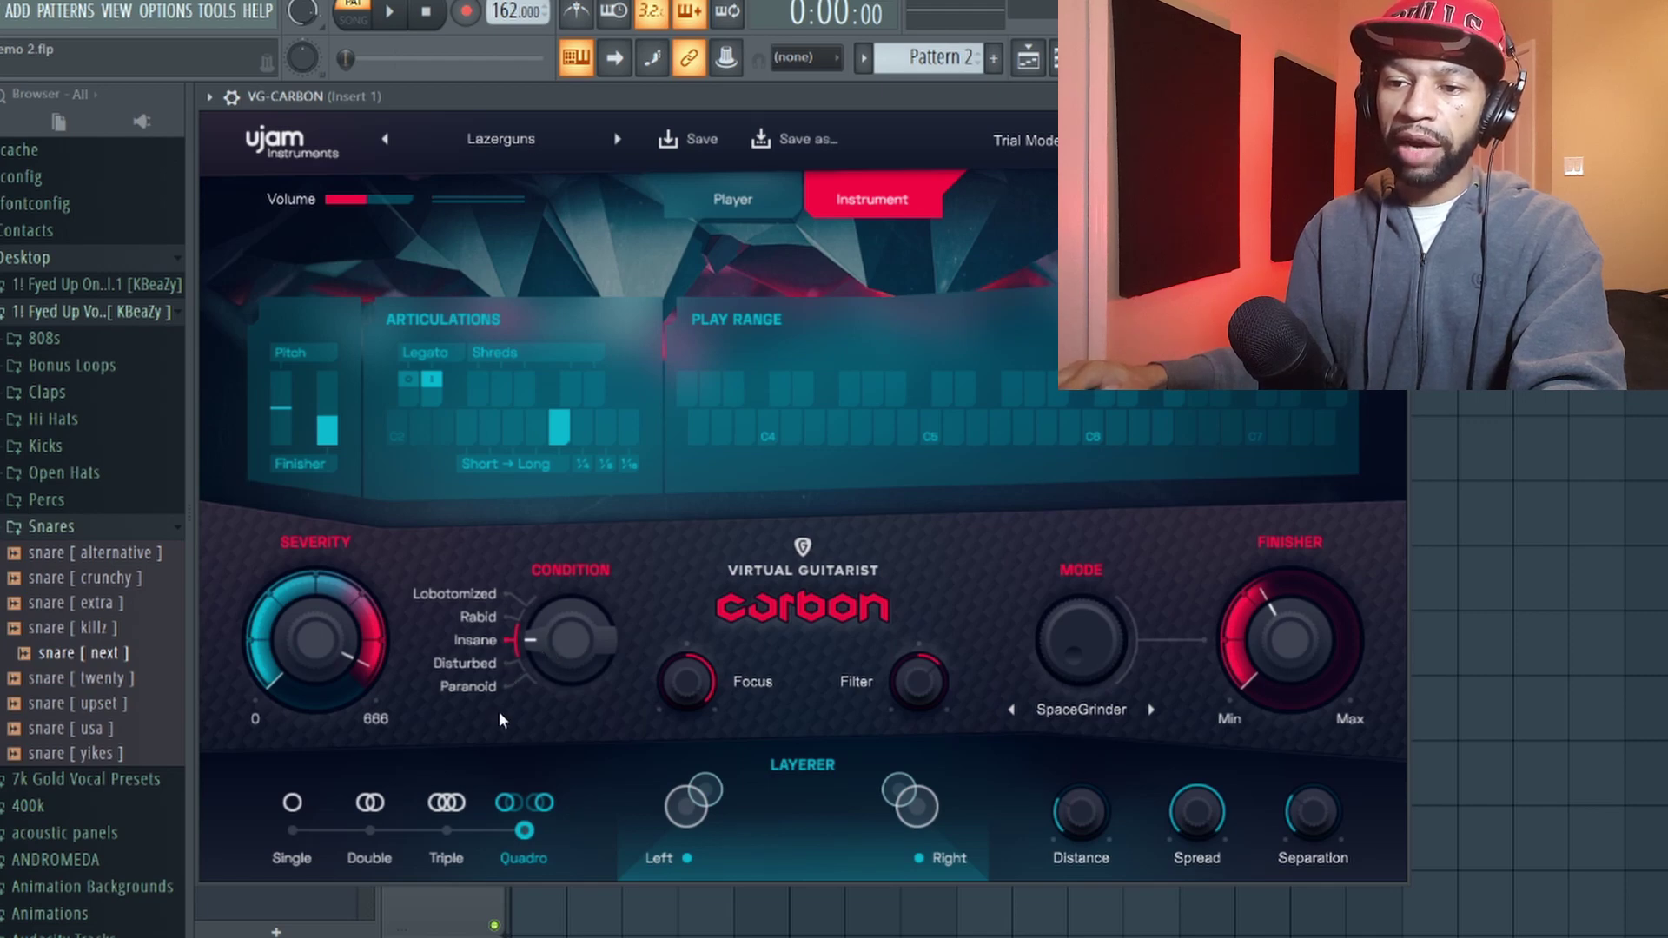
left_click(544, 145)
mouse_move(555, 165)
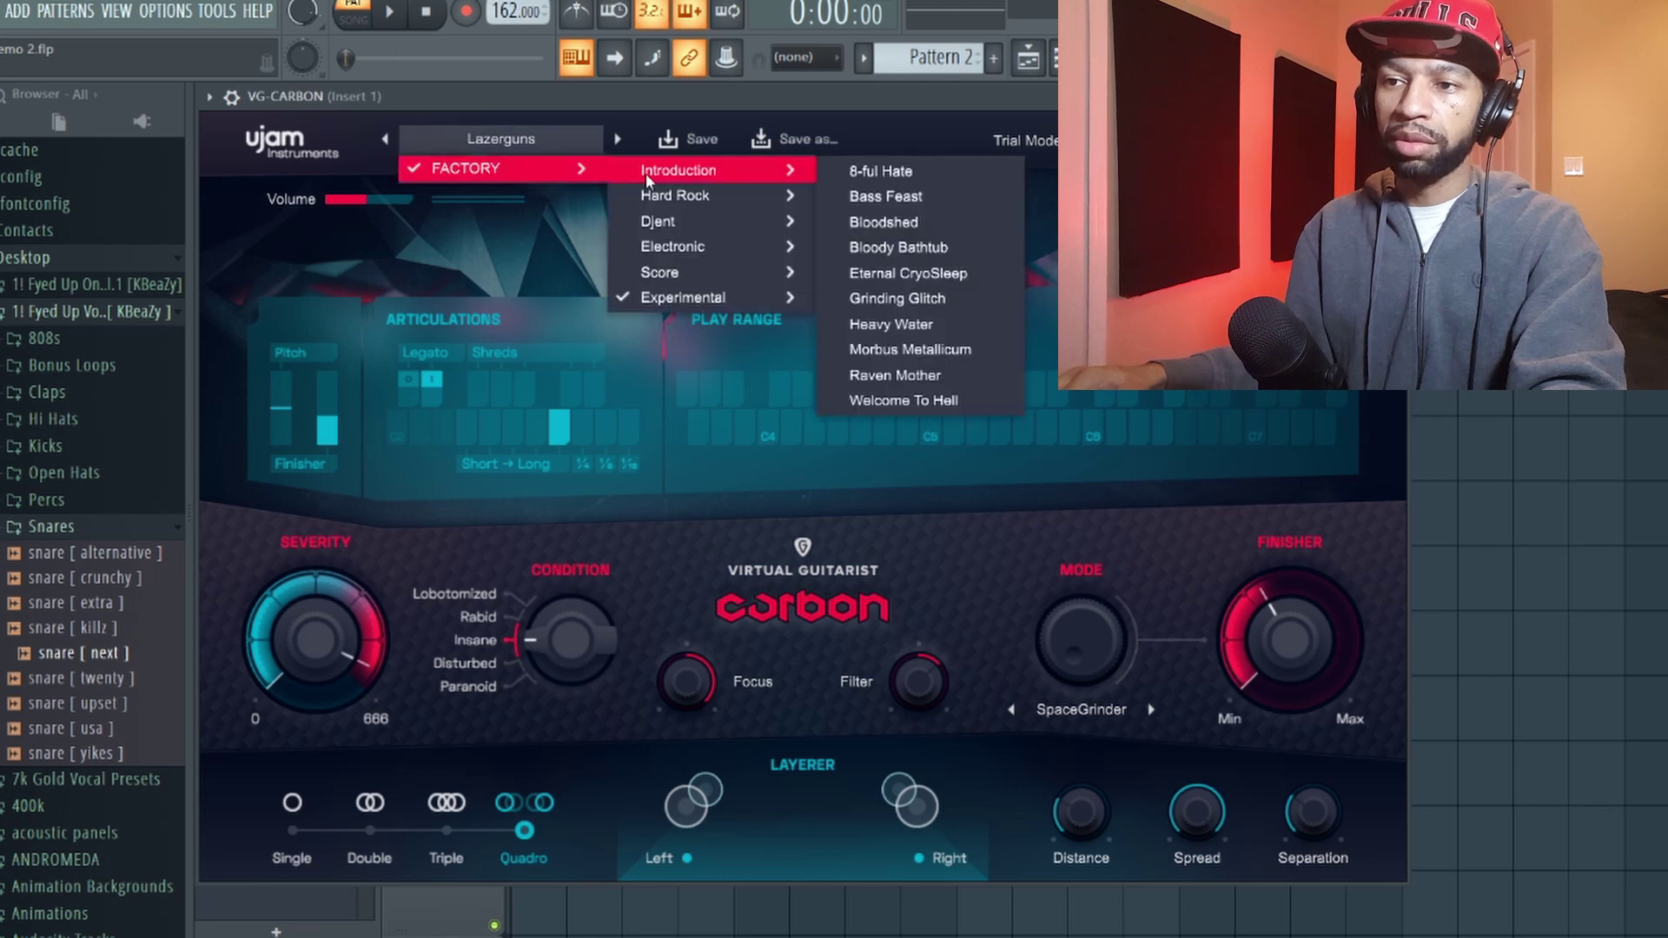
mouse_move(653, 195)
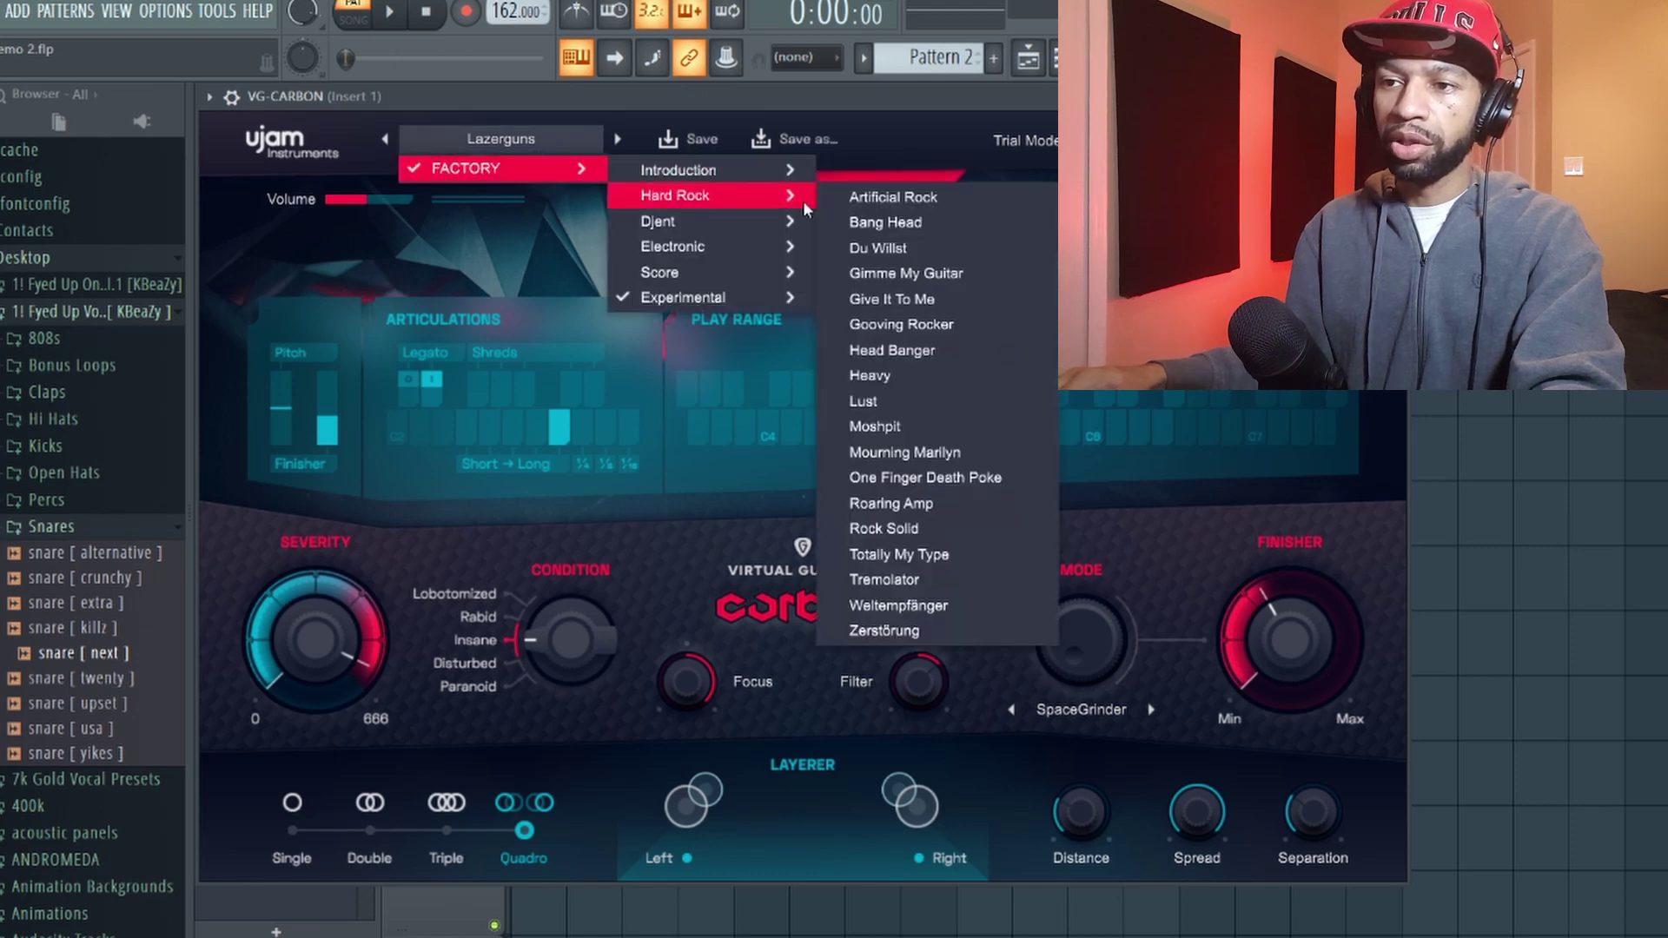
left_click(898, 224)
key("space")
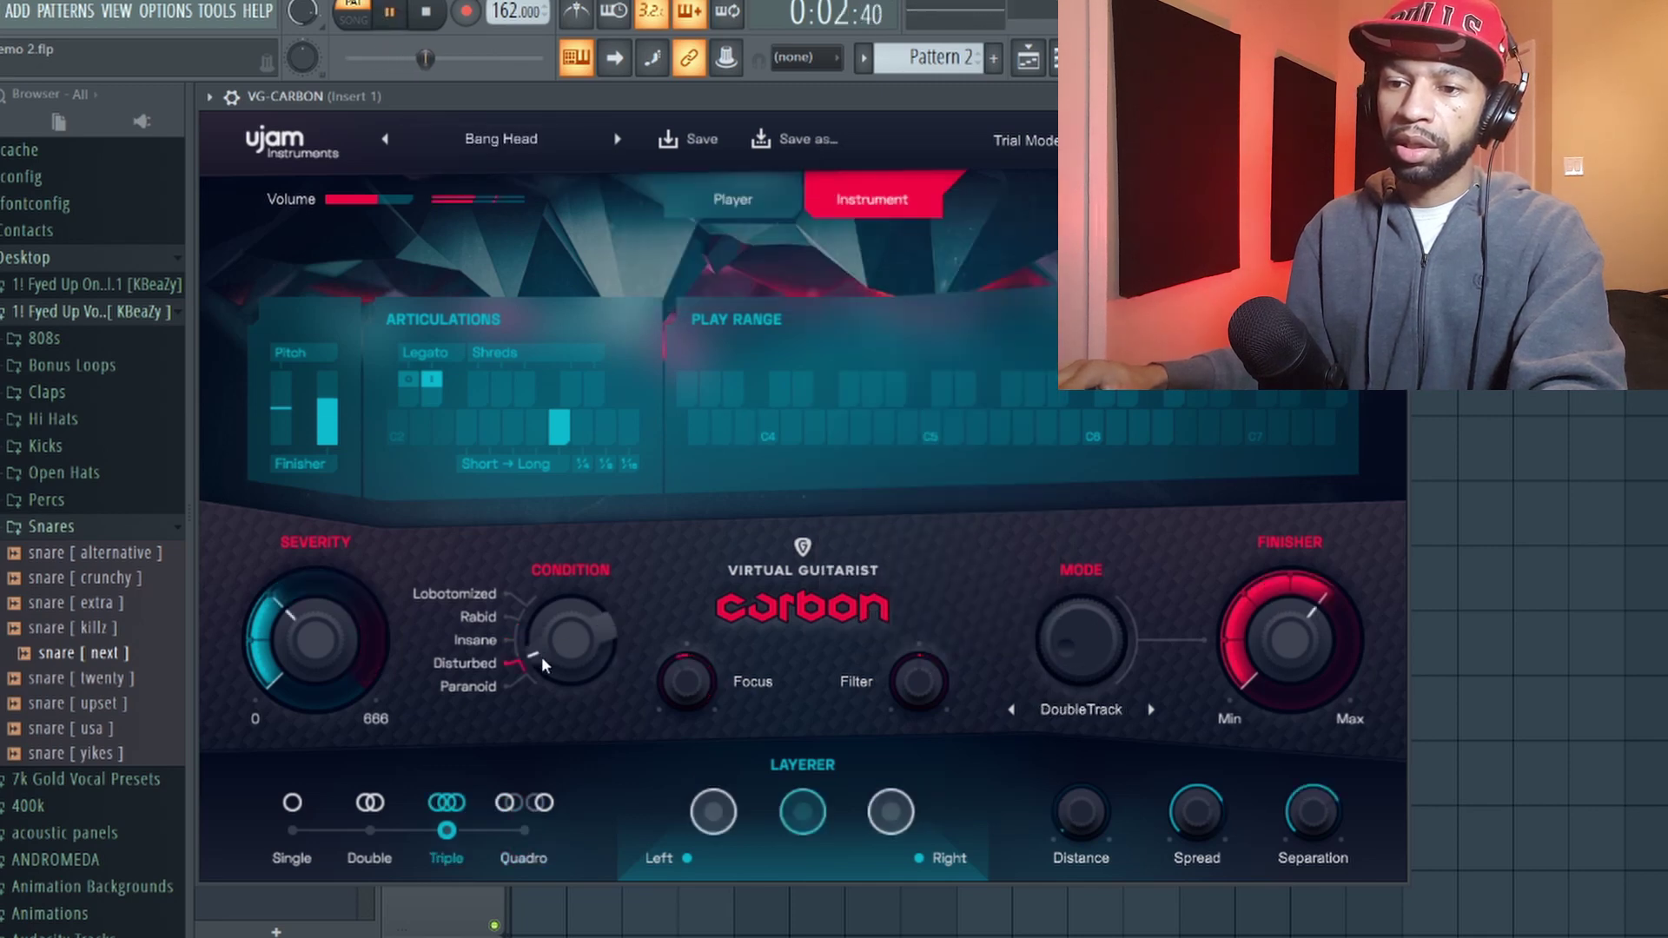
Step: Audition the Condition settings Paranoid, Rabid and Lobotomized while Pattern 2 plays, and stop playback
left_click_drag(540, 655, 540, 679)
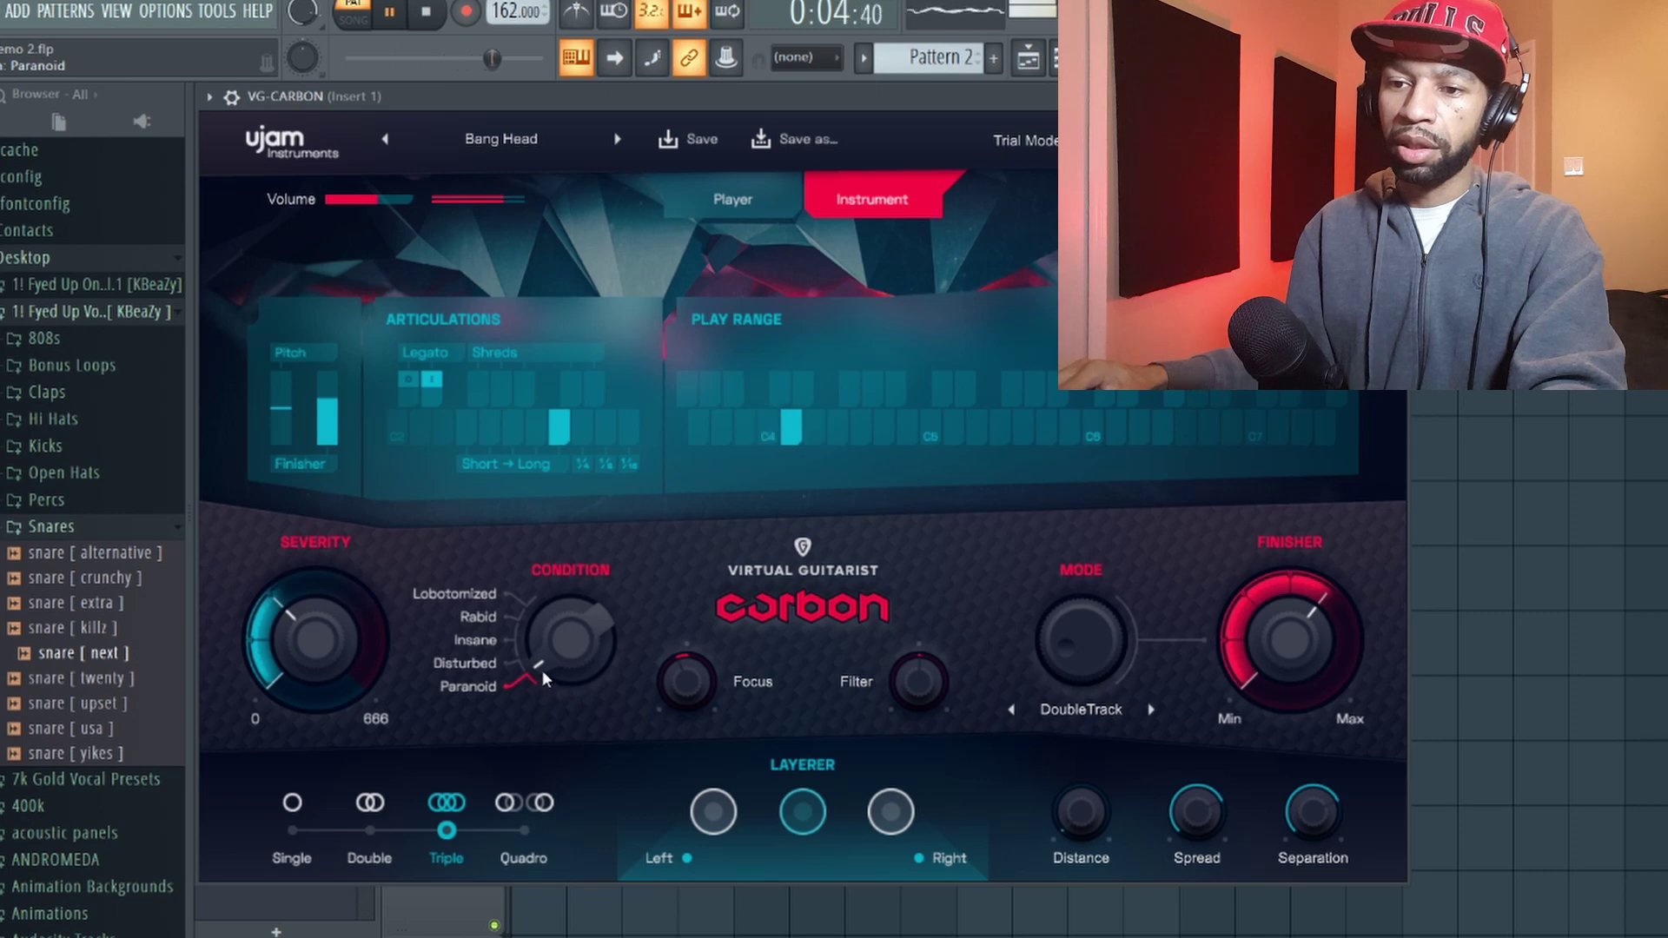
left_click_drag(534, 634, 546, 599)
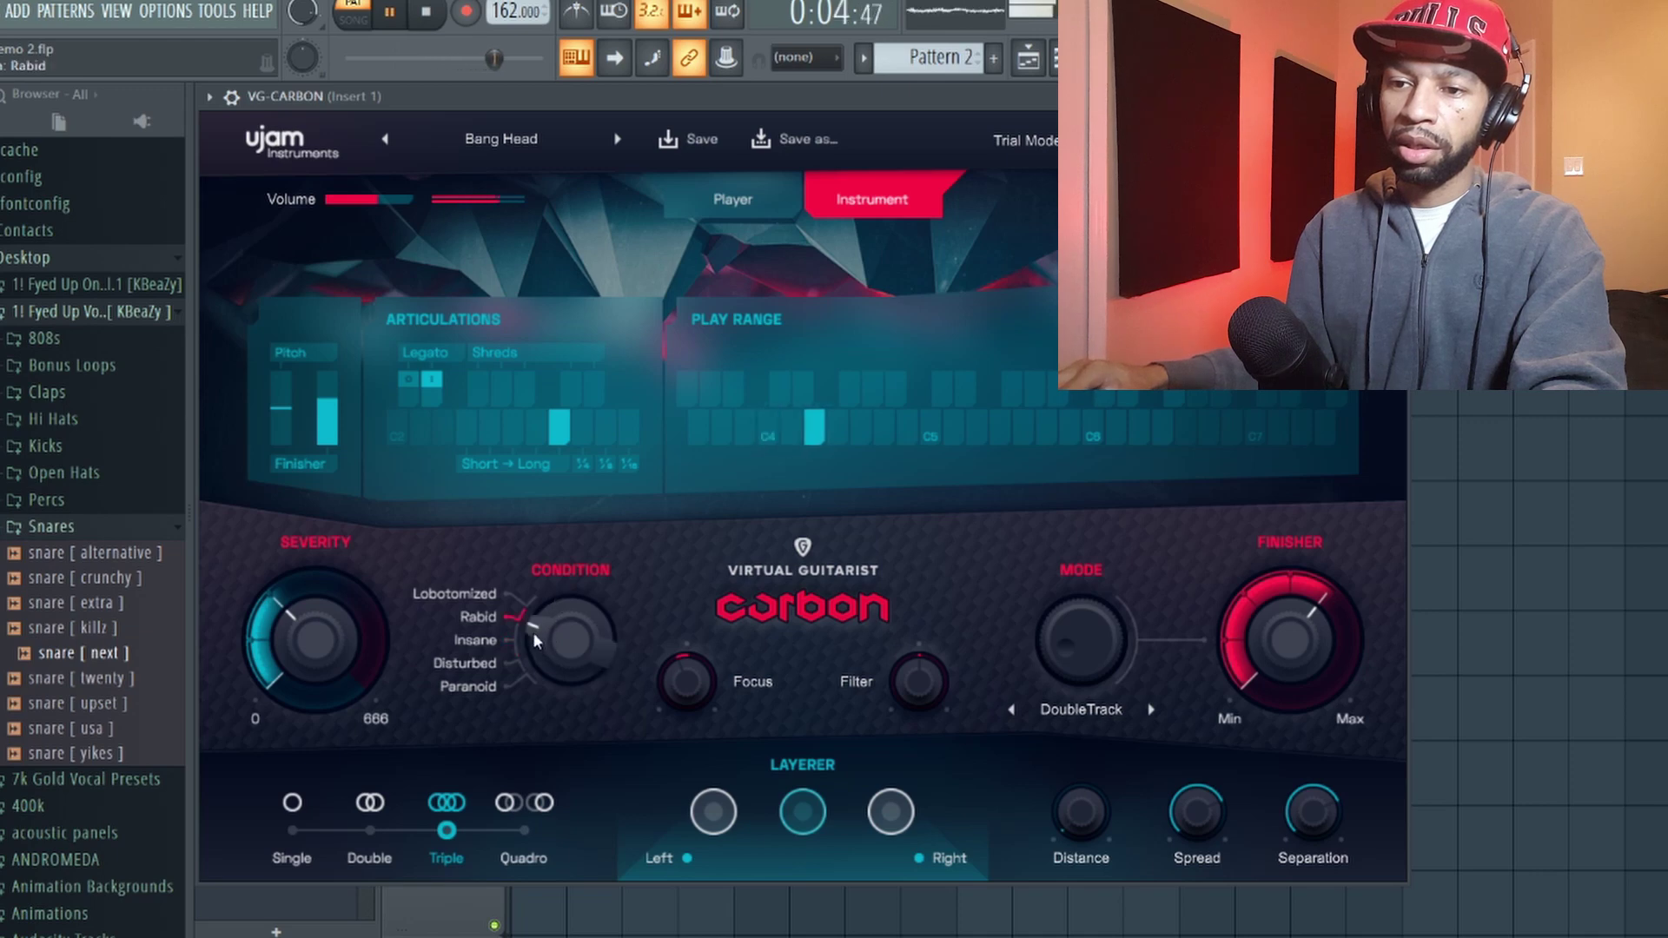
left_click_drag(554, 587, 565, 575)
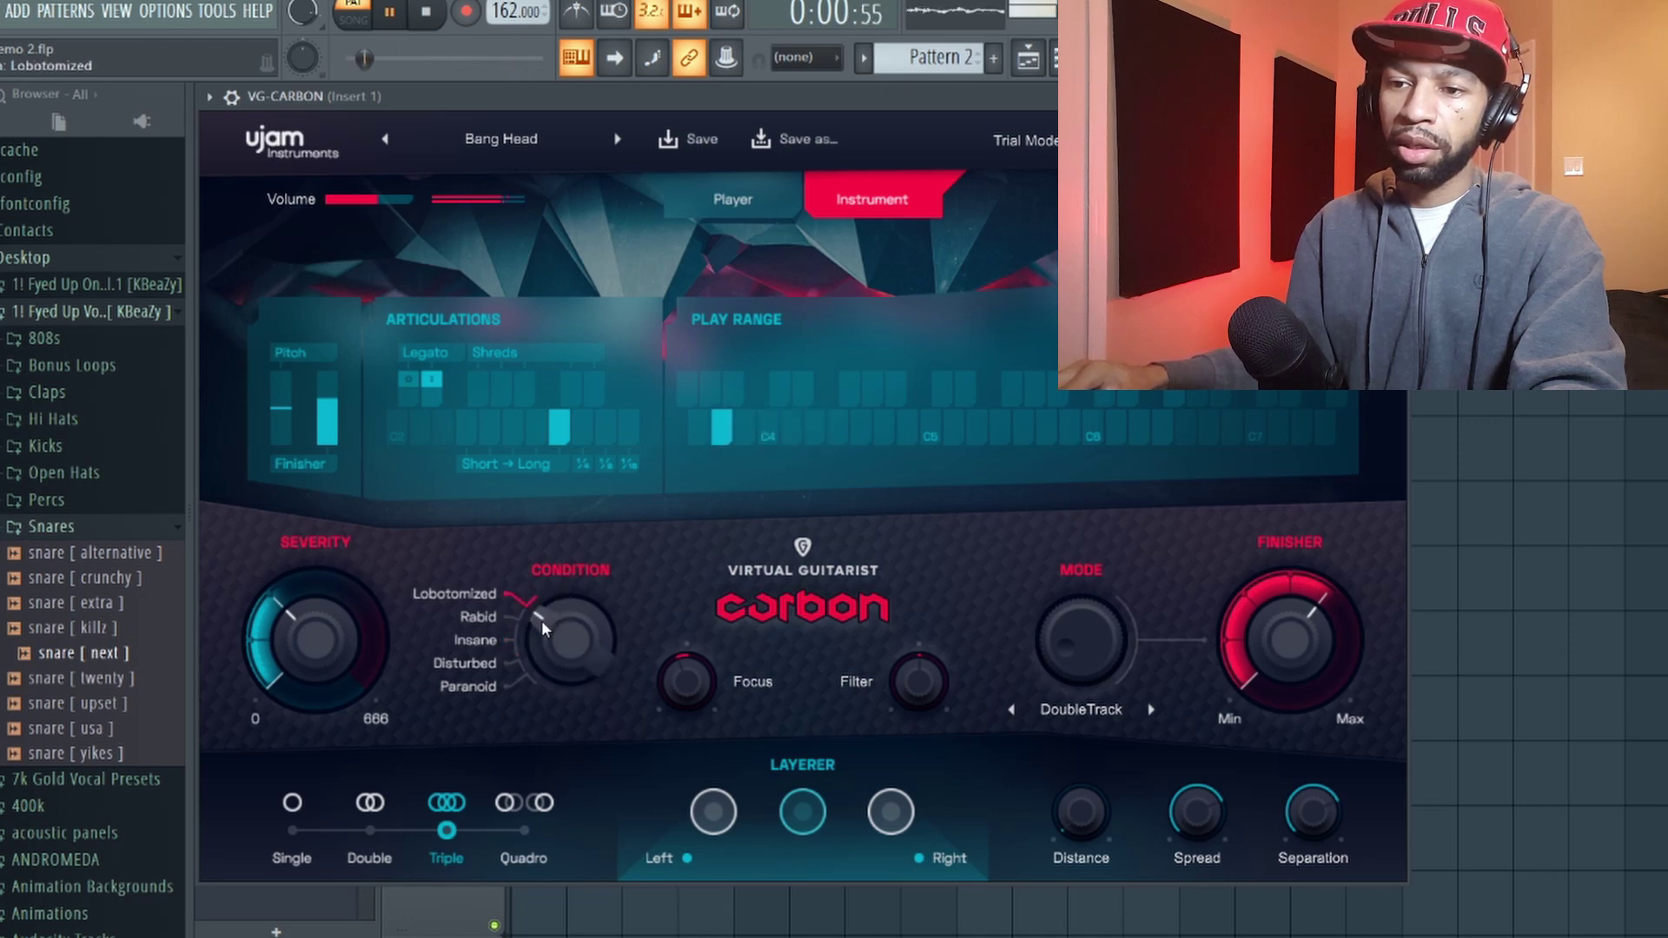
key("space")
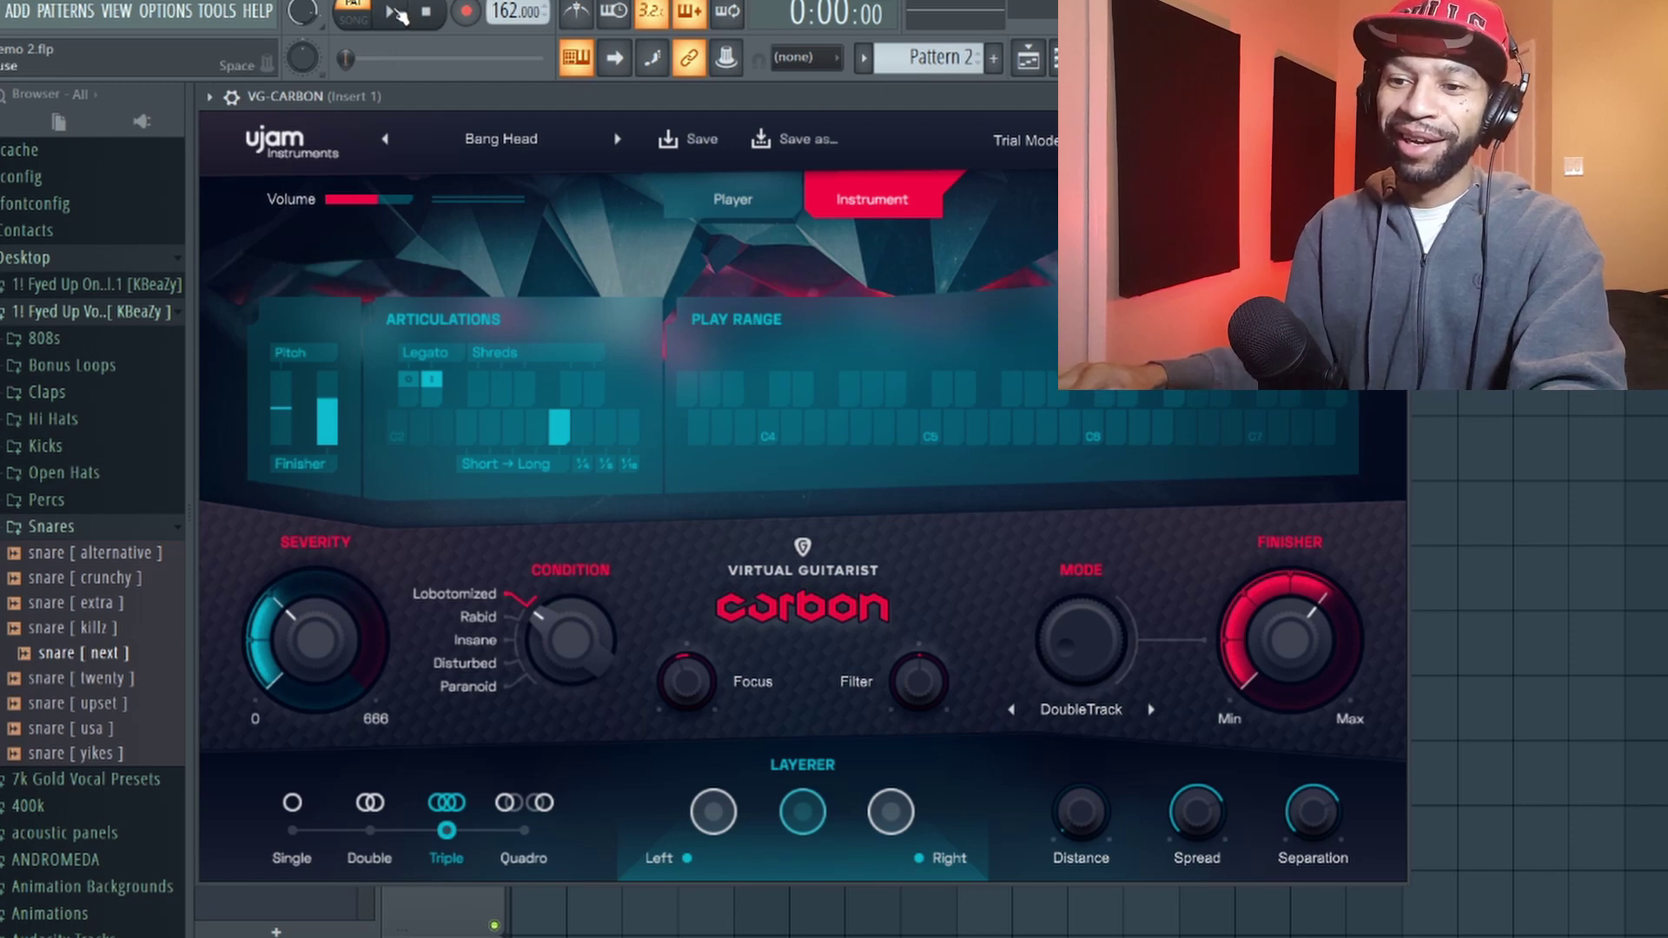
Step: Raise Severity to around 75 % and switch Condition through Rabid to Insane during playback, and stop the pattern
key("space")
left_click_drag(299, 628, 414, 556)
left_click_drag(553, 631, 530, 670)
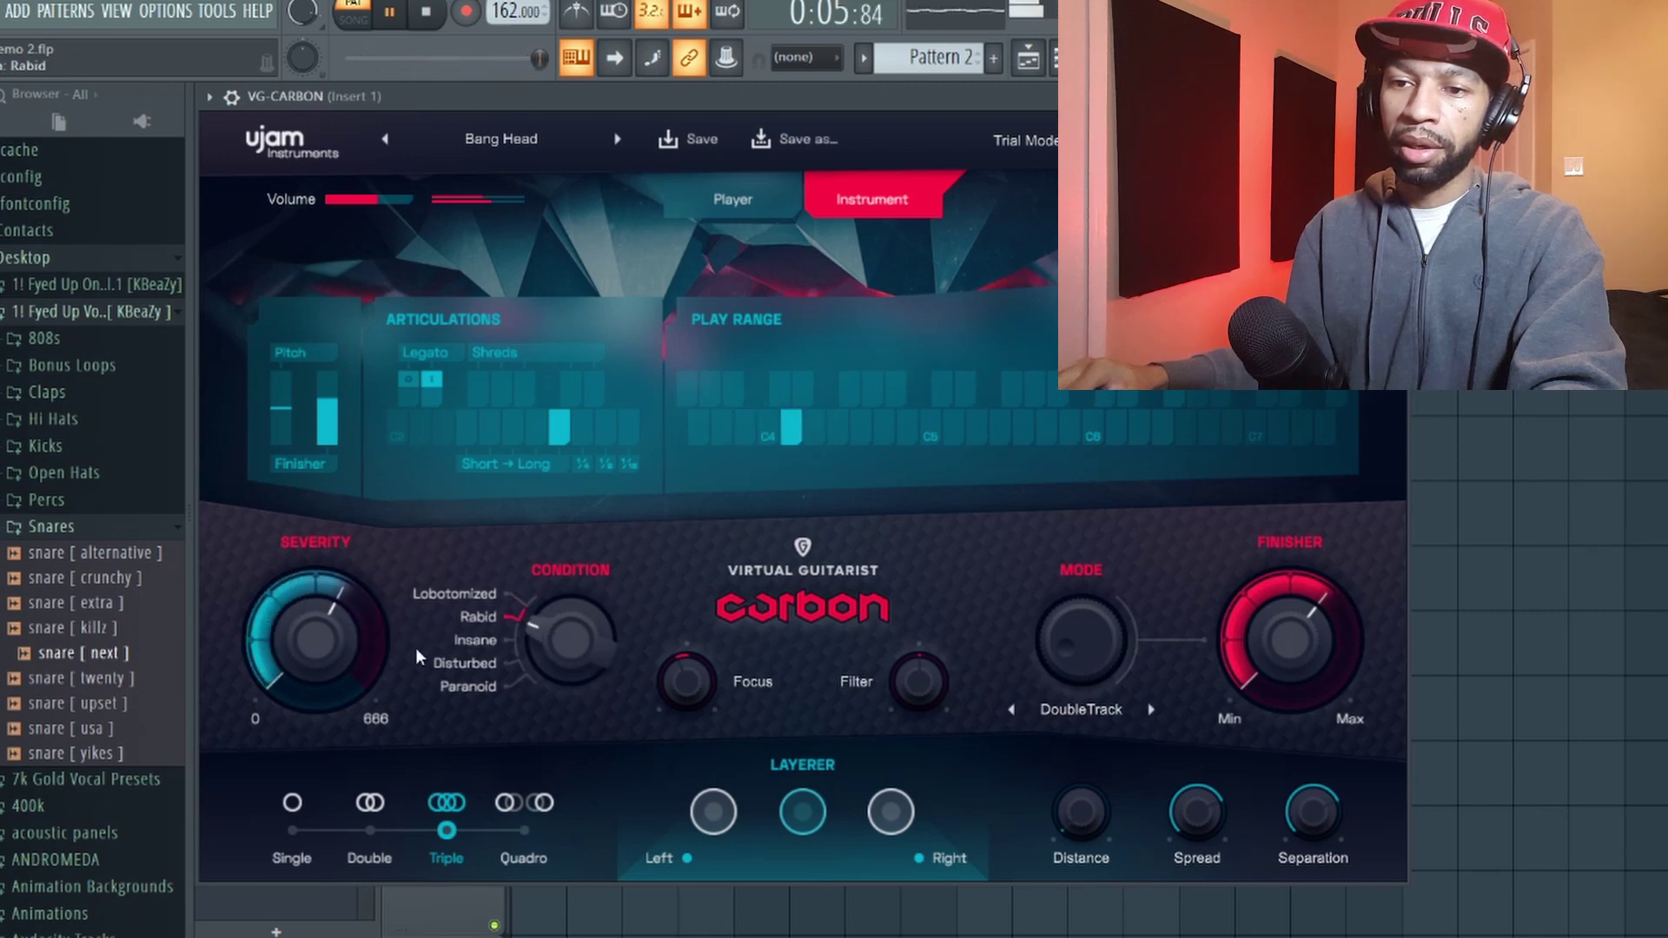
mouse_move(372, 571)
left_mouse_down()
mouse_move(387, 545)
mouse_move(379, 591)
left_mouse_up()
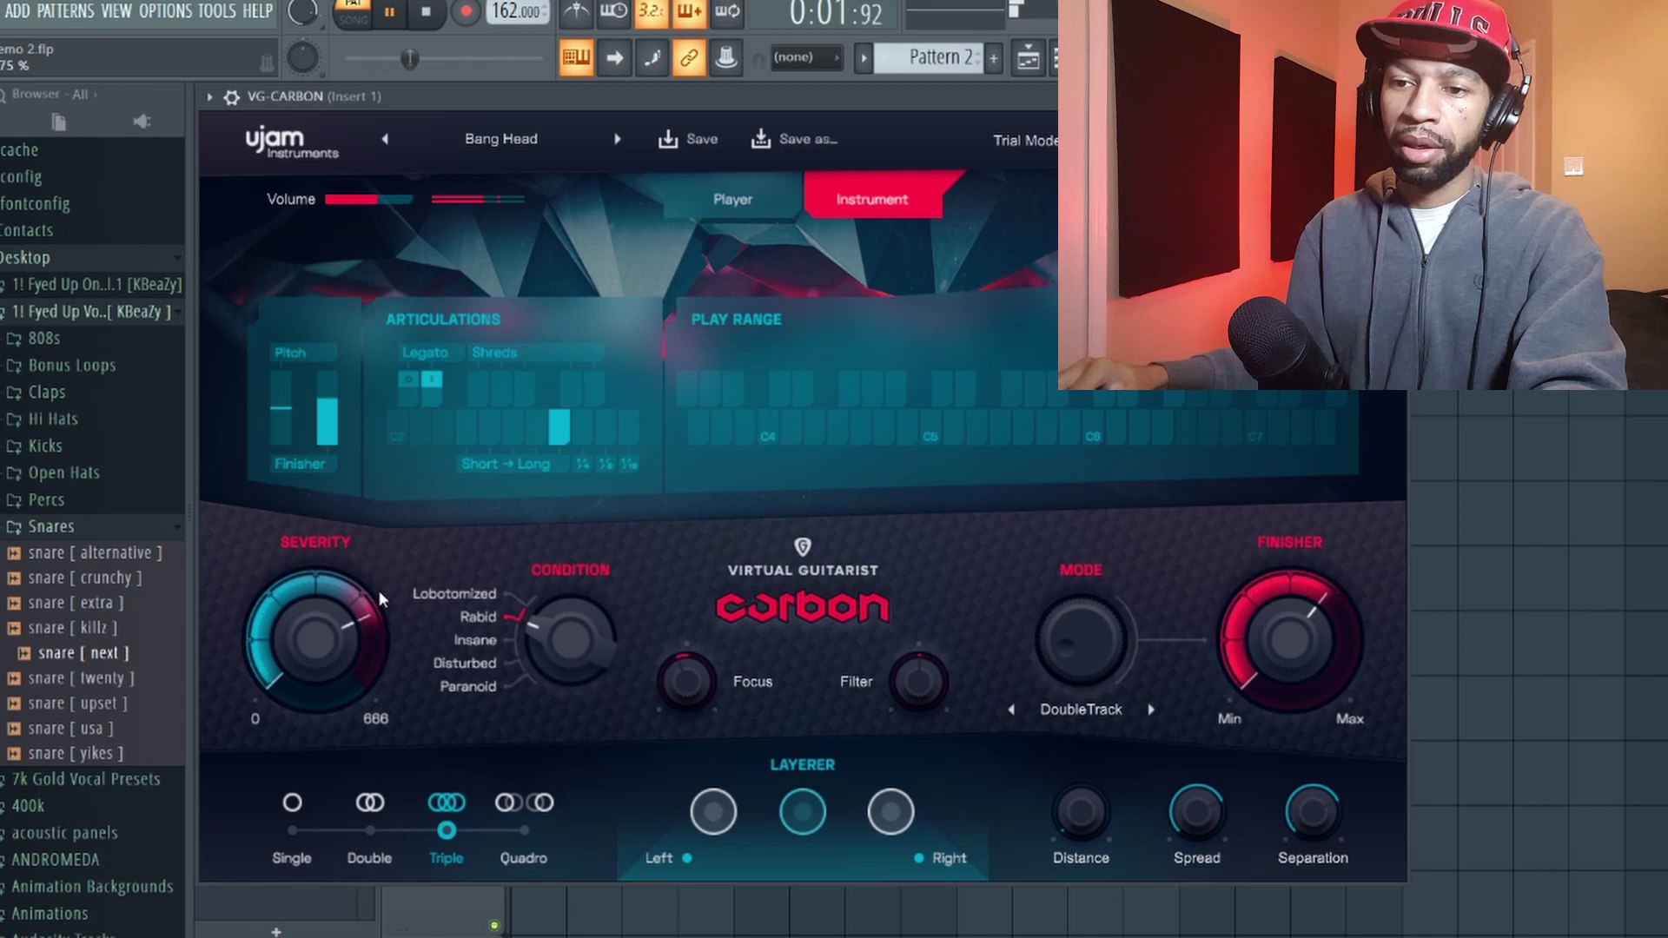
left_click_drag(539, 649, 534, 667)
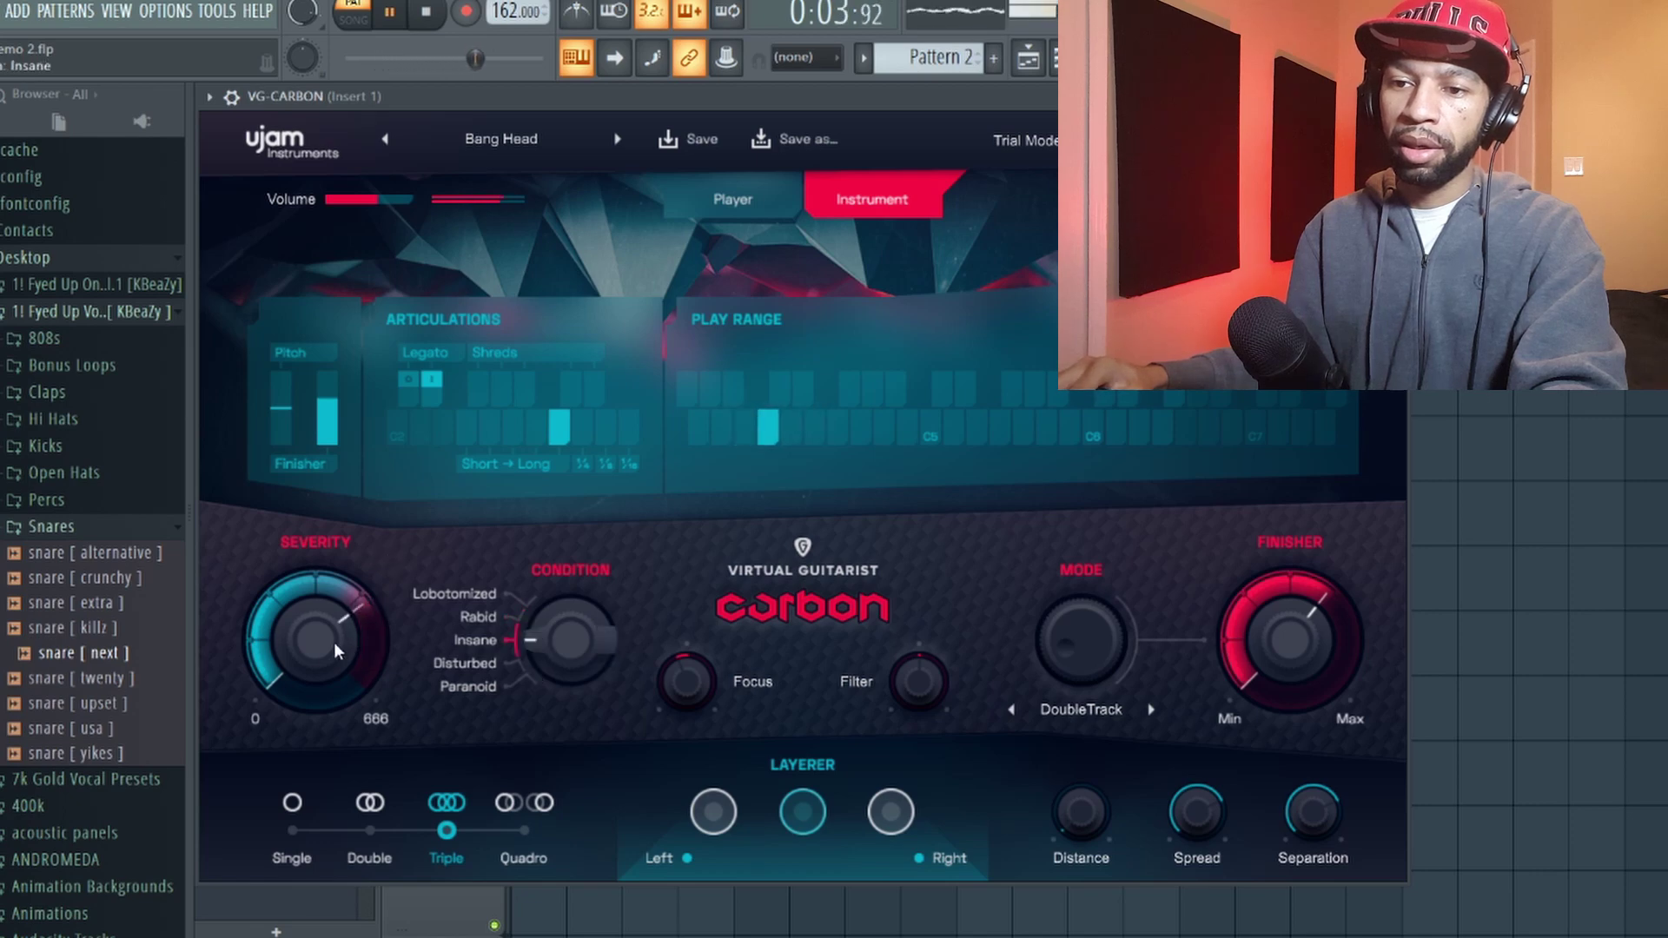
mouse_move(334, 643)
left_mouse_down()
mouse_move(339, 597)
mouse_move(326, 624)
left_mouse_up()
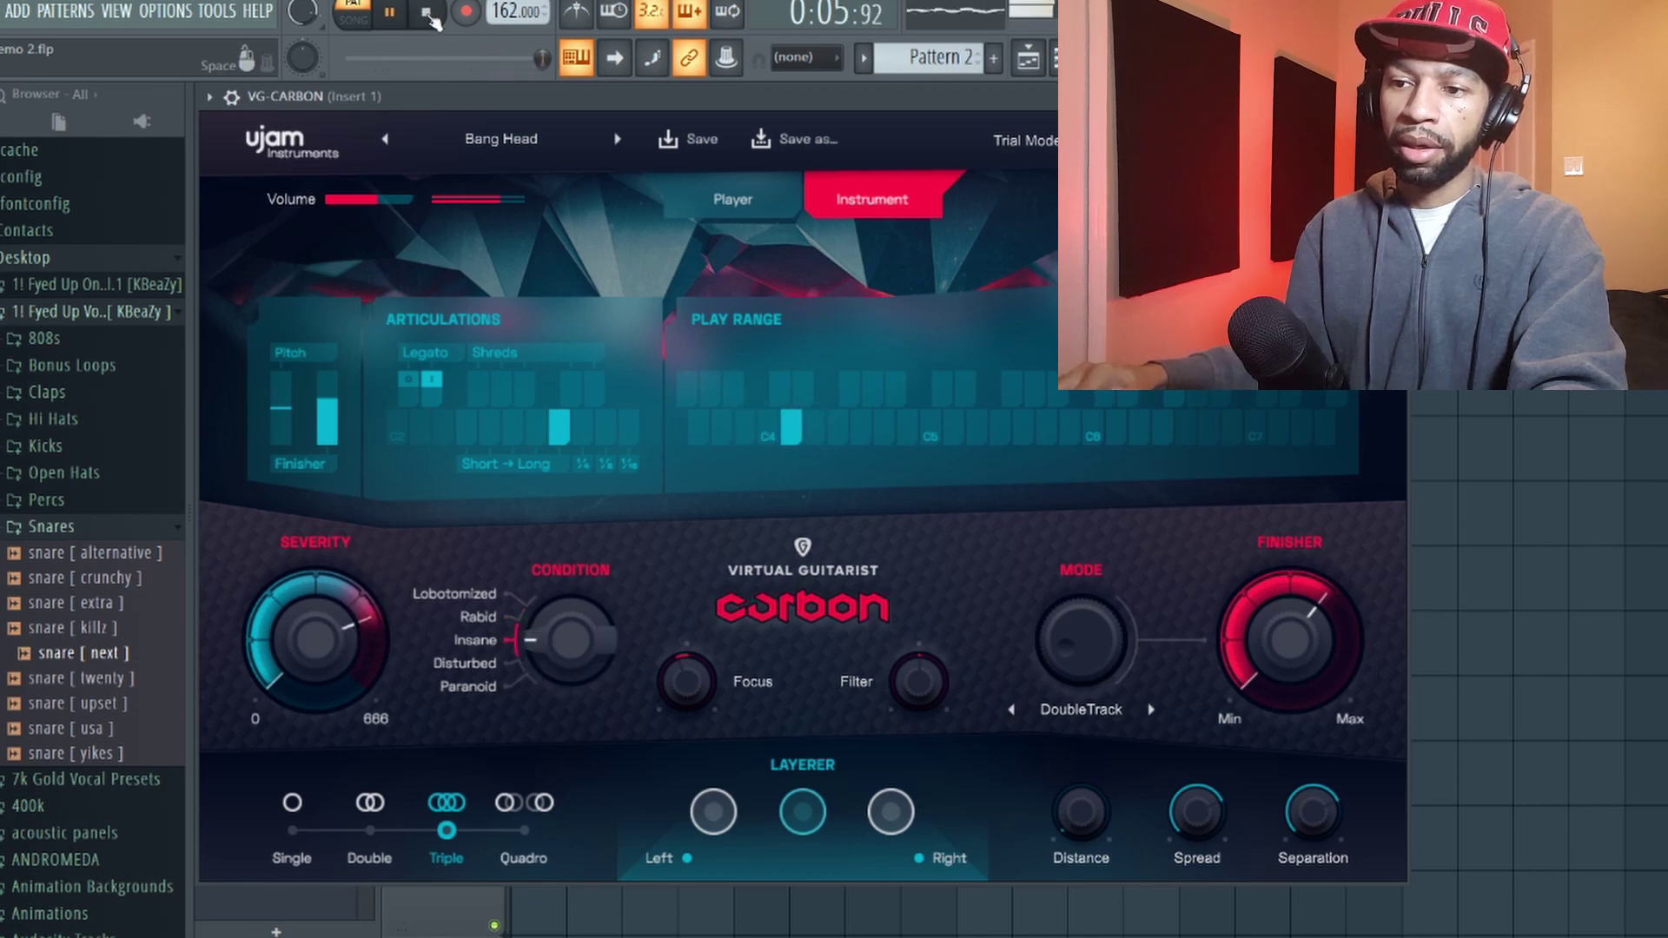
left_click(432, 15)
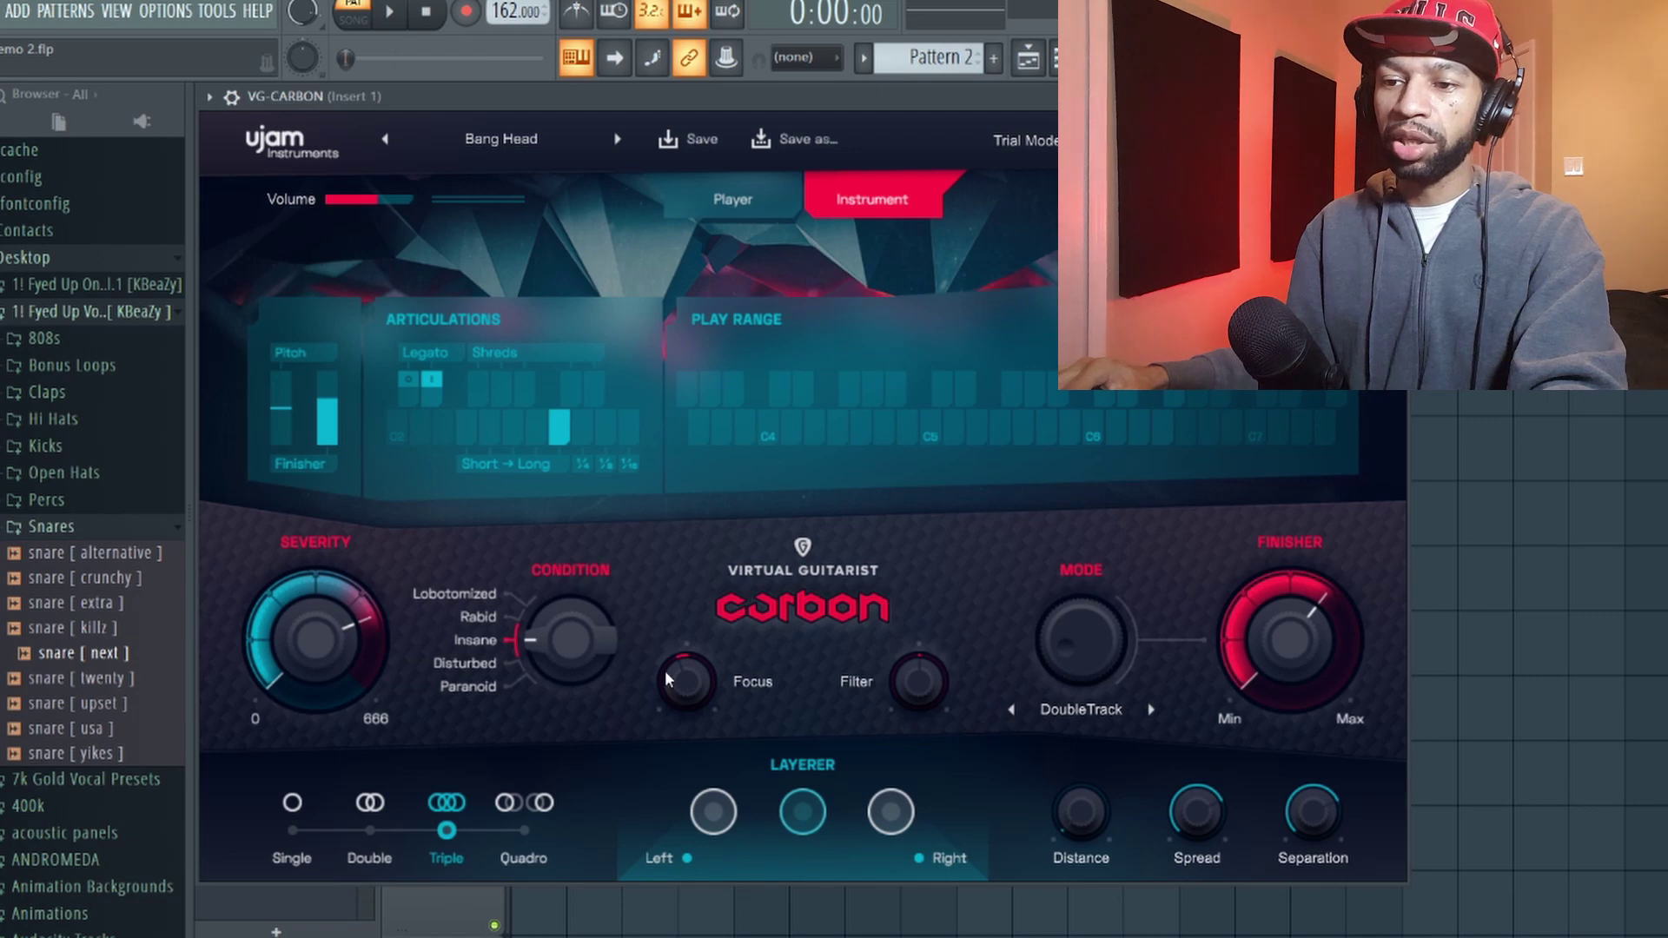
Step: Play the pattern while adjusting the Focus amount, and stop playback
left_click(384, 11)
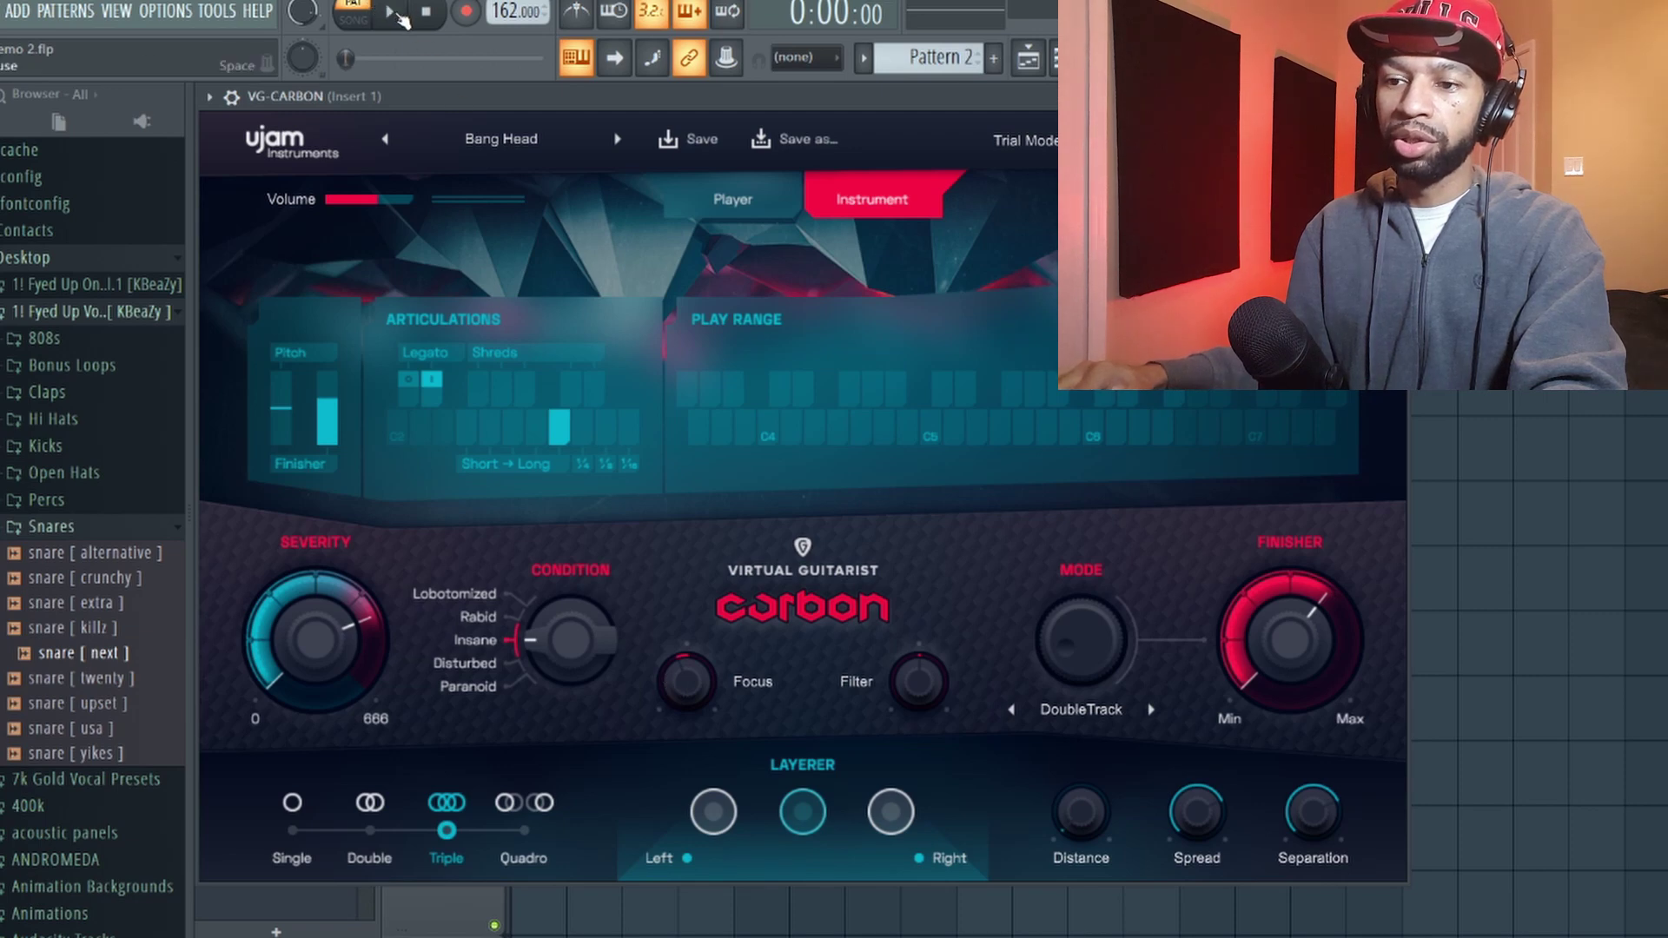
left_click_drag(708, 682, 773, 658)
key("space")
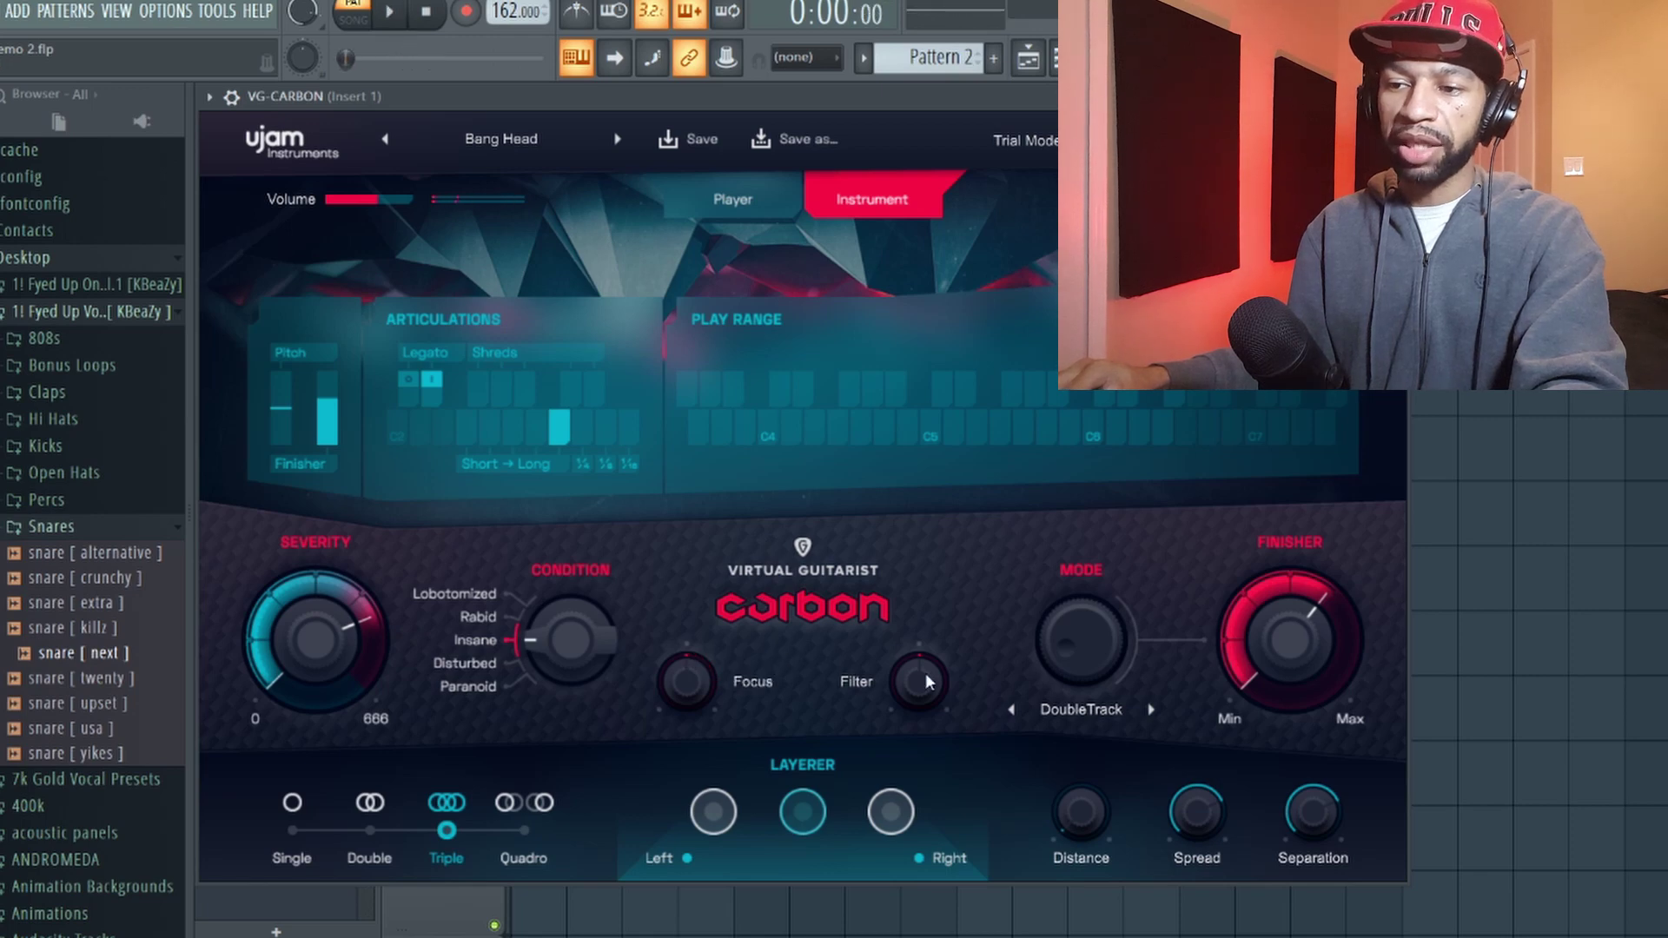
Step: Sweep the Filter down to about -86 % and back to neutral while the pattern plays, and stop playback
key("space")
left_click_drag(924, 675, 895, 769)
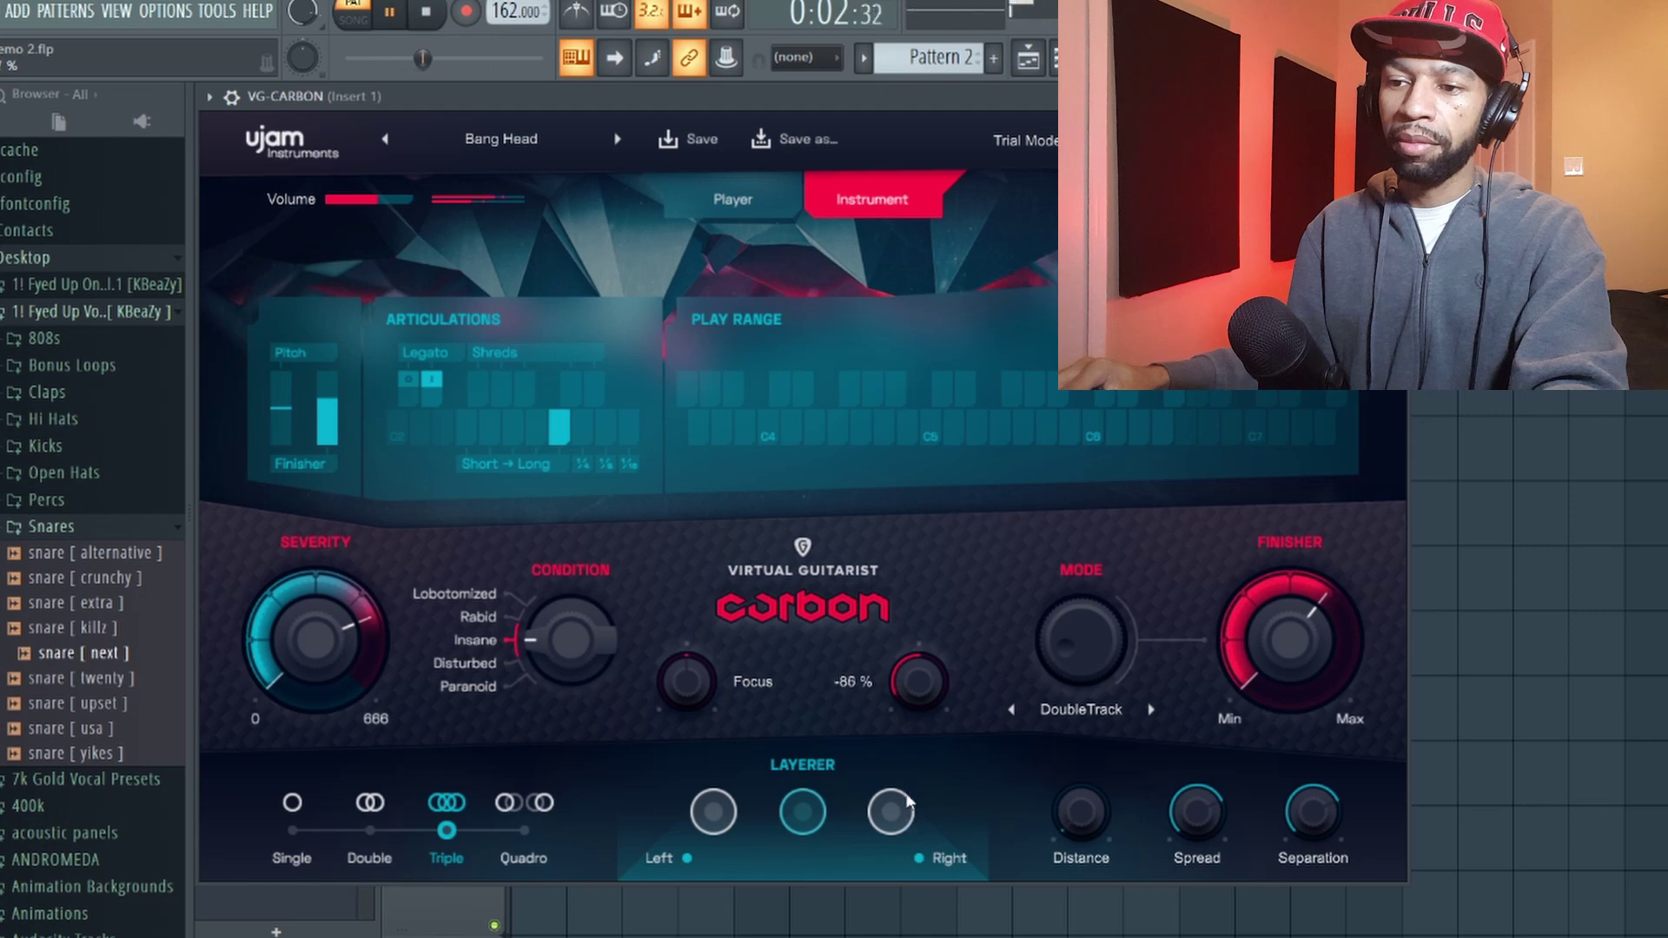
left_click_drag(916, 709, 977, 670)
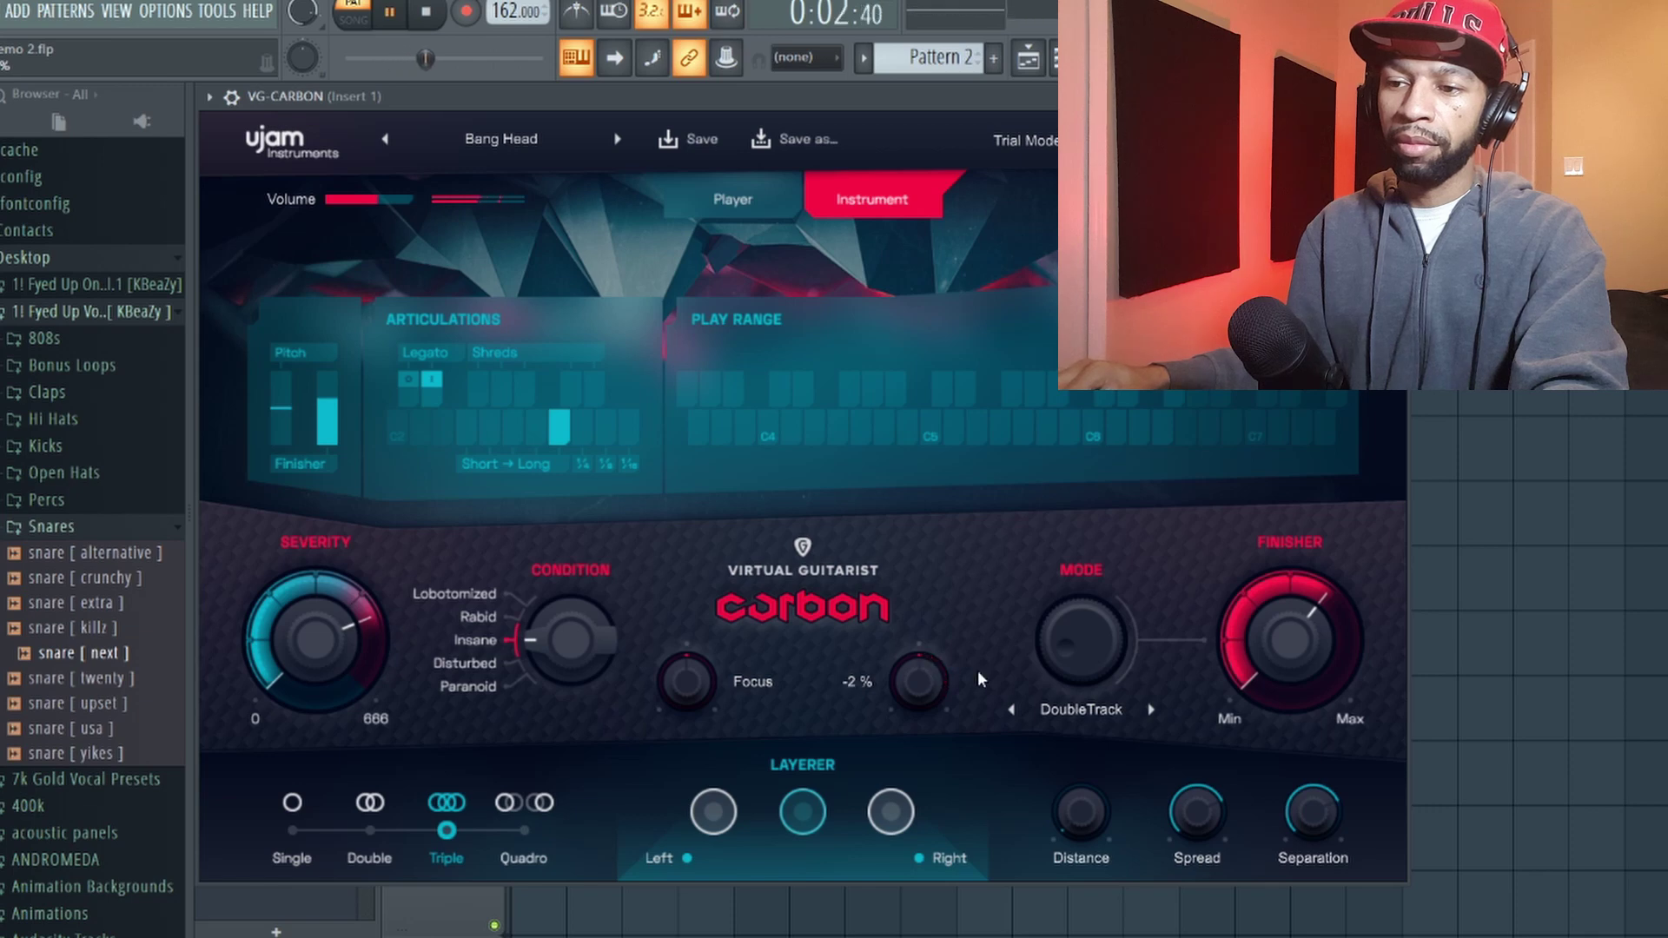
key("space")
right_click(910, 688)
left_click(915, 684)
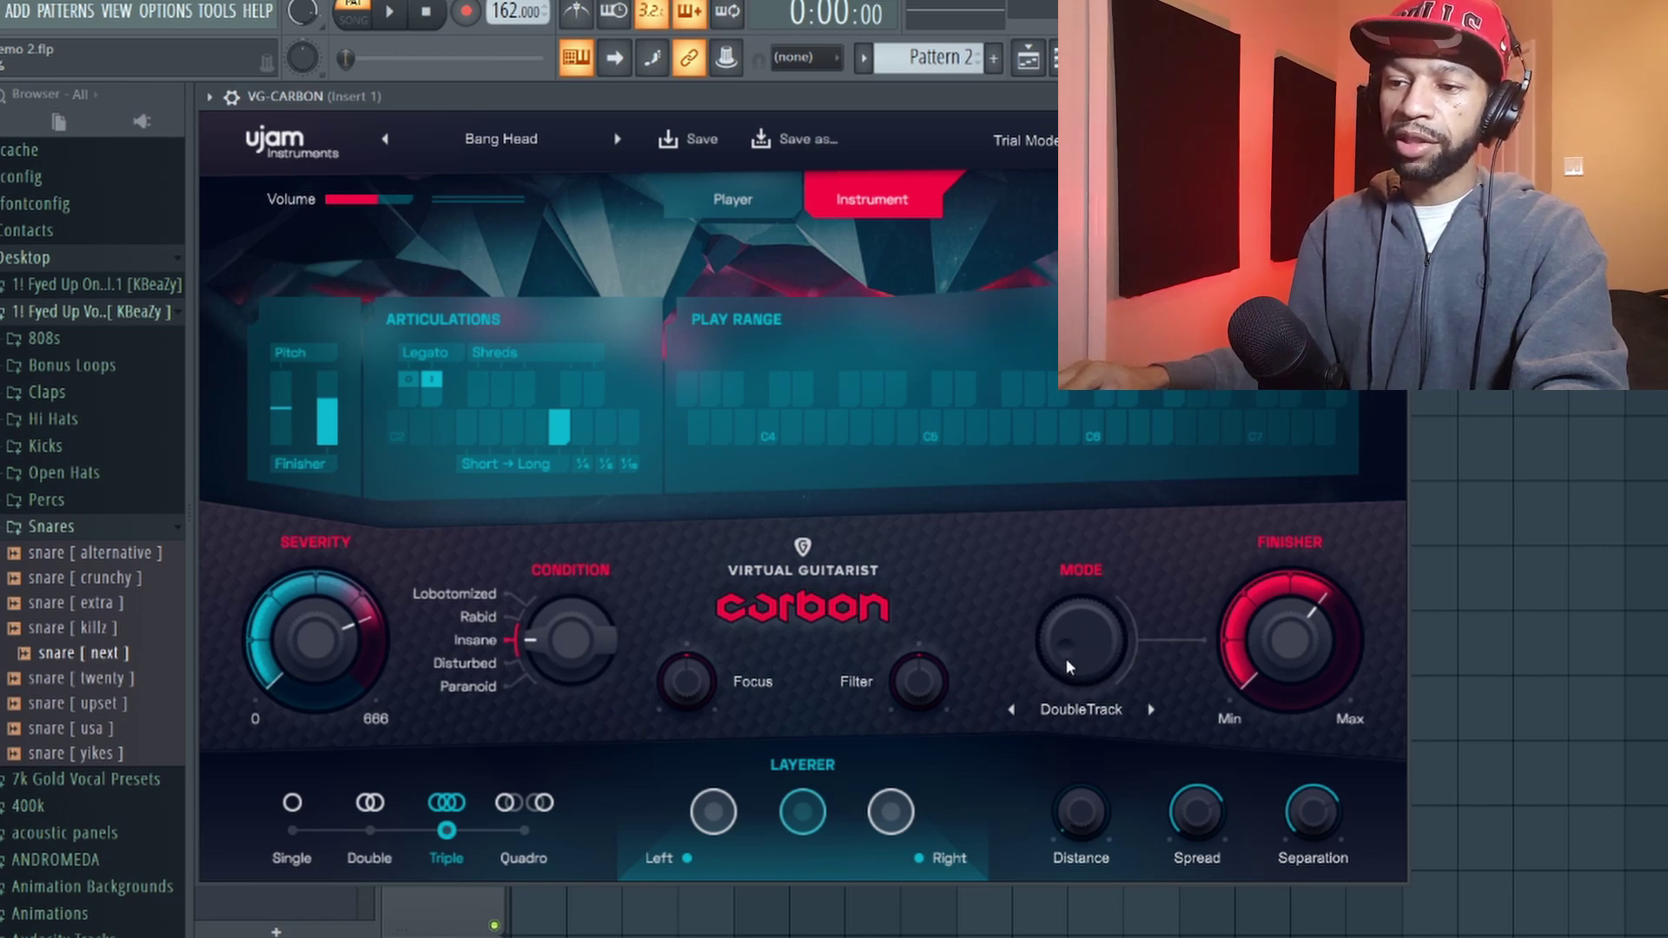
Step: Browse the Finisher modes, choose Spacey, and set the Finisher amount to about 53 %
left_click(1084, 709)
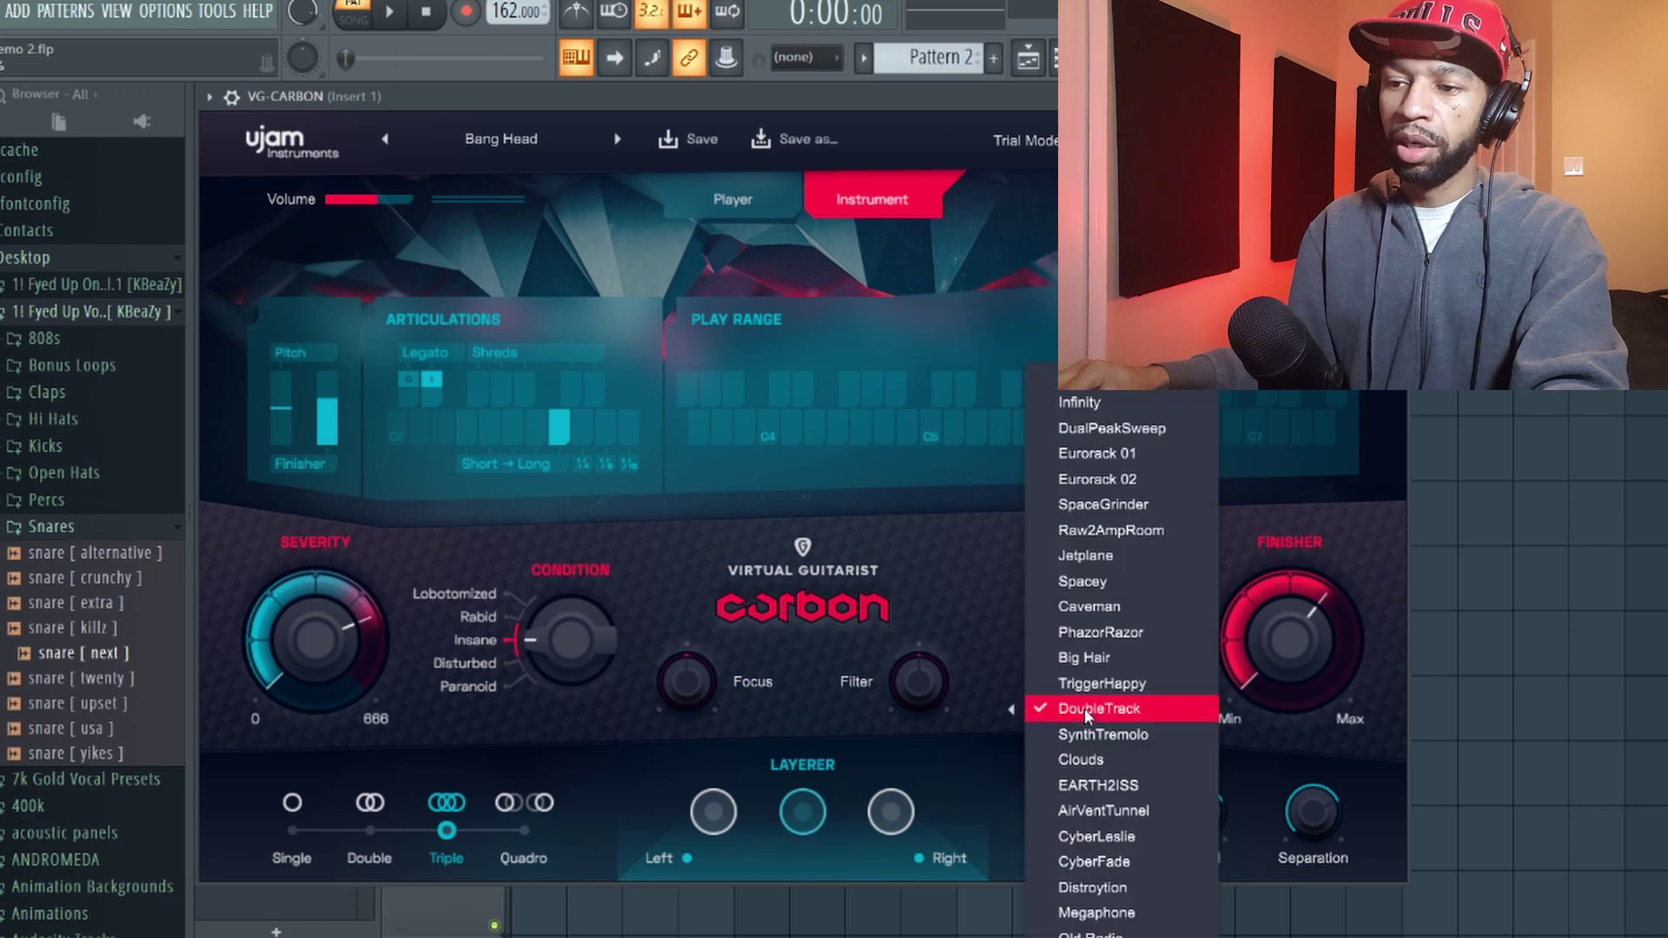
scroll(1106, 886, "down", 5)
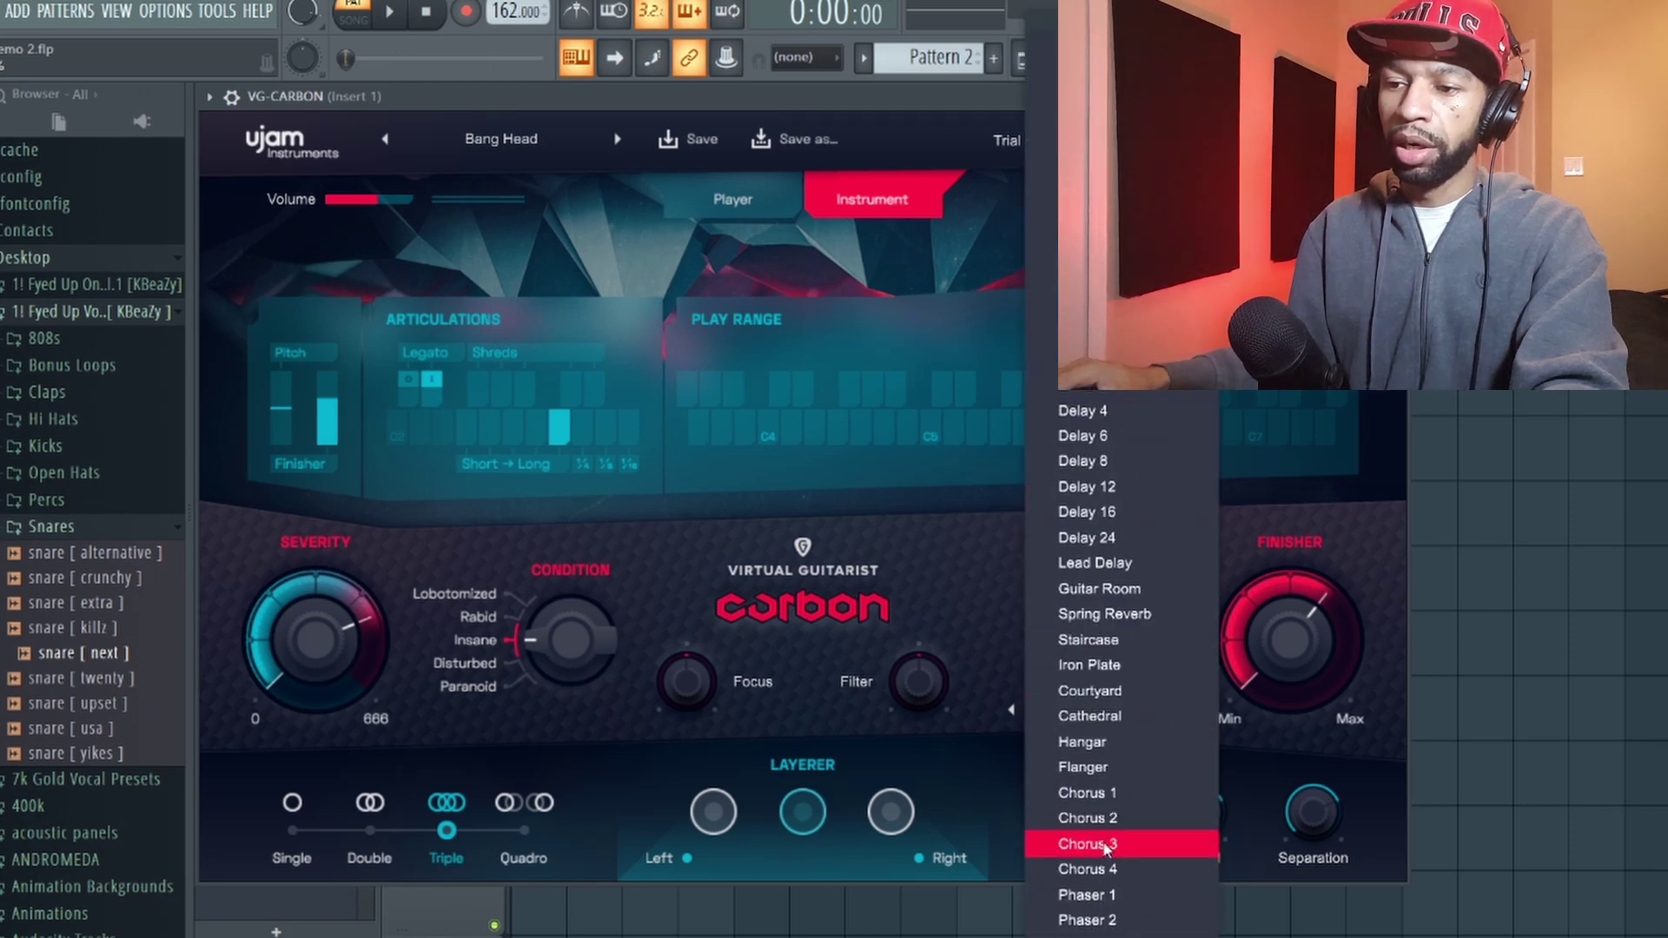
scroll(1106, 842, "up", 5)
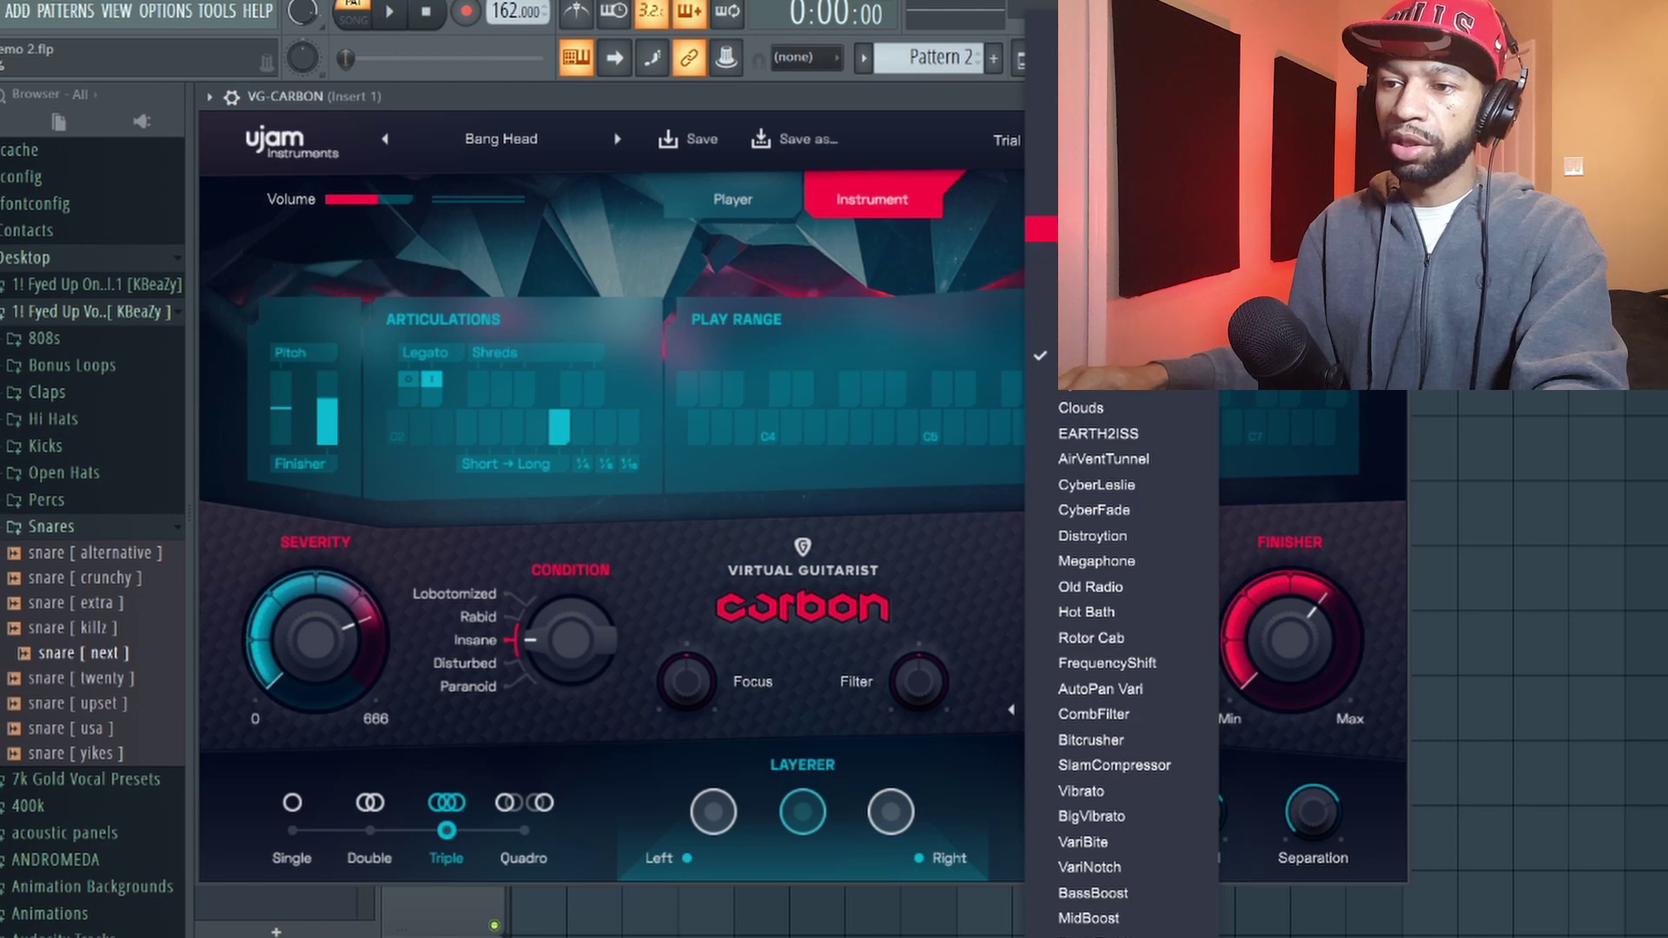
left_click(1106, 230)
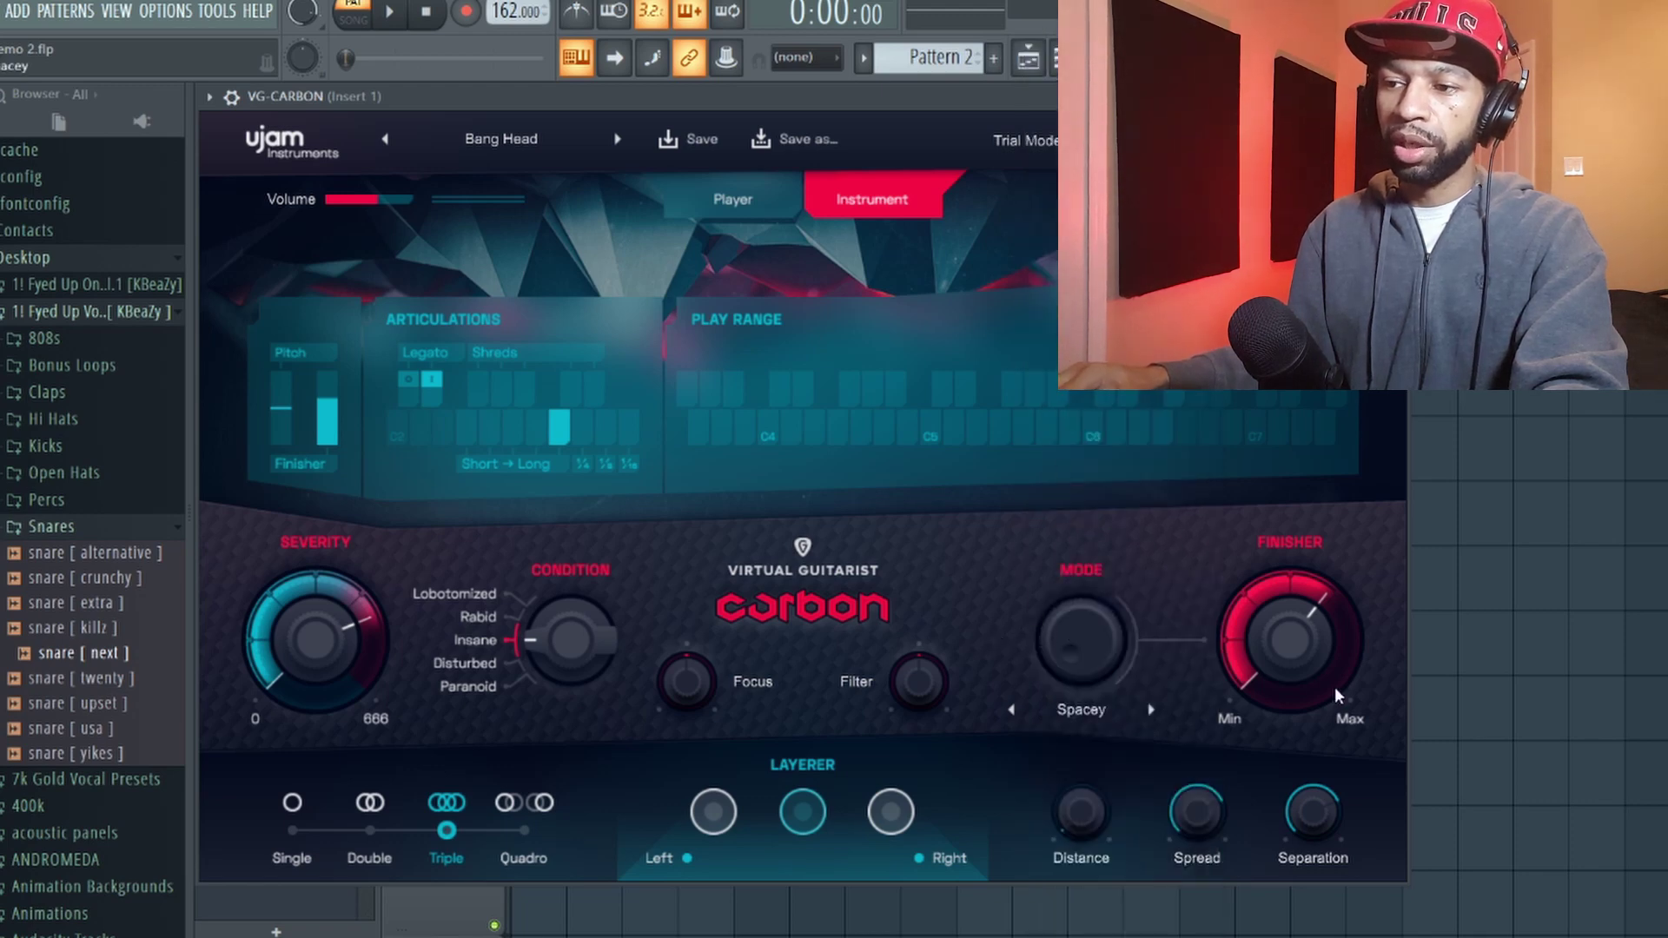
left_click_drag(1299, 631, 1289, 664)
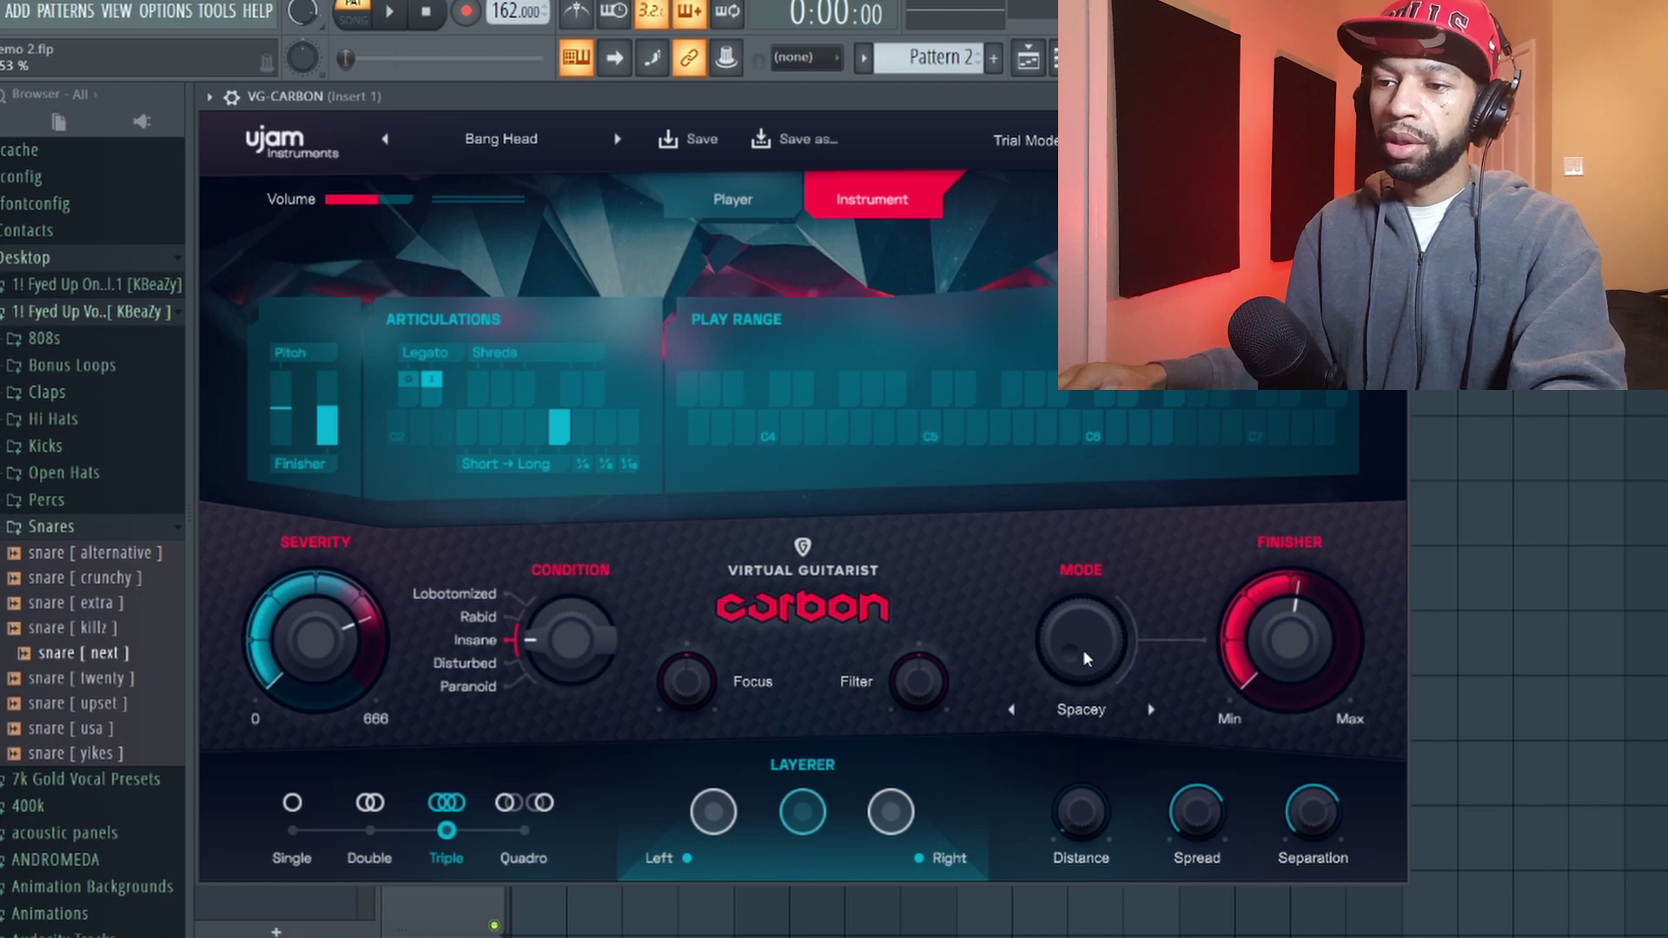
Step: Play the pattern with Finisher amounts of about 94 % in Spacey mode and about 16 % in Clouds mode
key("space")
left_click_drag(1266, 655, 1239, 614)
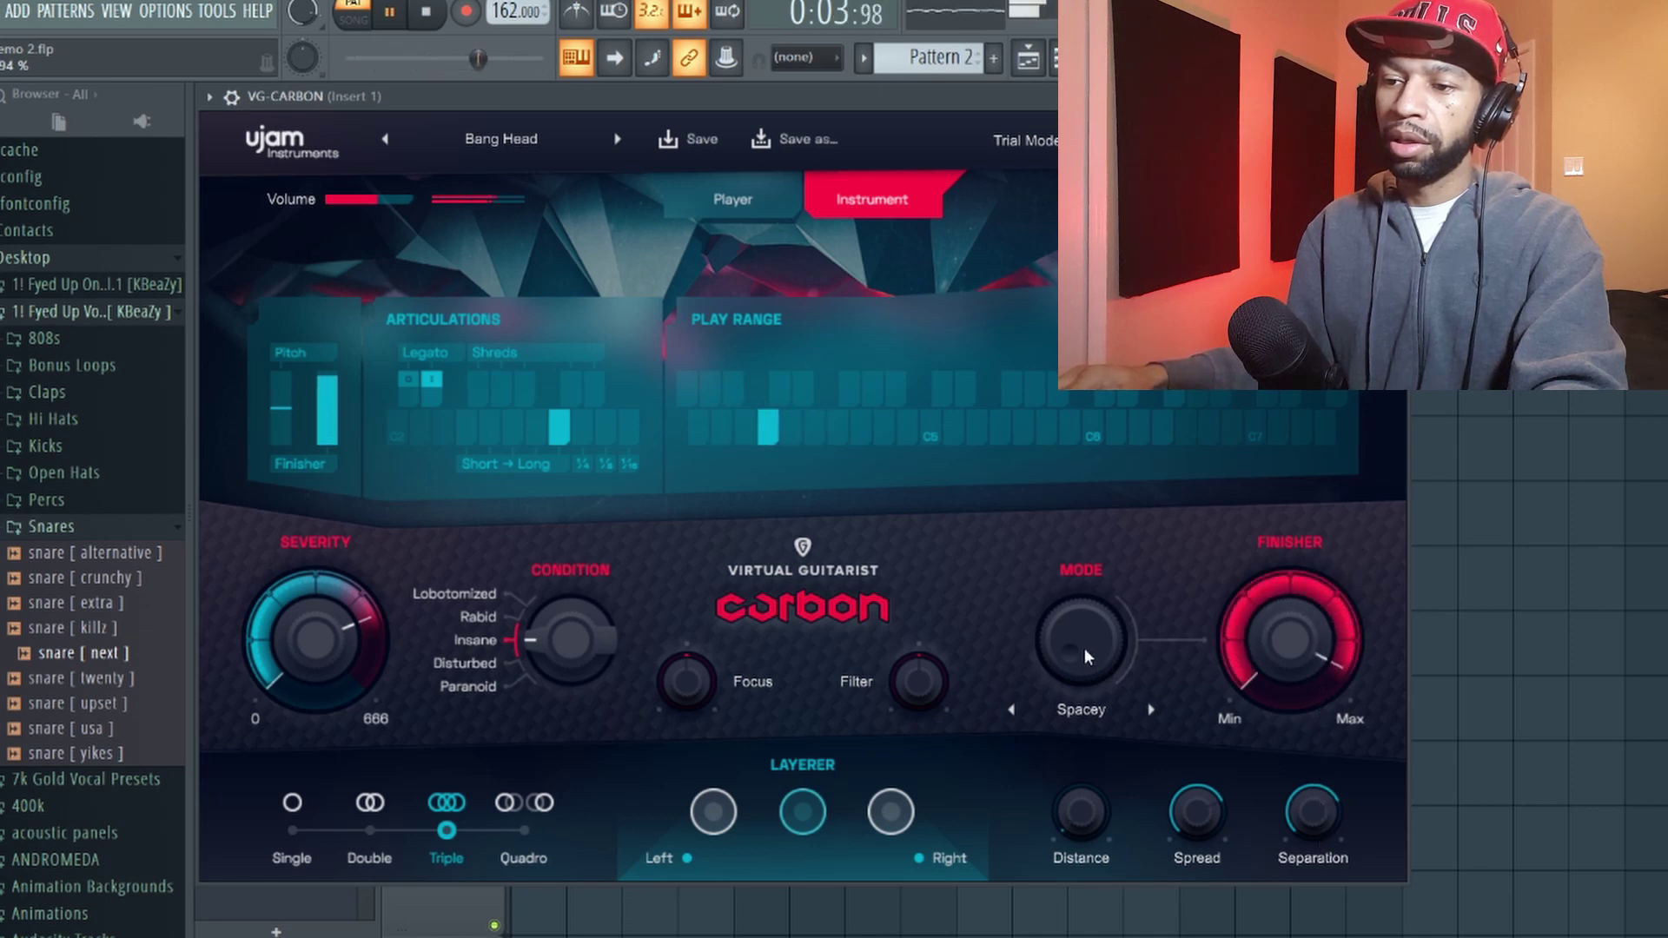
left_click_drag(1084, 648, 1077, 622)
left_click_drag(1234, 634, 1301, 852)
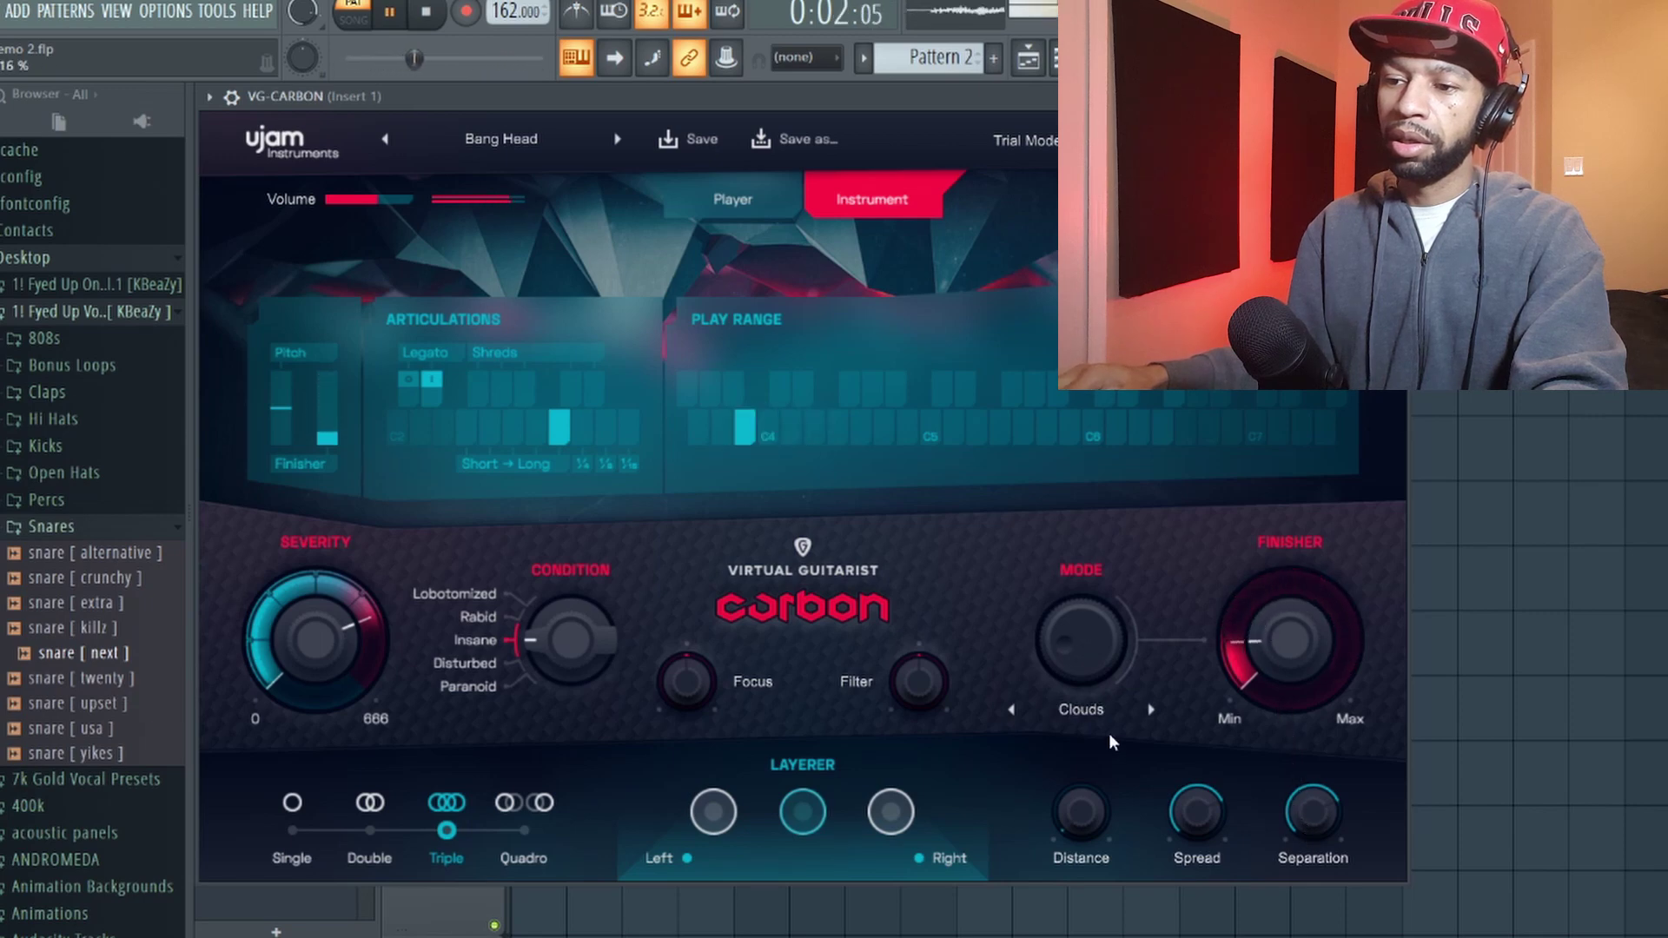
Step: Audition the Finisher modes EARTH2ISS and Old Radio while varying the Finisher amount, ending at about 19 %
mouse_move(1082, 664)
left_mouse_down()
mouse_move(1076, 686)
mouse_move(1071, 655)
left_mouse_up()
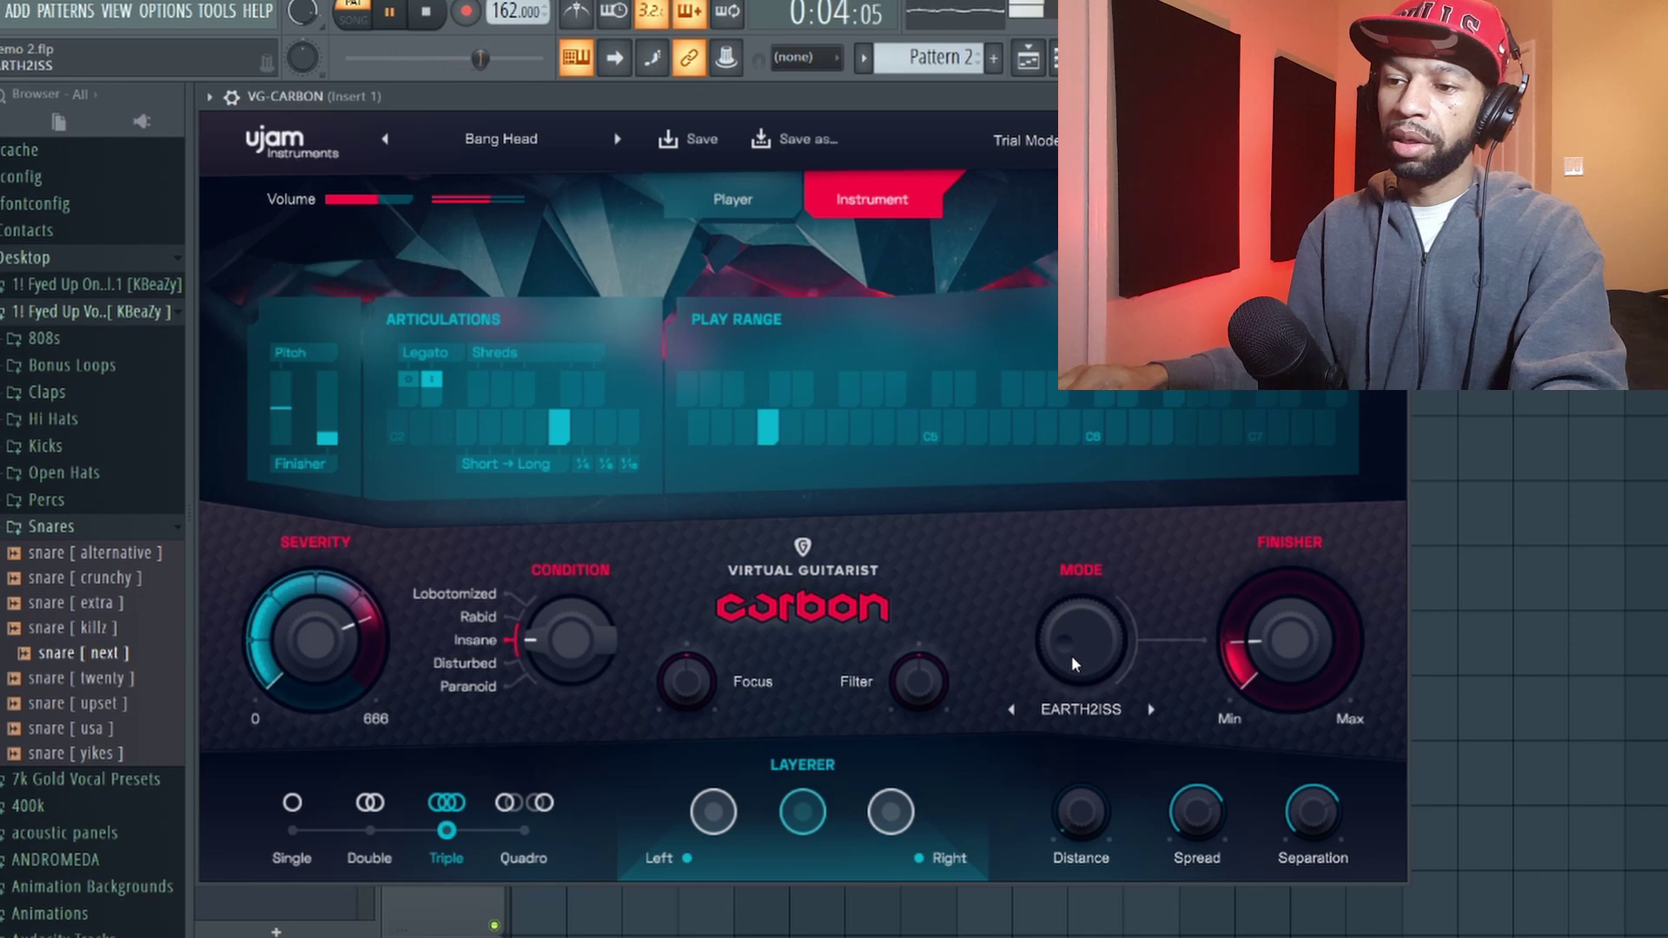
left_click_drag(1295, 655, 1076, 624)
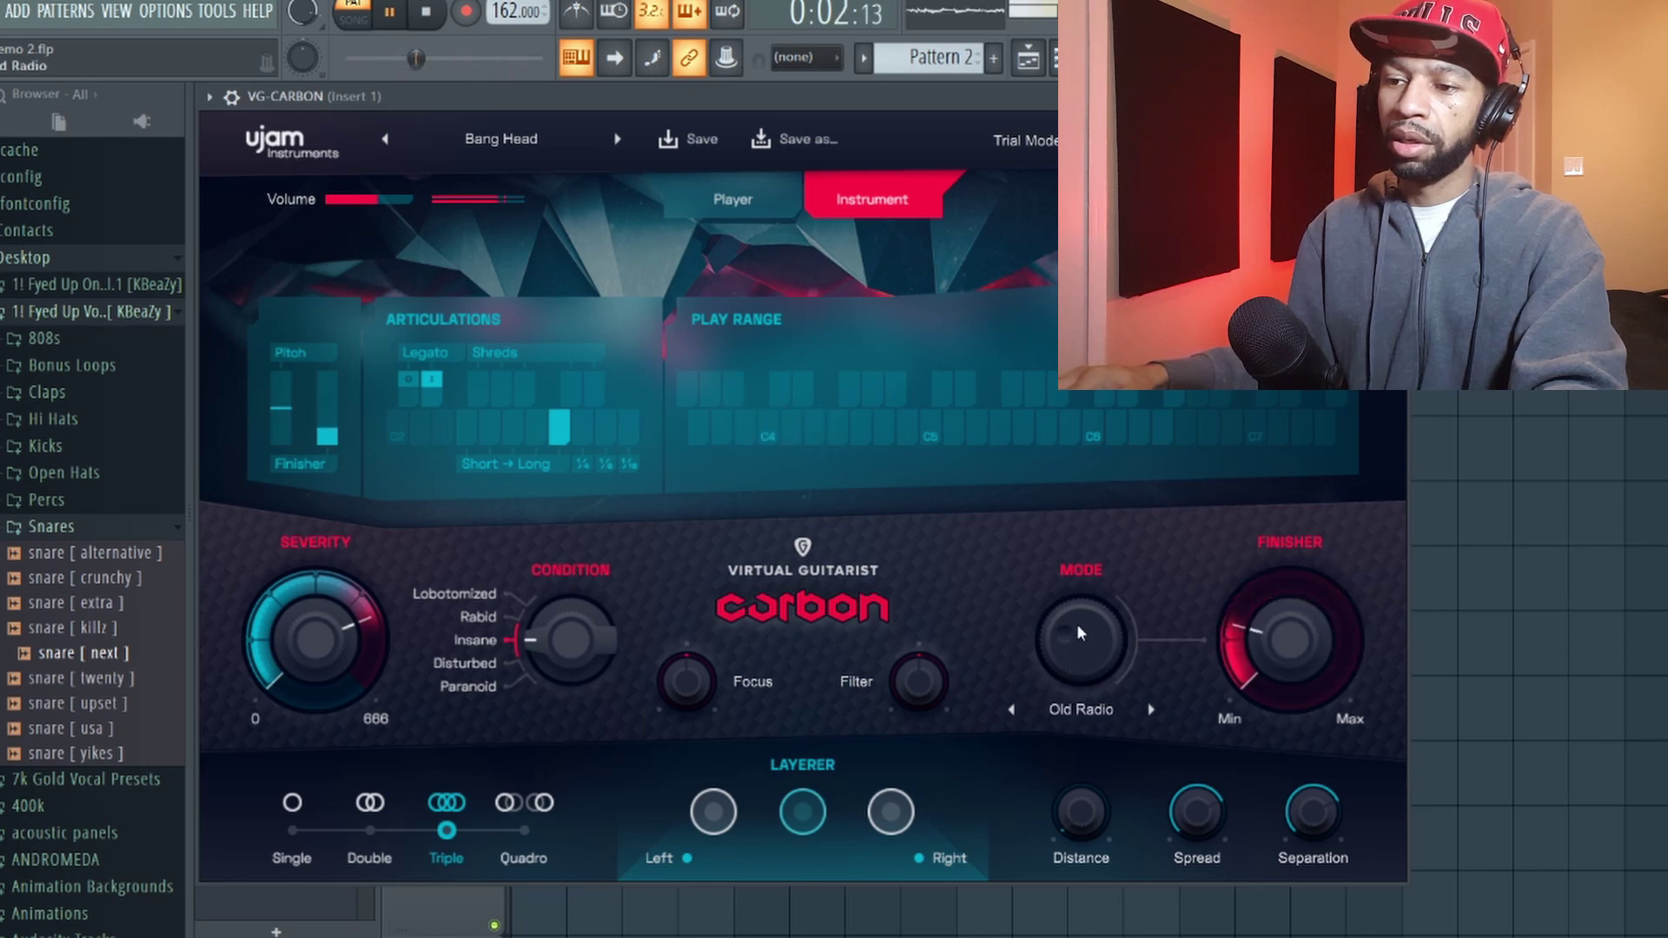
left_click_drag(1279, 616, 1247, 682)
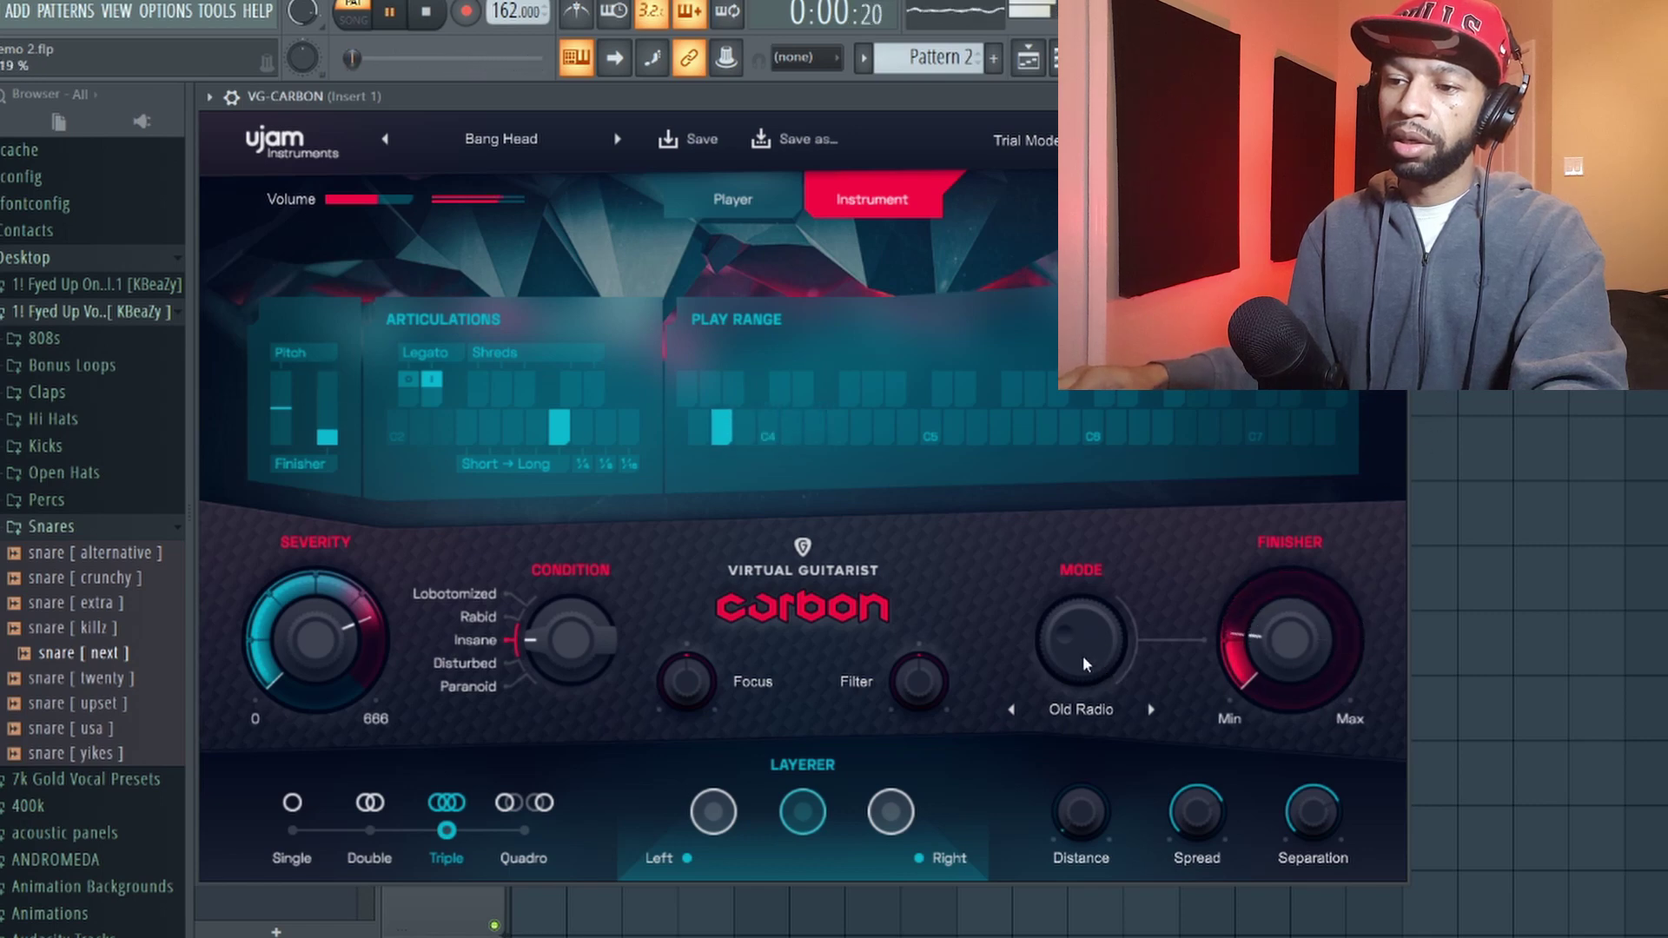
Step: Audition further Finisher modes up to Chorus 4 with varied amounts, set the Finisher to about 67 %, and stop playback
left_click_drag(1082, 655, 1072, 610)
mouse_move(1273, 644)
left_mouse_down()
mouse_move(1294, 575)
mouse_move(1398, 409)
mouse_move(1358, 550)
mouse_move(1243, 647)
left_mouse_up()
left_click_drag(1131, 642, 1112, 576)
left_click_drag(1243, 647, 1299, 630)
left_click_drag(1120, 675, 1092, 632)
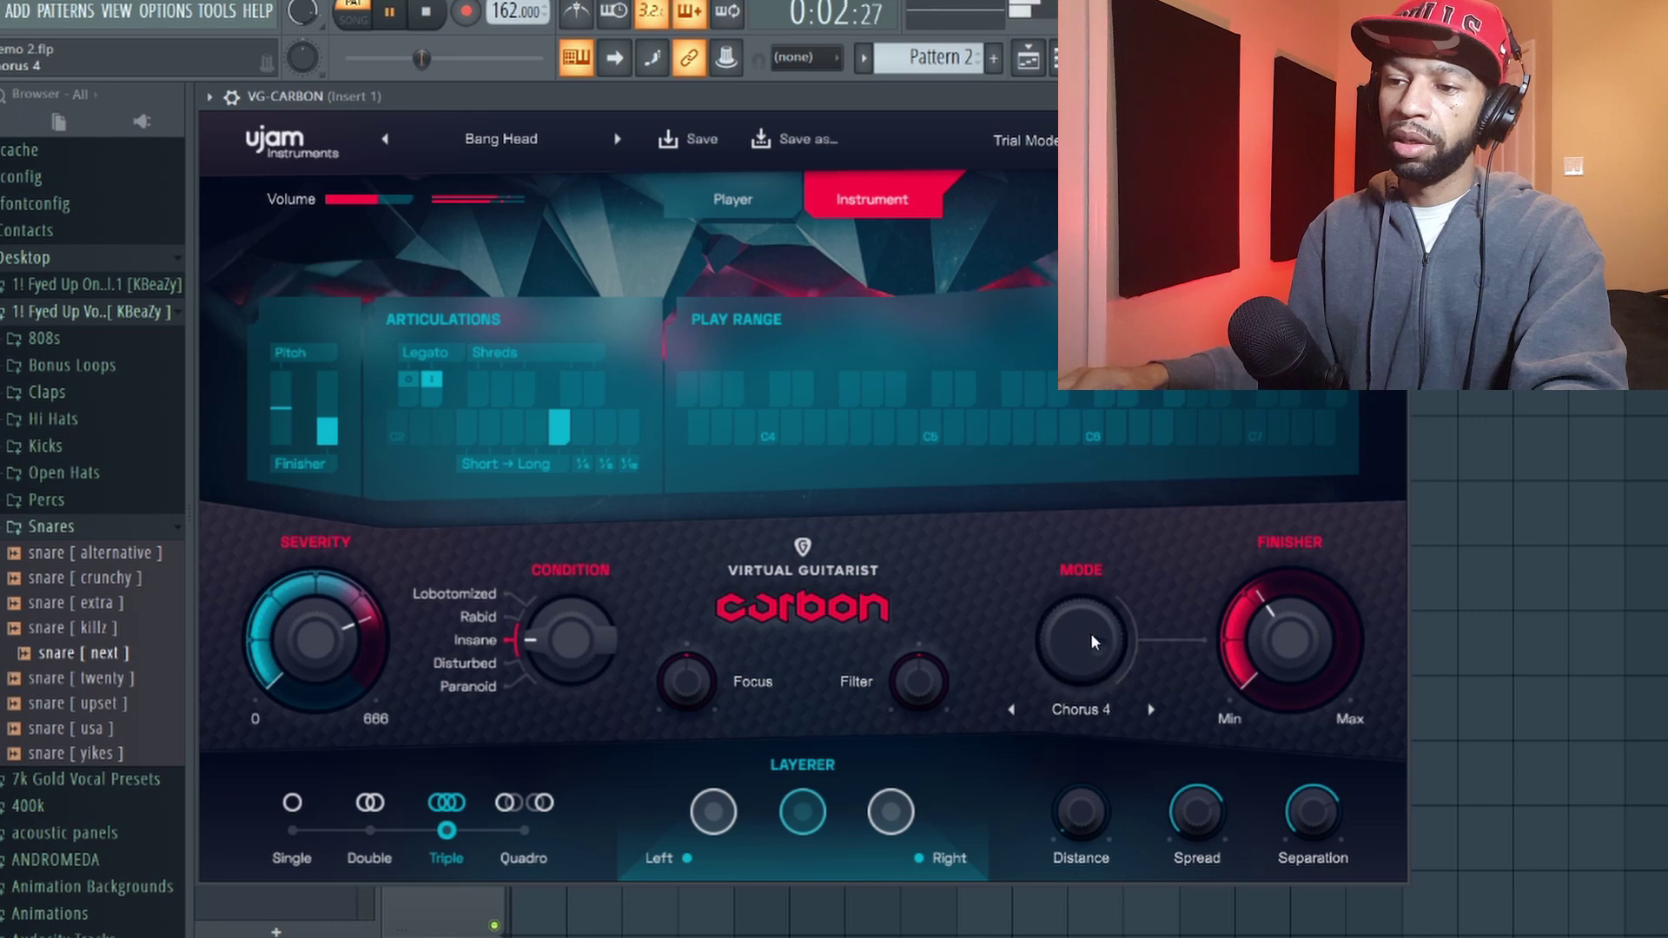
left_click_drag(1227, 636, 1326, 565)
key("space")
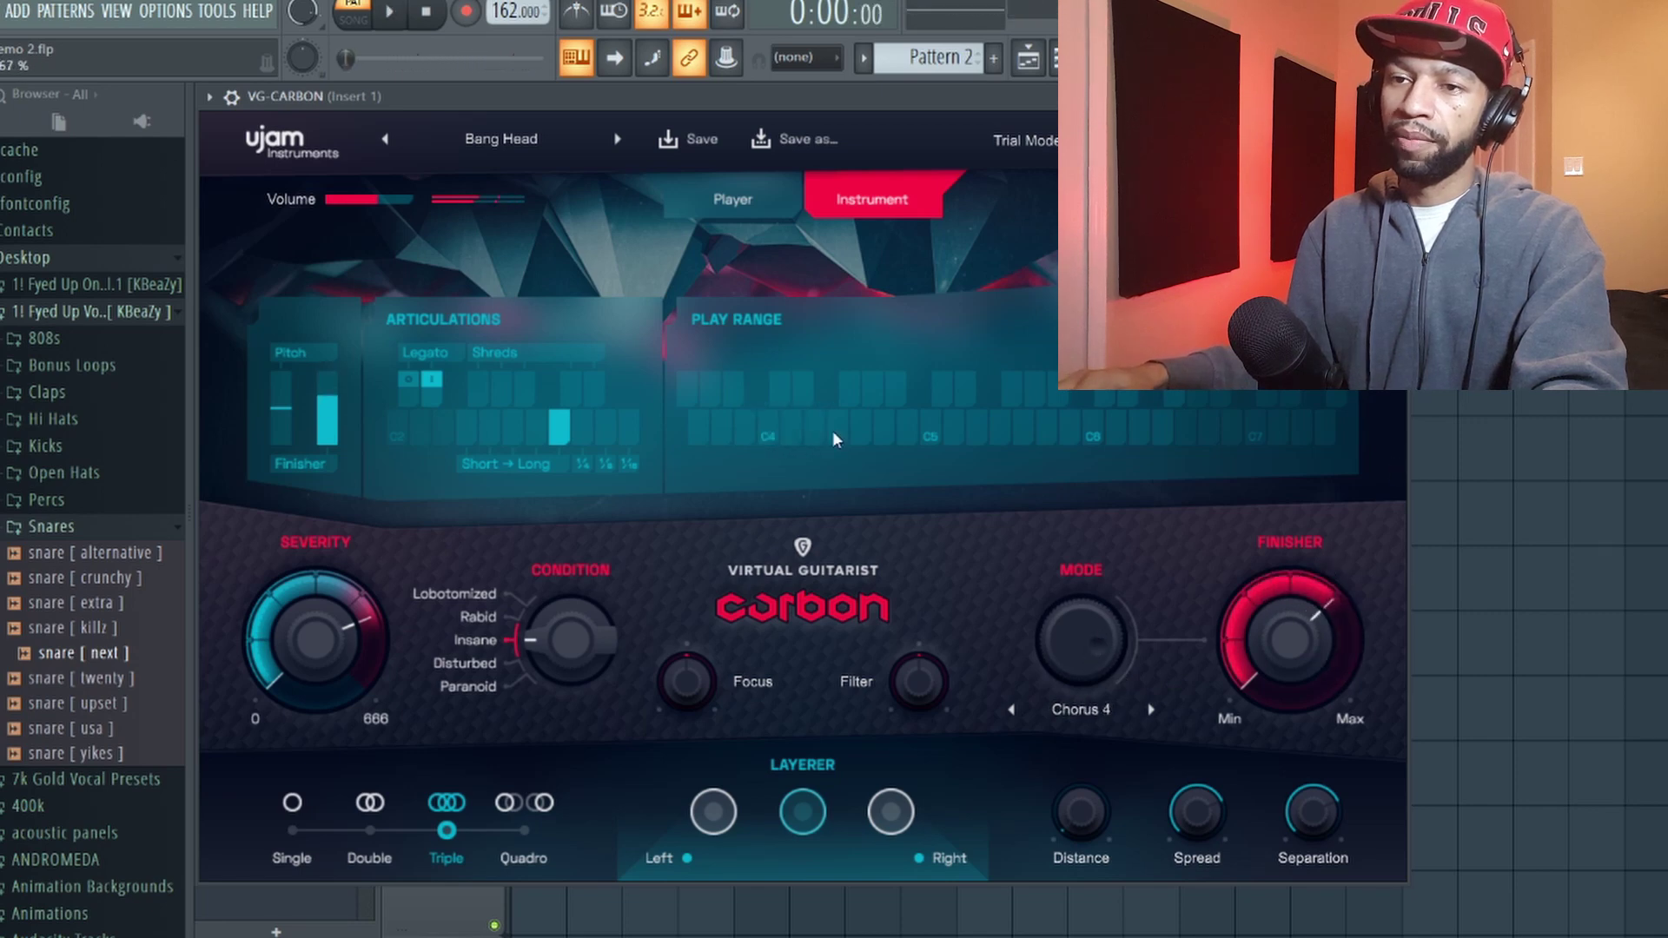
Step: Load the next preset, Du Willst, and cycle the Layerer through Single, Double and Triple back to Quadro
left_click(617, 139)
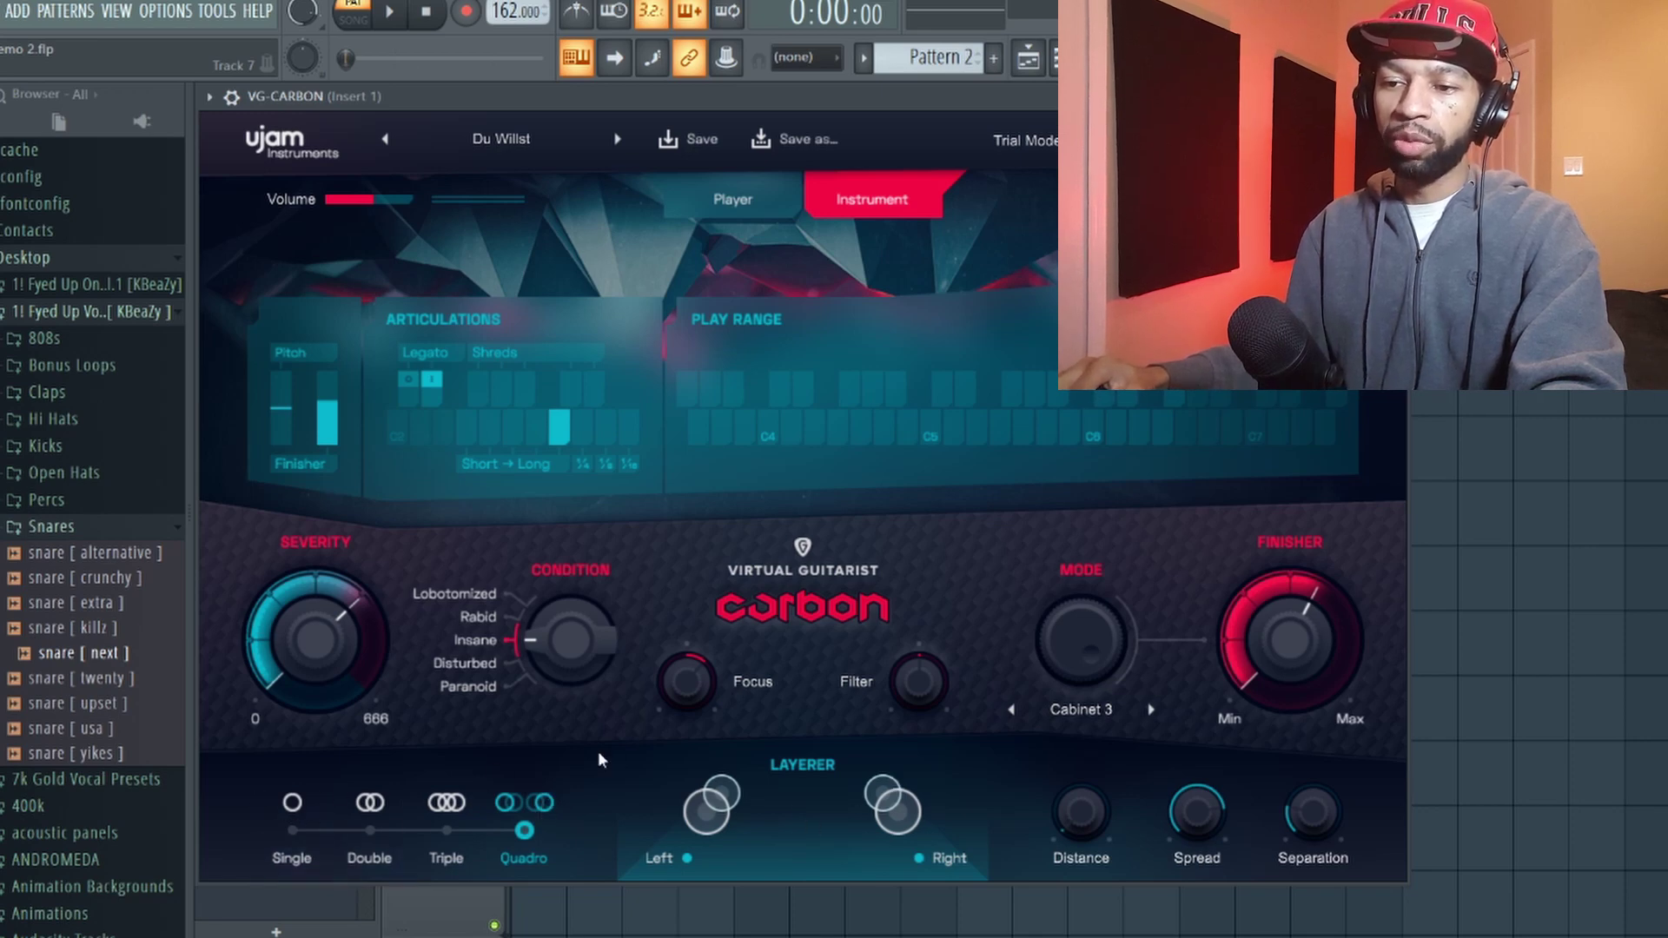
left_click(302, 804)
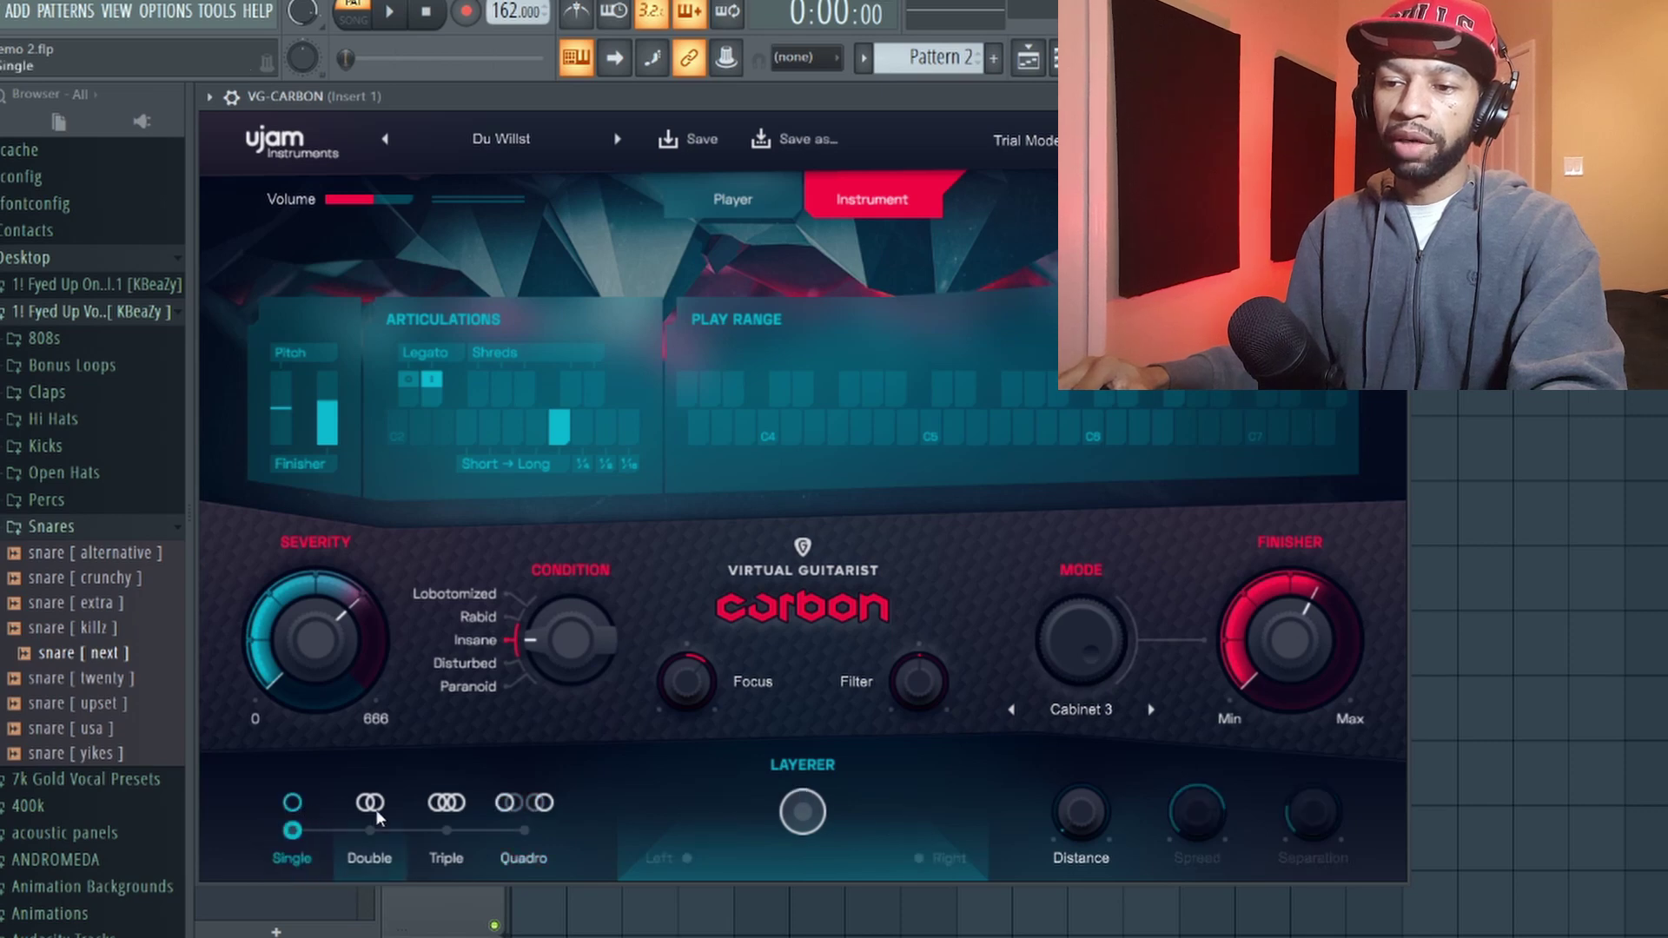
left_click(373, 810)
left_click(449, 801)
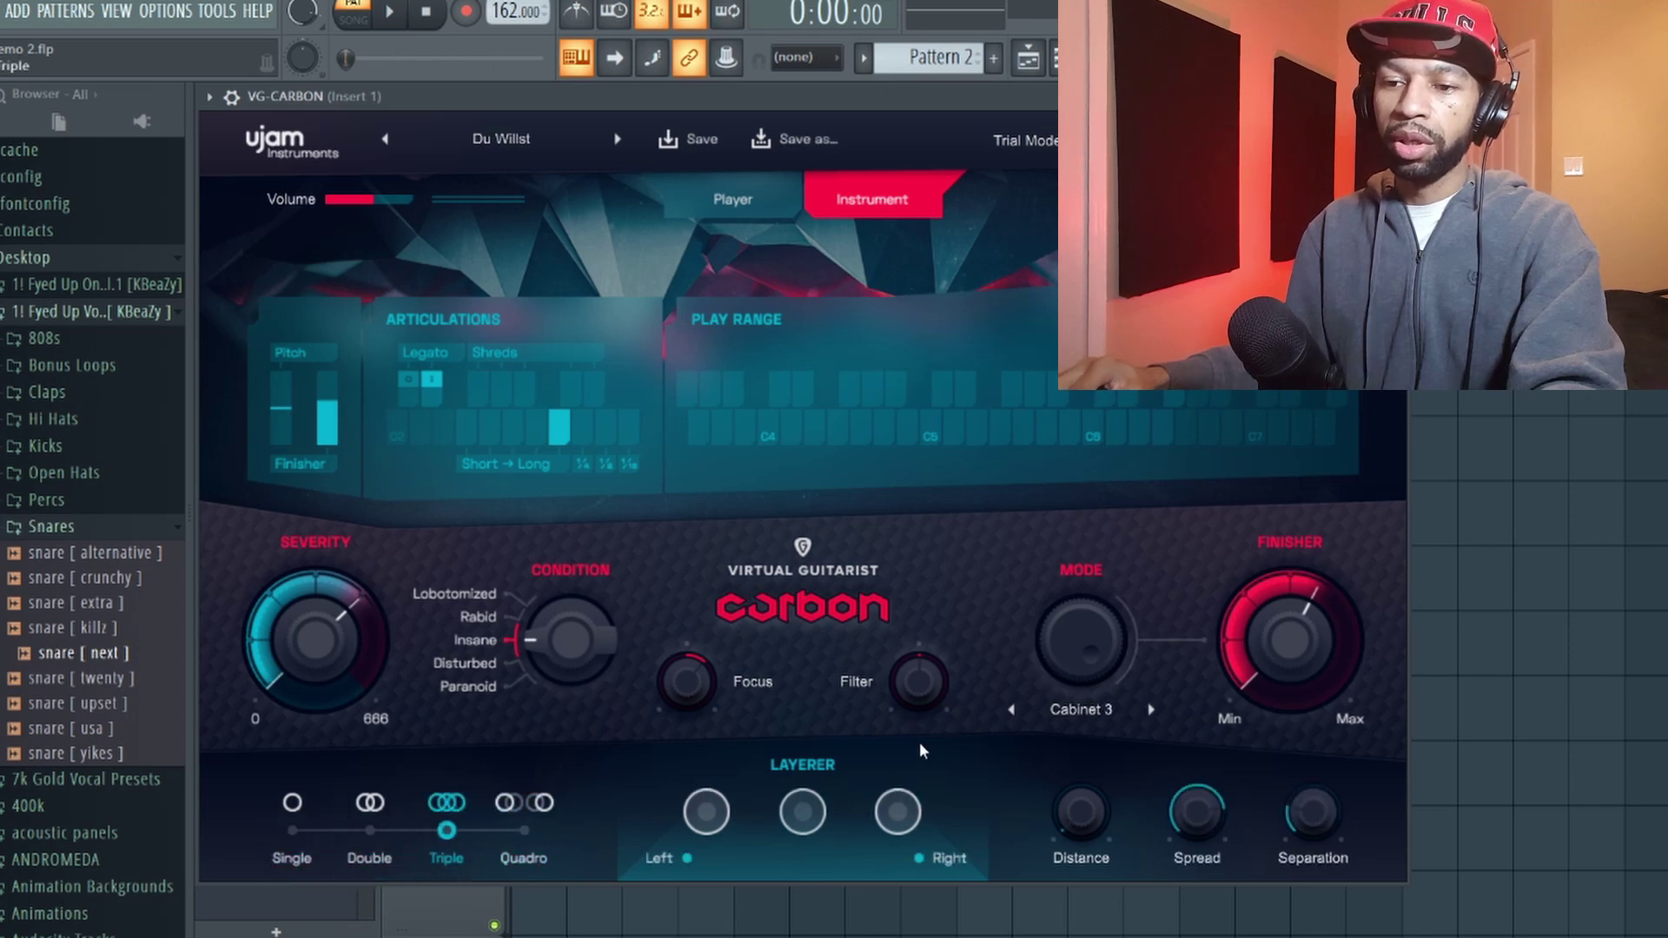
left_click(526, 803)
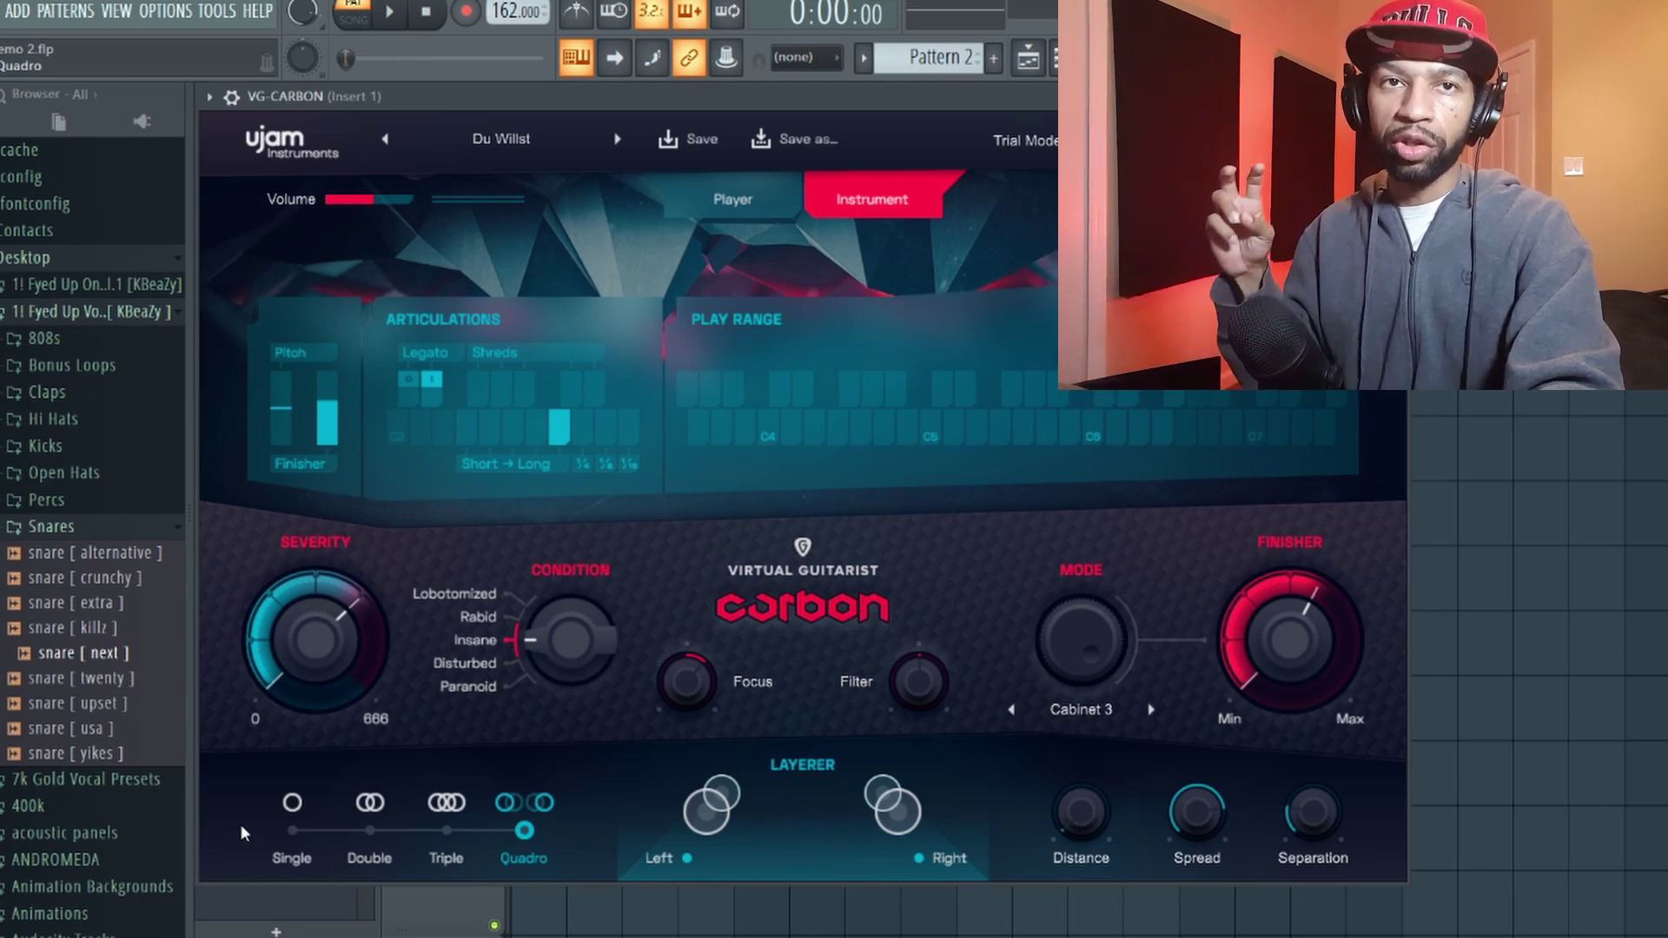
Step: Play the pattern while switching the Layerer from Single through Double and Triple back to Quadro, and stop playback
left_click(292, 804)
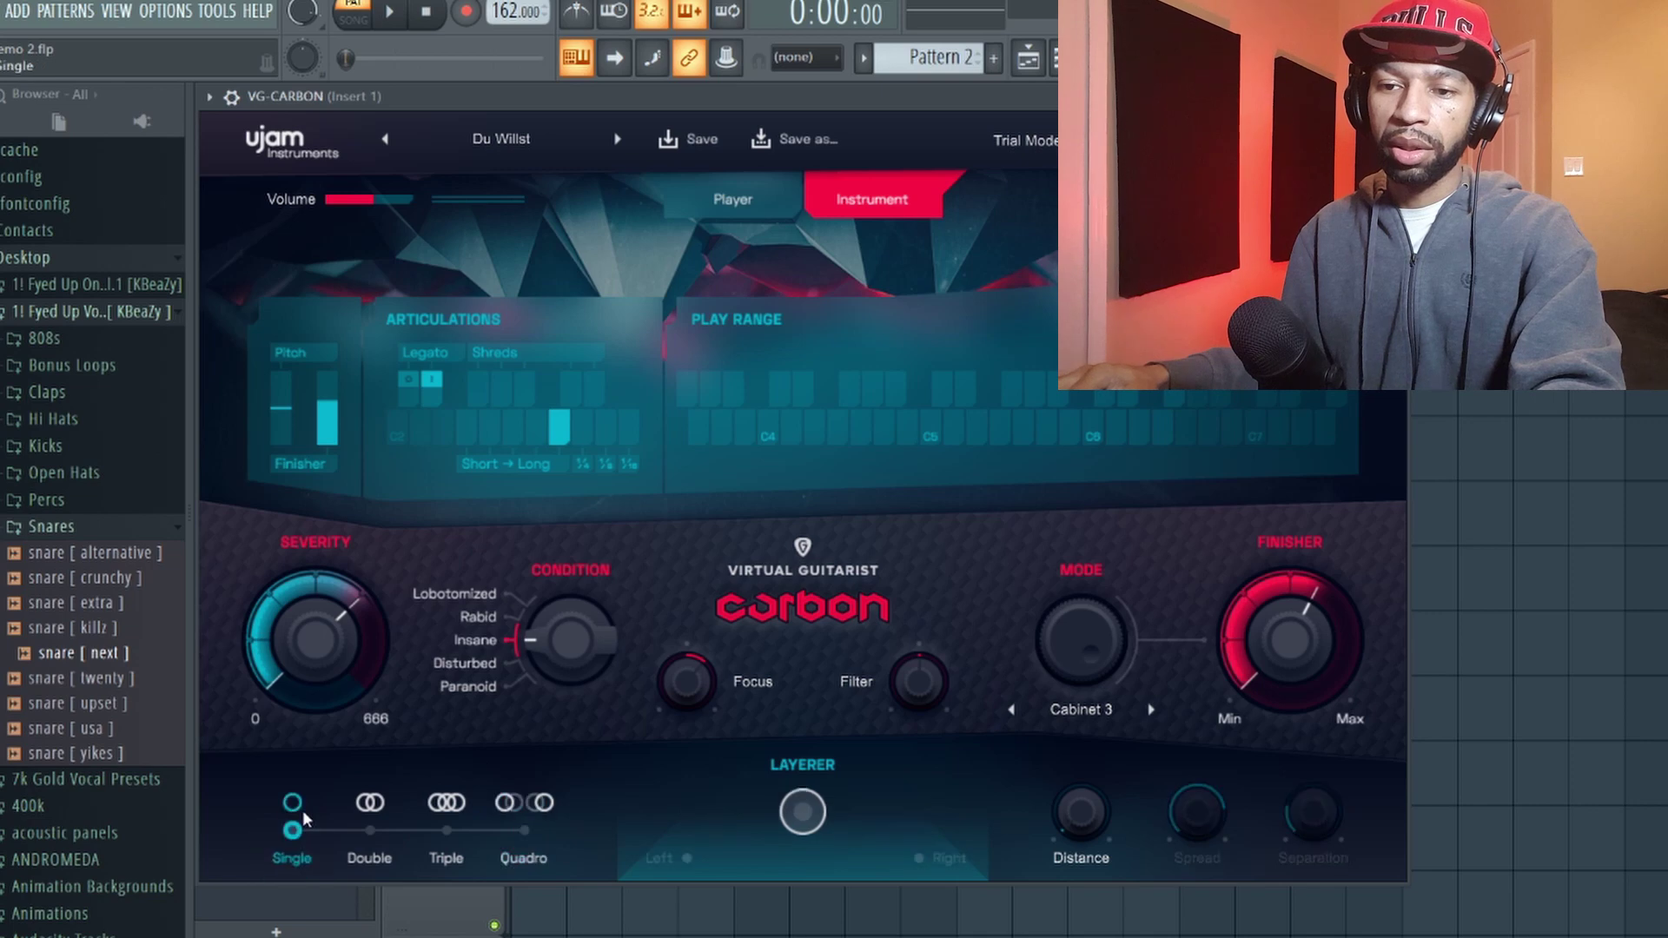
key("space")
left_click(380, 805)
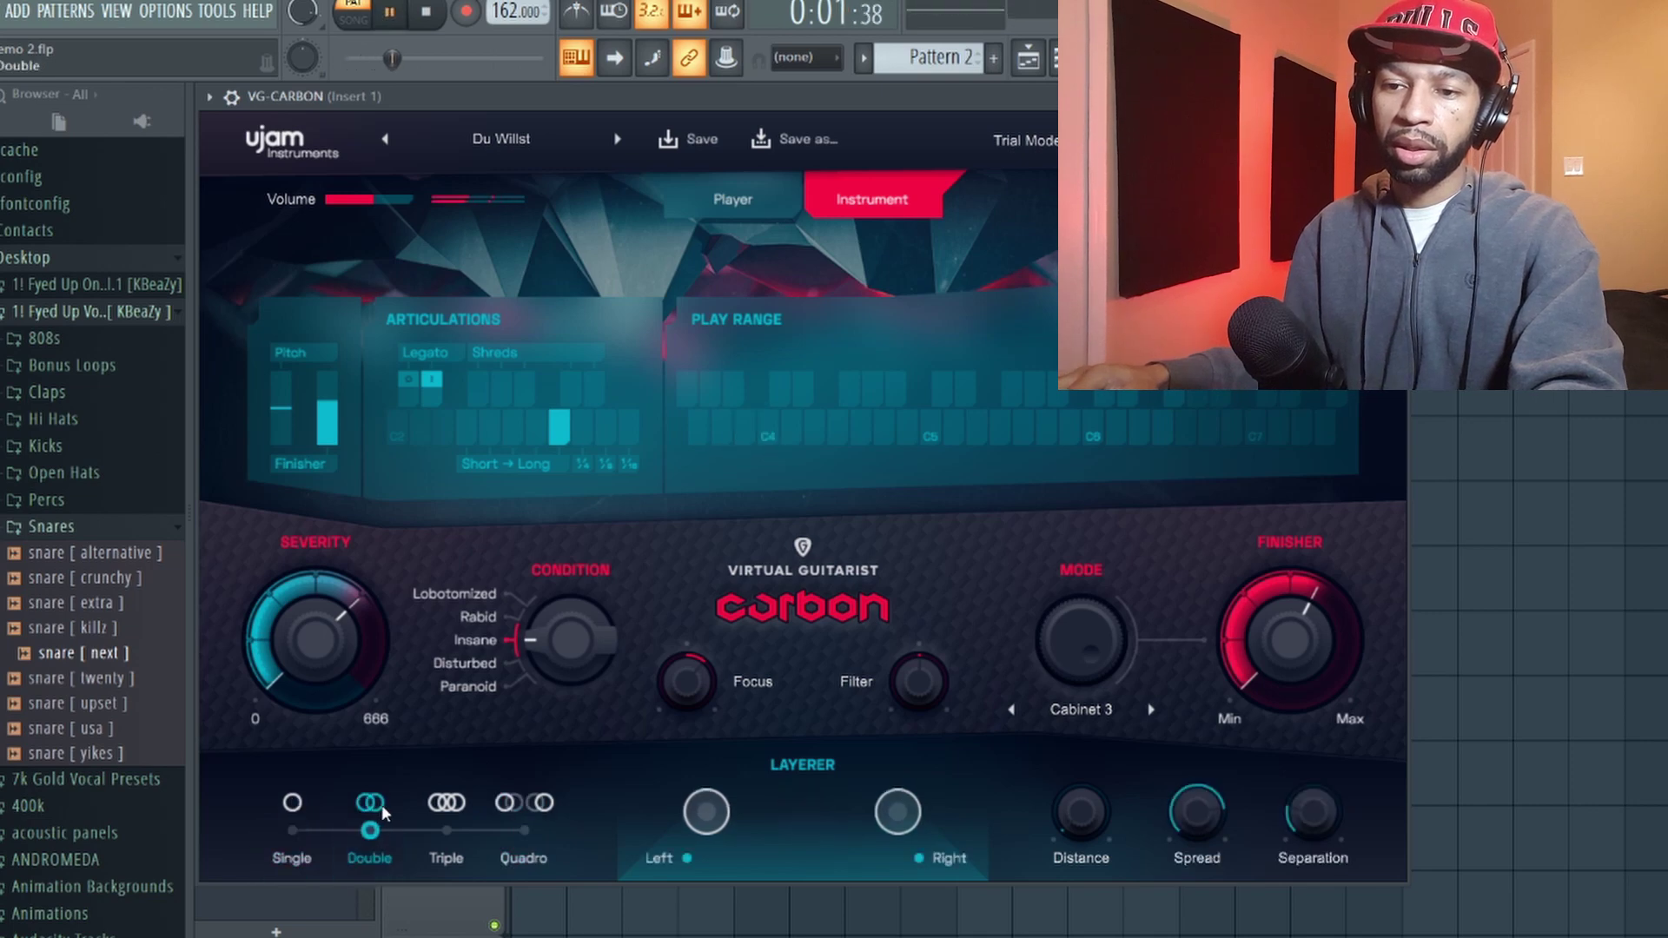
left_click(446, 802)
left_click(519, 806)
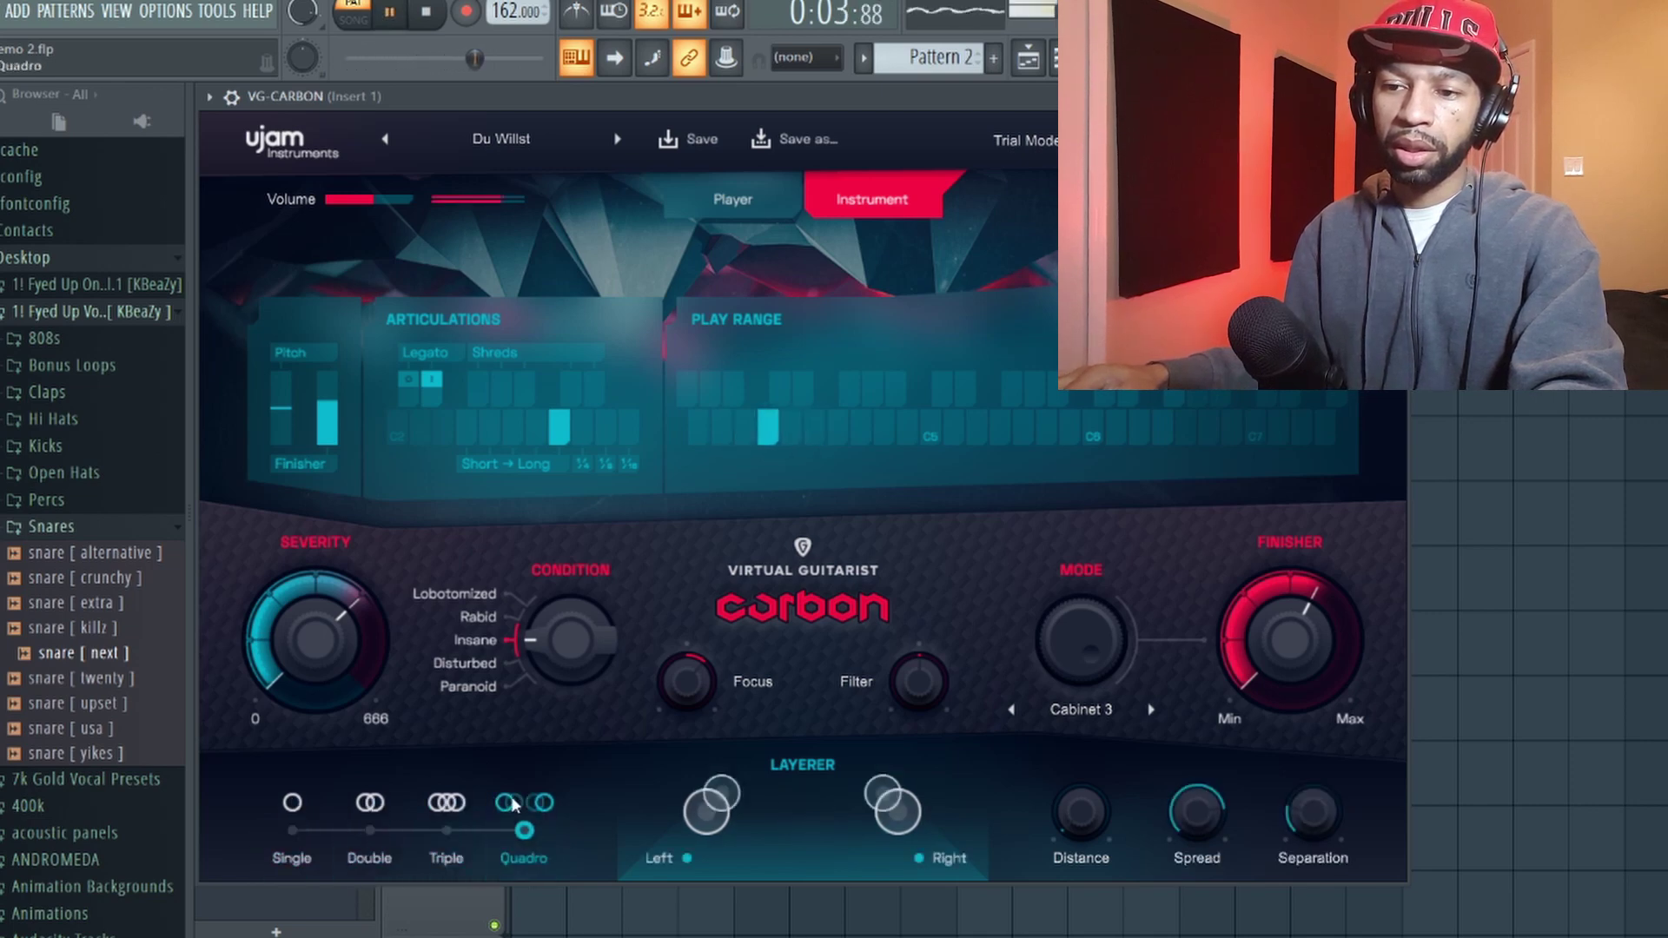
key("space")
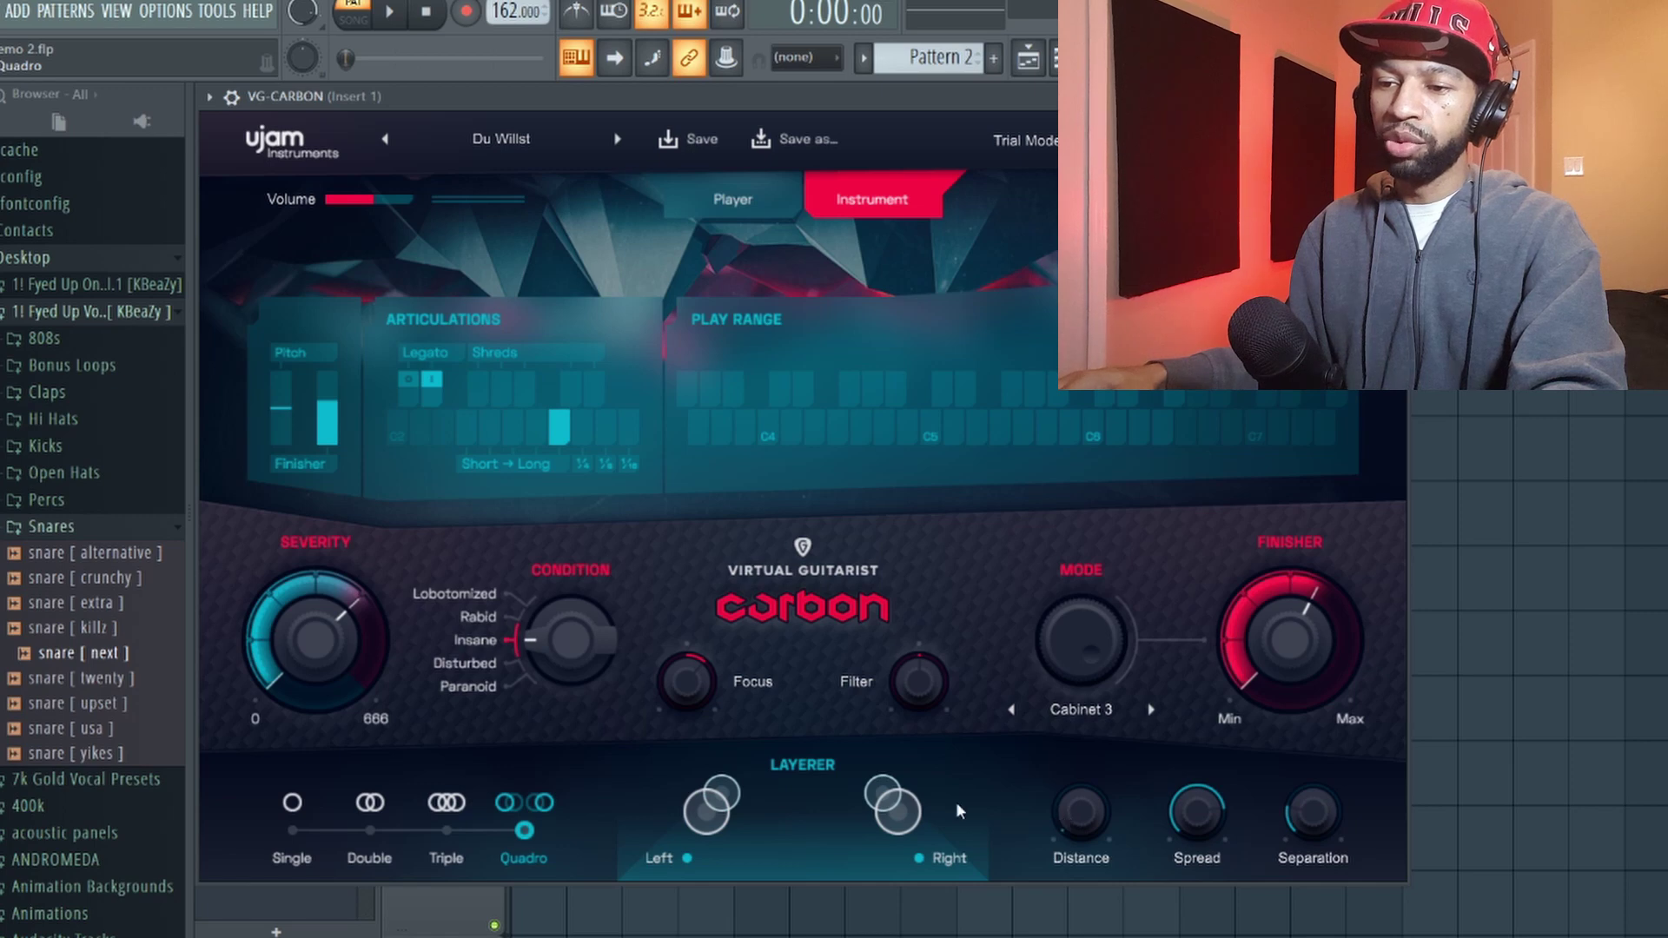
Step: Audition the pattern with the Layerer Distance at maximum and reduced to about 13 %, and stop playback
left_click_drag(1070, 817, 1153, 497)
key("space")
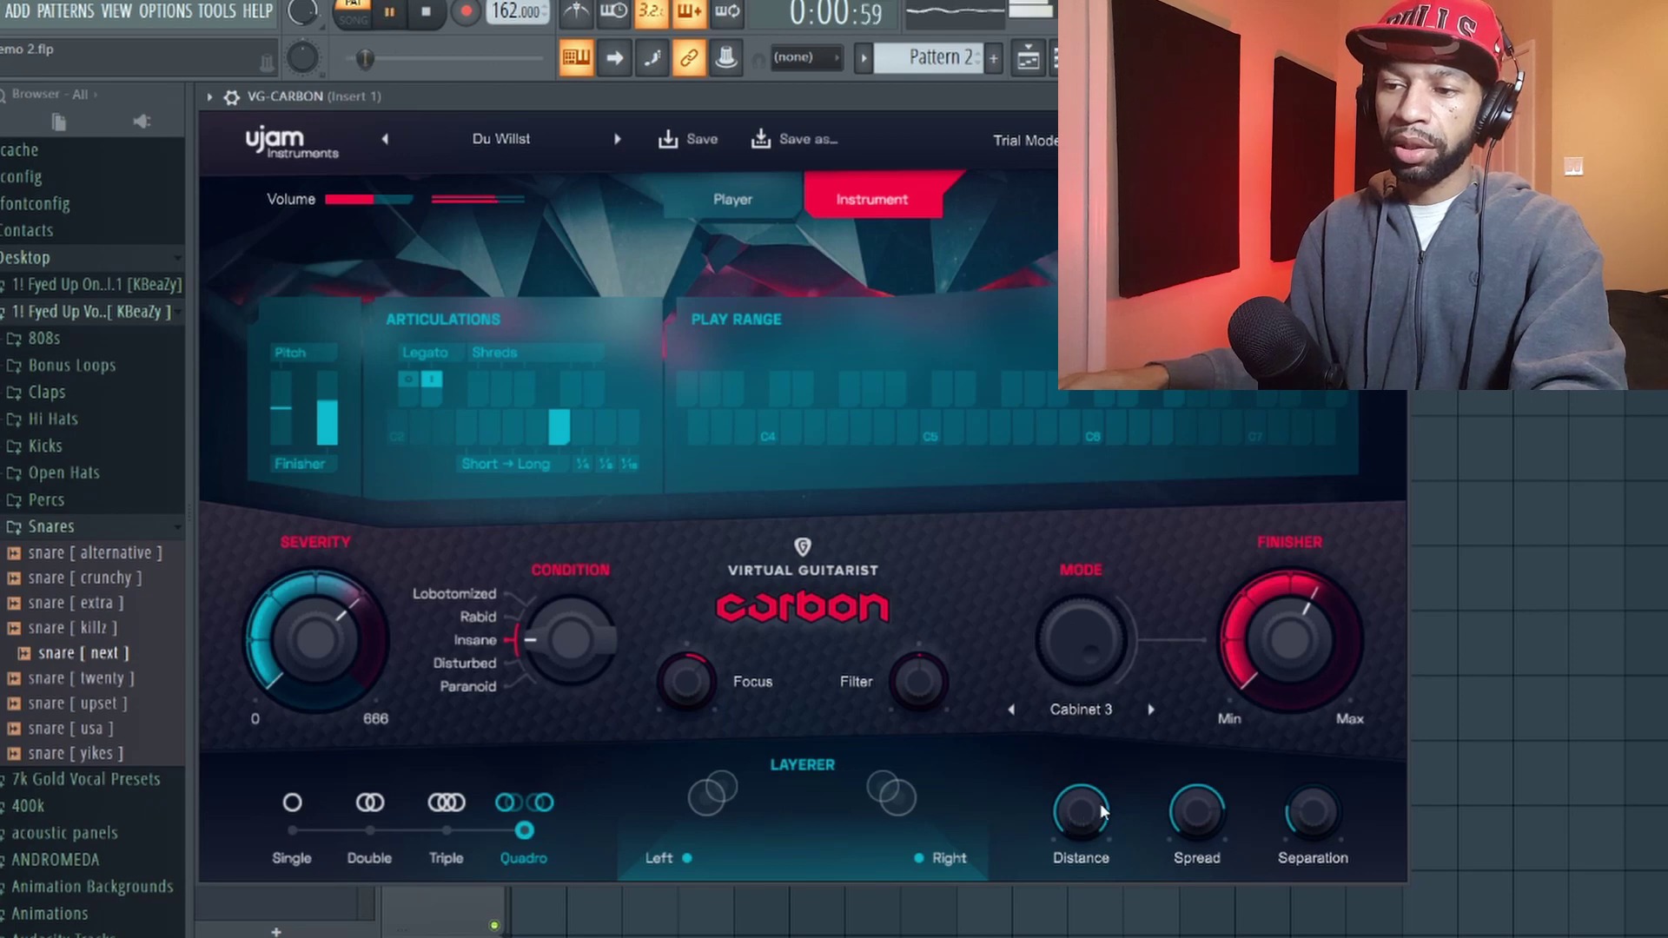
left_click_drag(1081, 809, 1119, 785)
key("space")
key("space")
key("space")
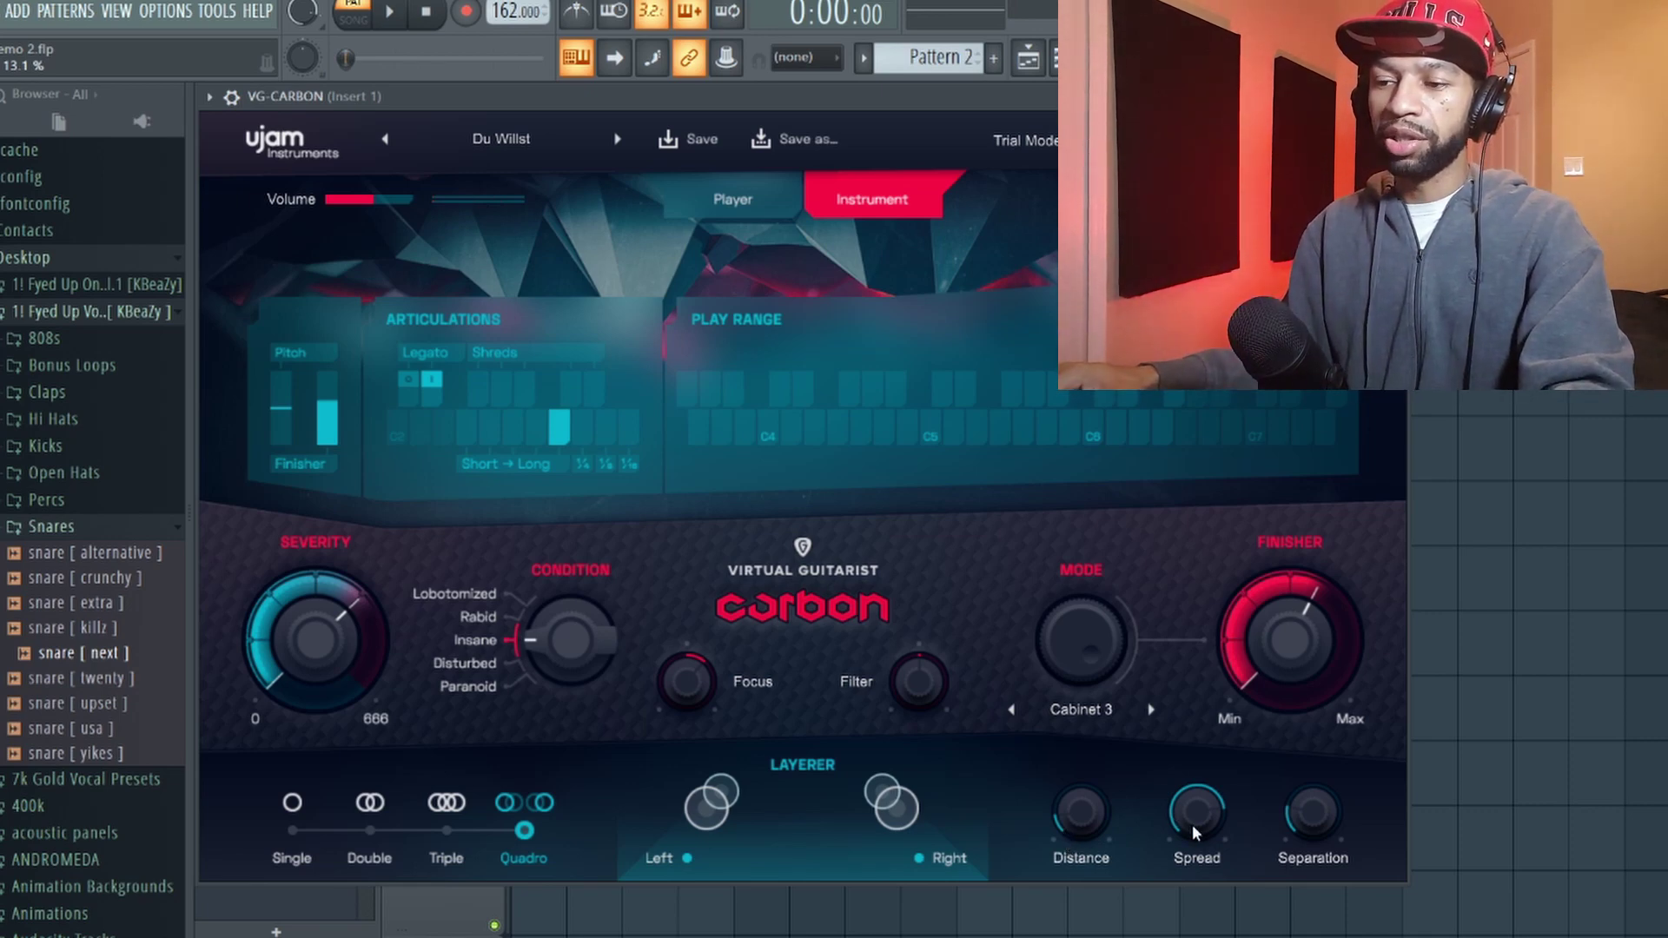
Step: Play the pattern with the Layerer Spread at 21 % and raised to near maximum, reduce Distance to minimum, and stop playback
left_click_drag(1192, 826, 1192, 850)
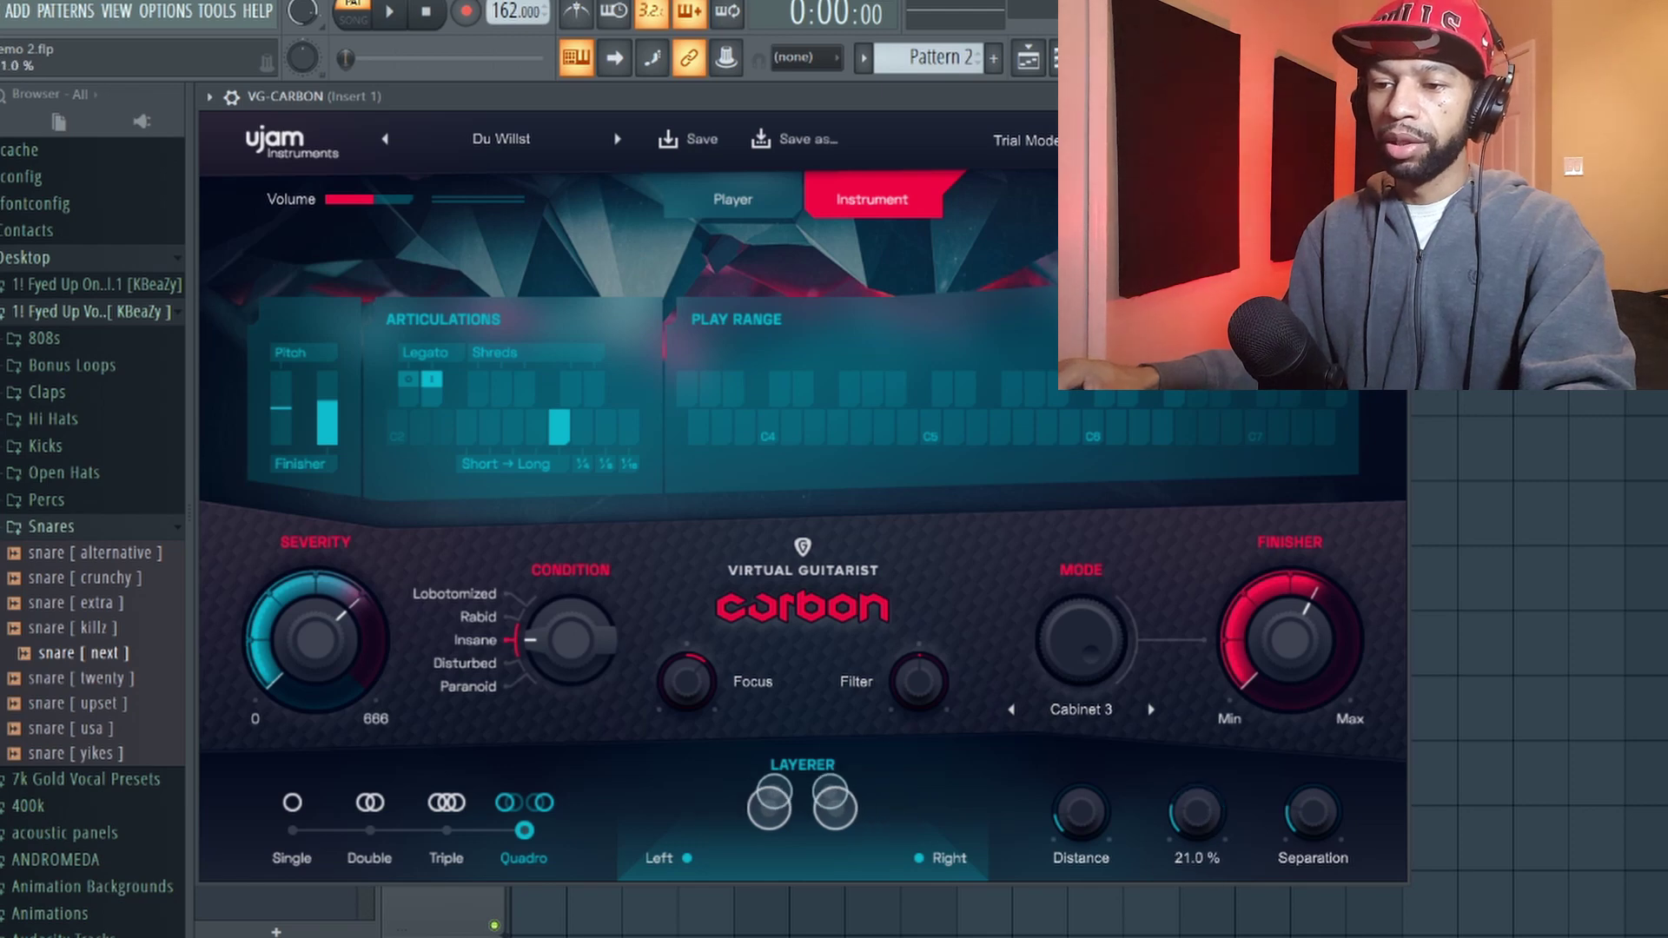
key("space")
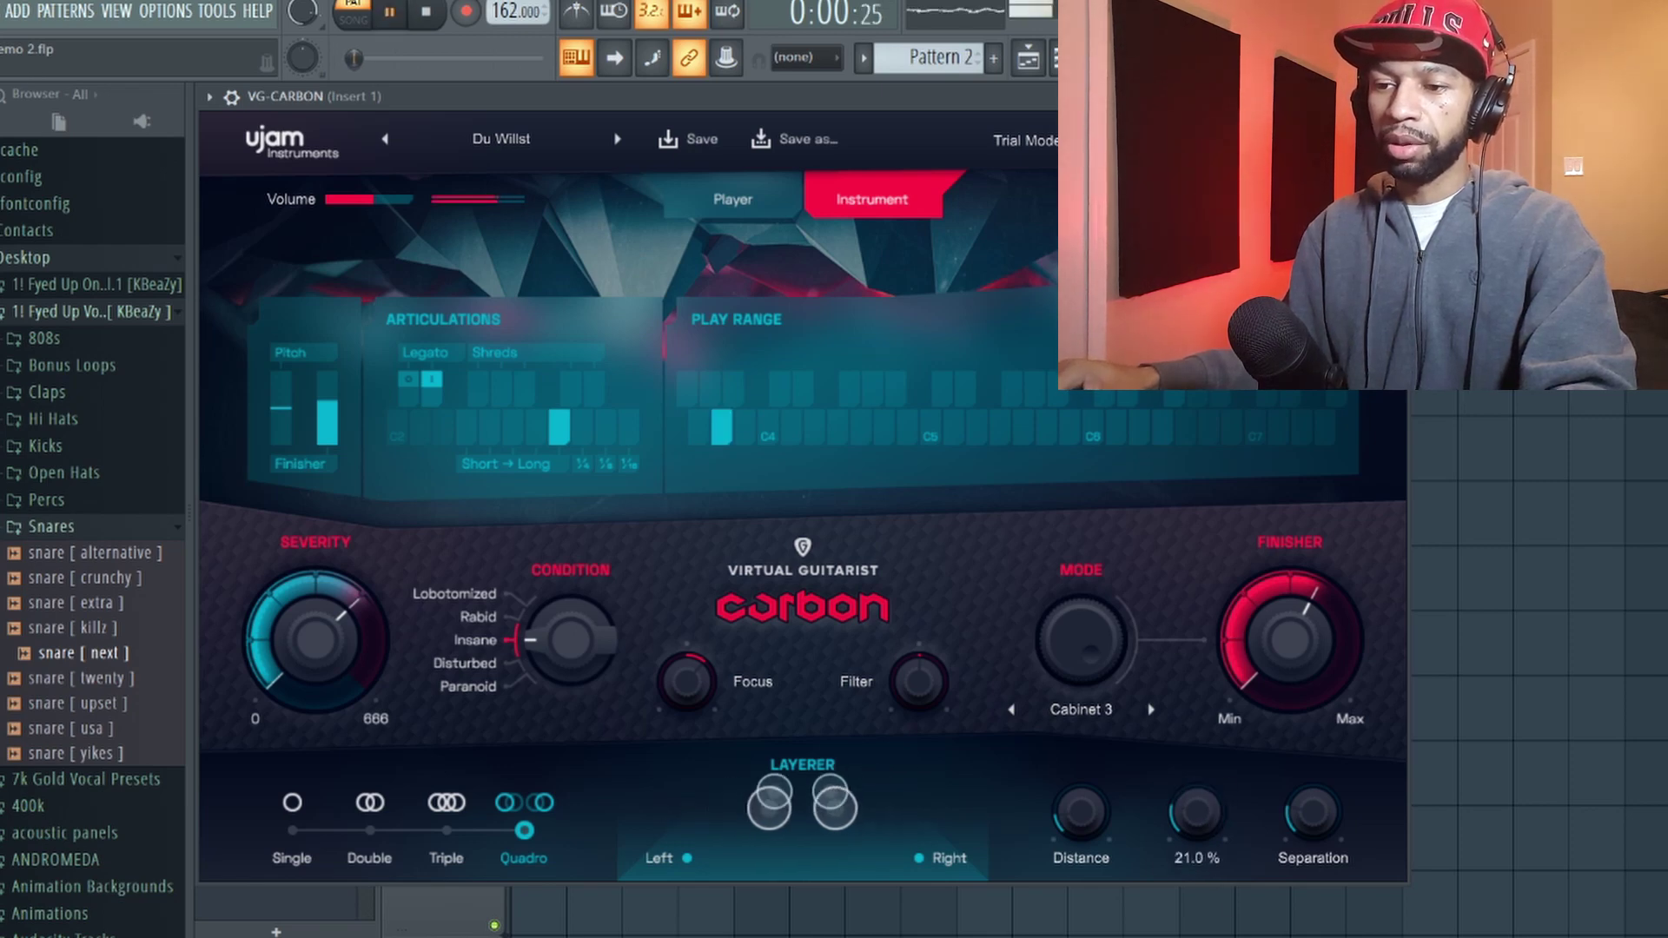
left_click_drag(1197, 813, 1290, 724)
left_click_drag(1291, 653, 1270, 776)
mouse_move(1066, 822)
left_mouse_down()
mouse_move(1093, 712)
mouse_move(1091, 826)
left_mouse_up()
key("space")
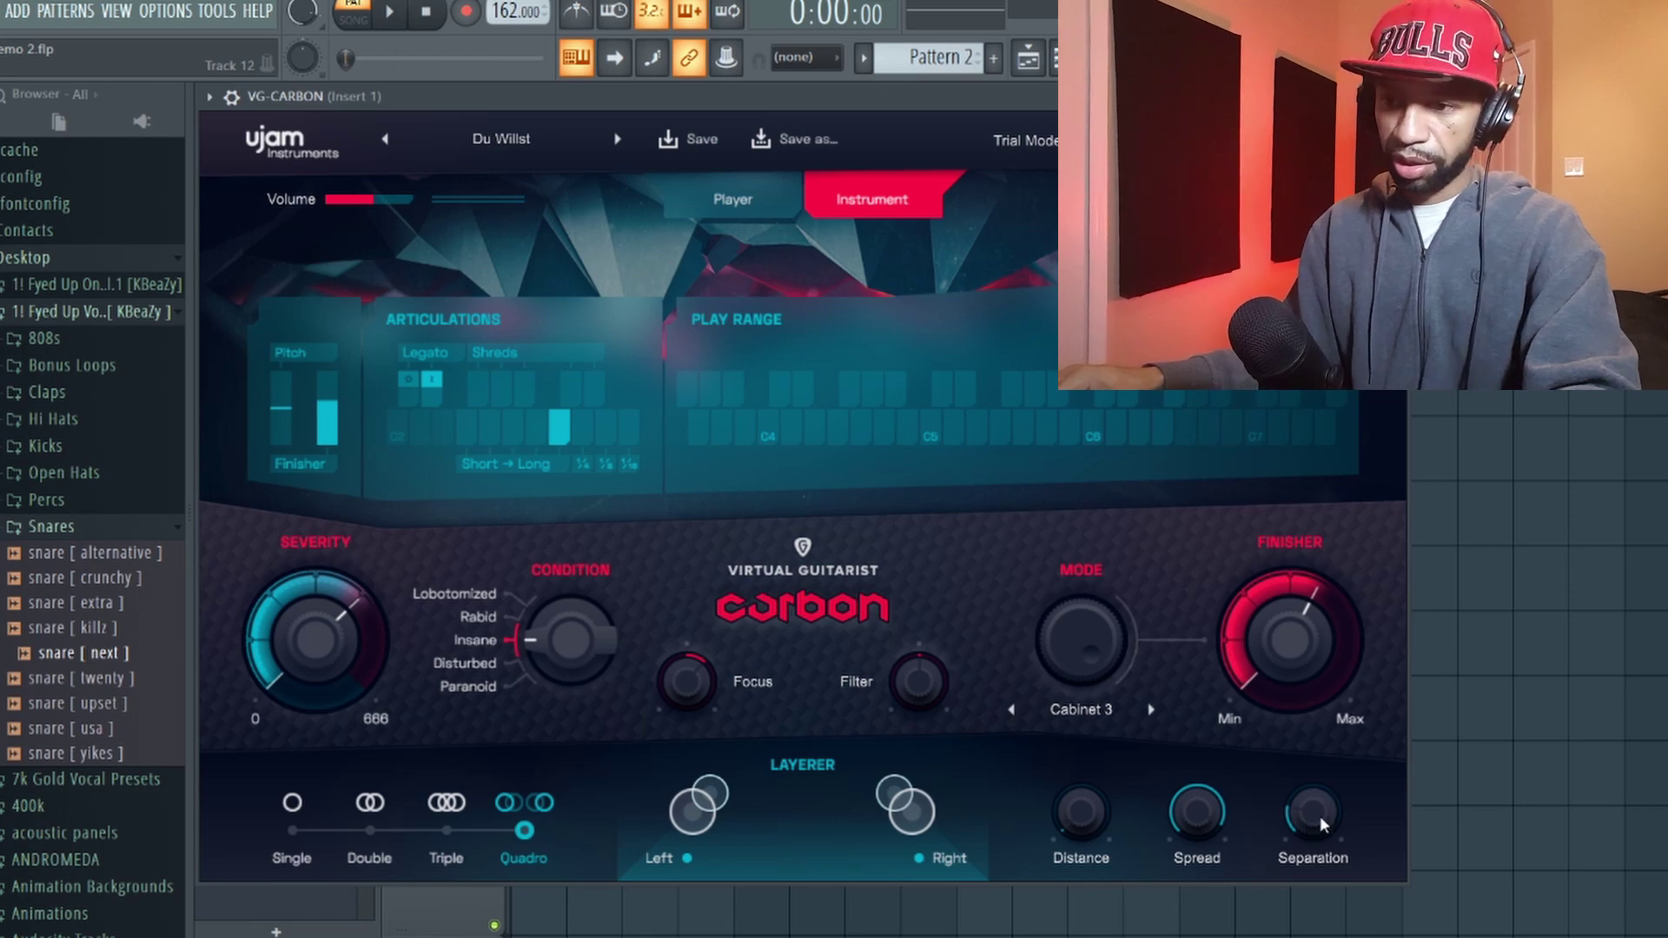
Step: Raise the Layerer Separation to about 59 % while the pattern plays, and stop playback
key("space")
left_click_drag(1311, 819, 1322, 707)
key("space")
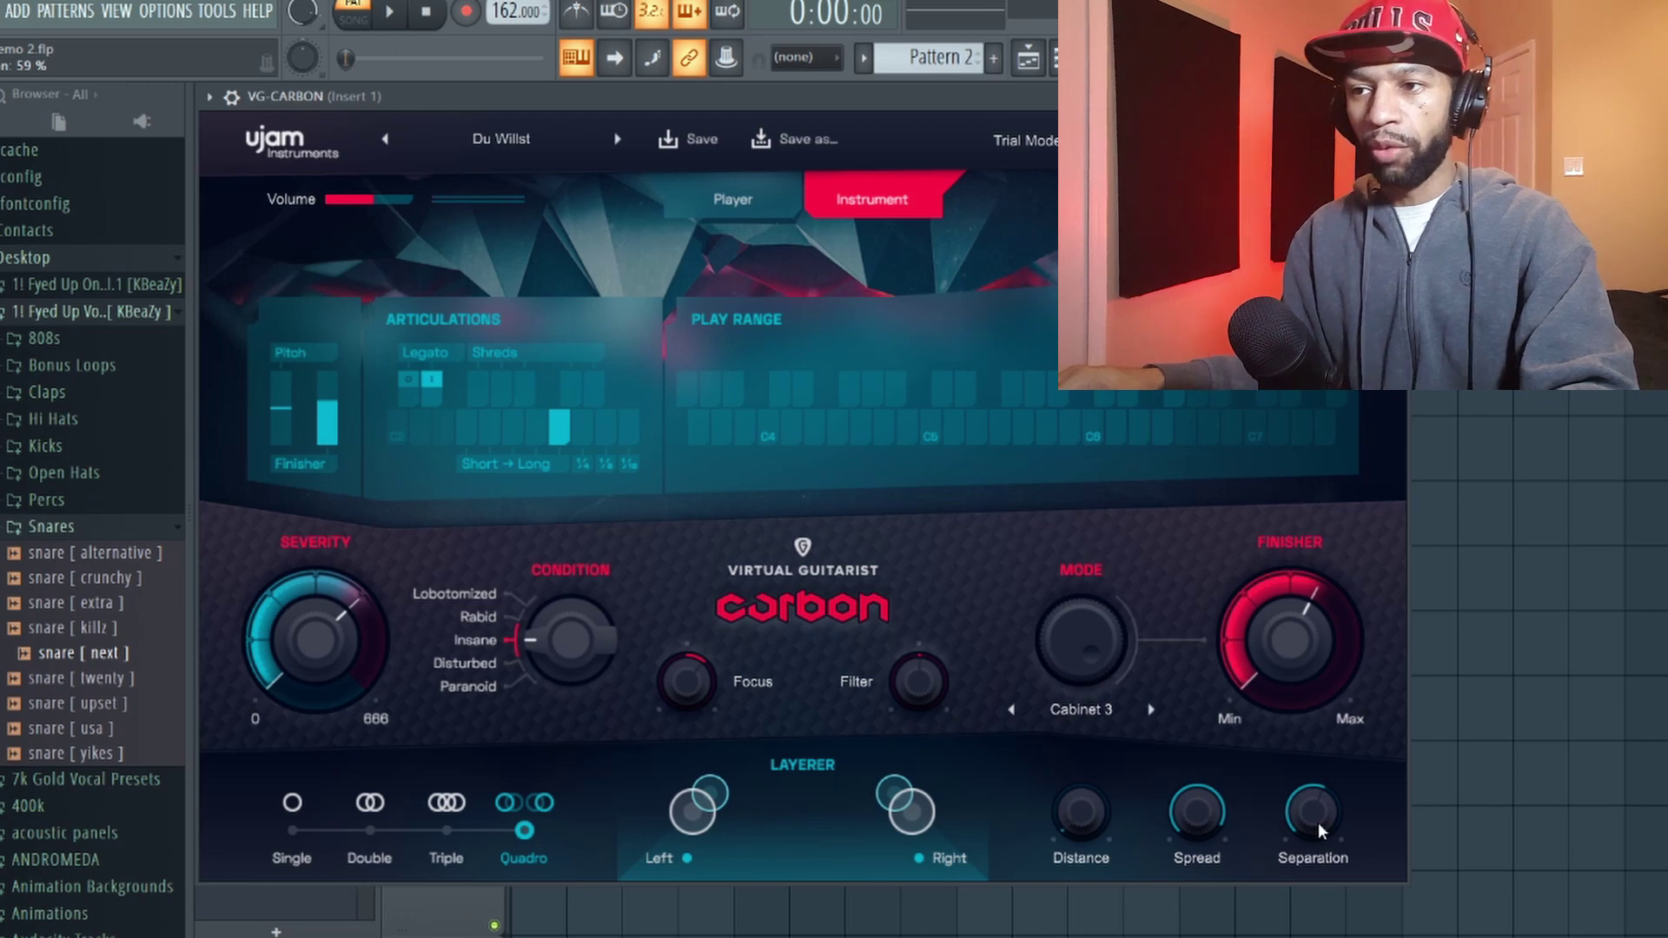